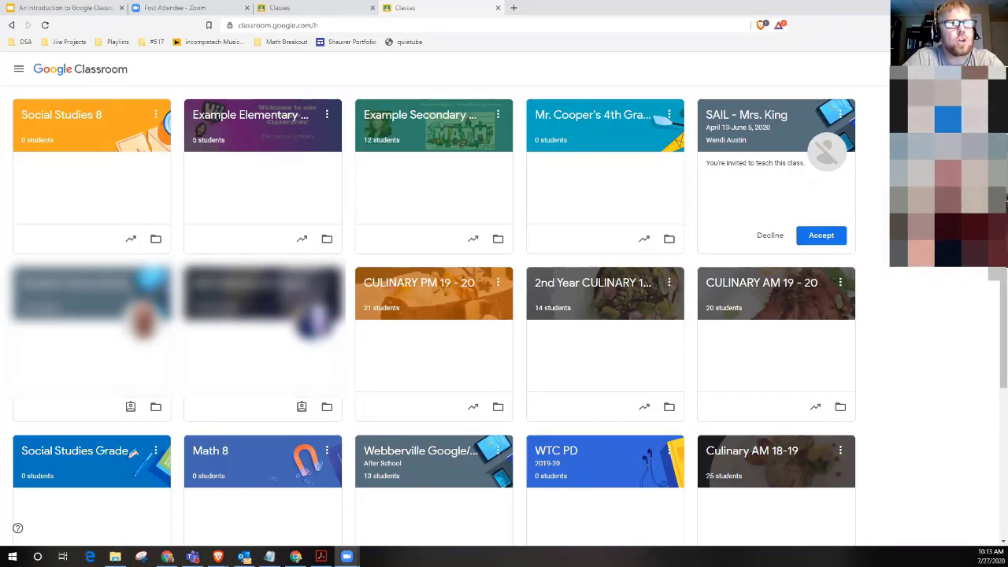
Look over the class creation form and cancel it without creating a class
click(912, 78)
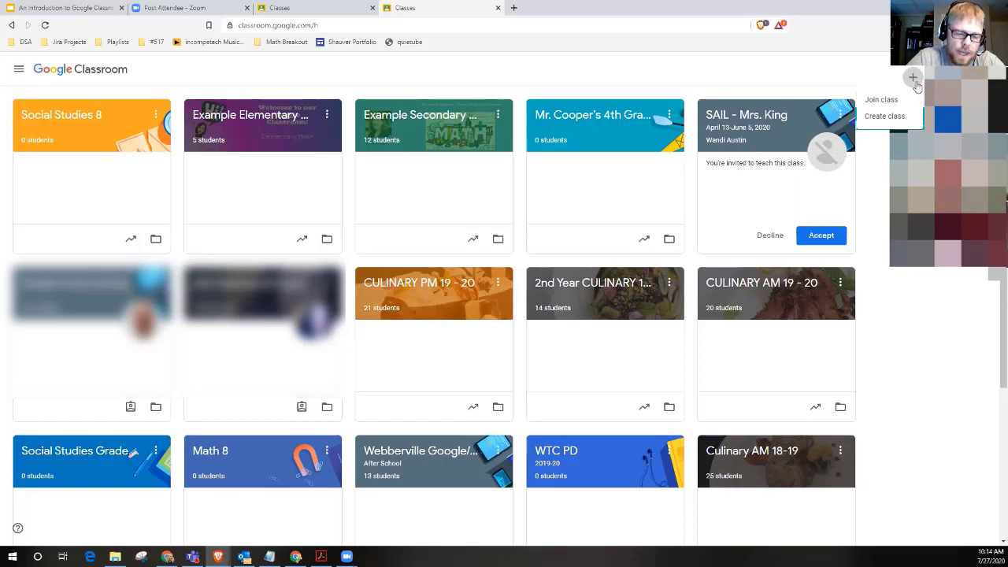
click(884, 115)
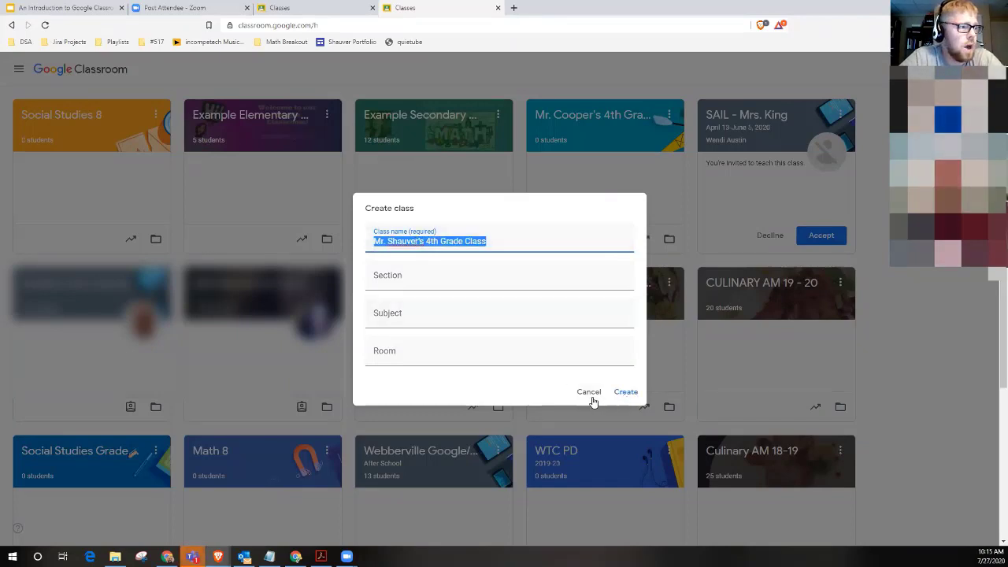
click(592, 396)
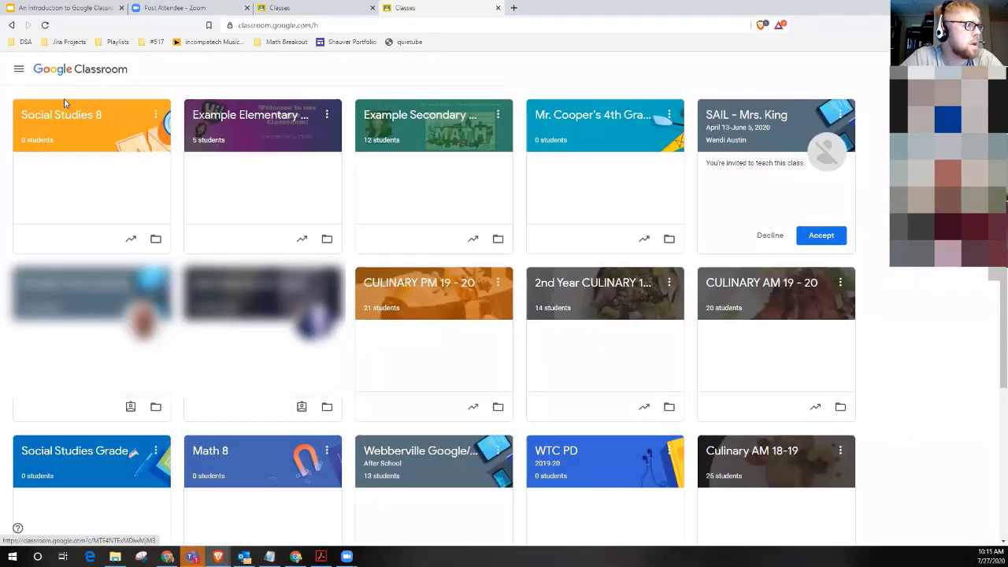
Open the Social Studies 8 class and examine the class code and Meet link in its banner
click(73, 125)
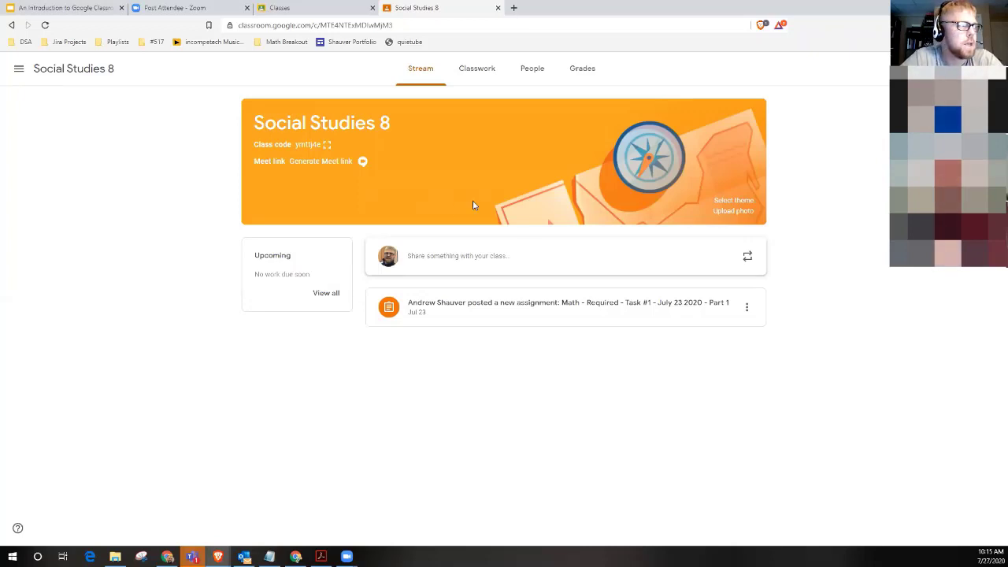
drag(253, 146, 336, 152)
click(247, 200)
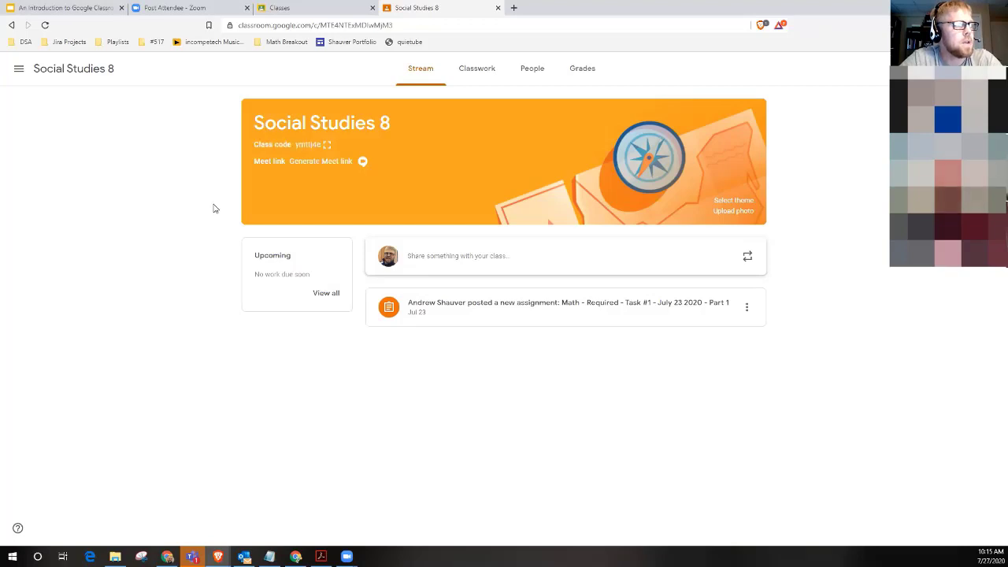
drag(305, 162, 357, 164)
click(382, 165)
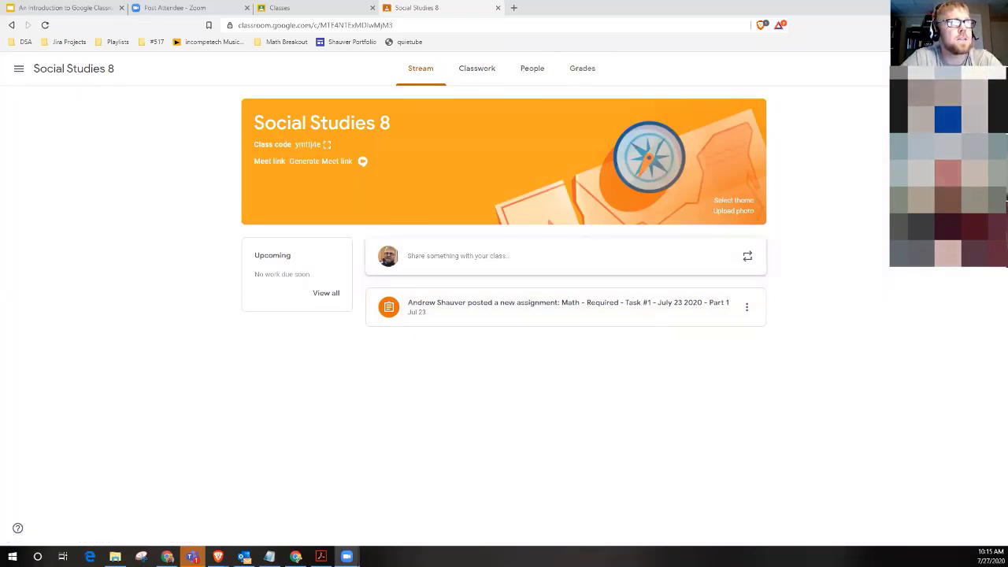
View the Social Studies 8 class settings and the navigation list of classes, closing each without changes
click(934, 68)
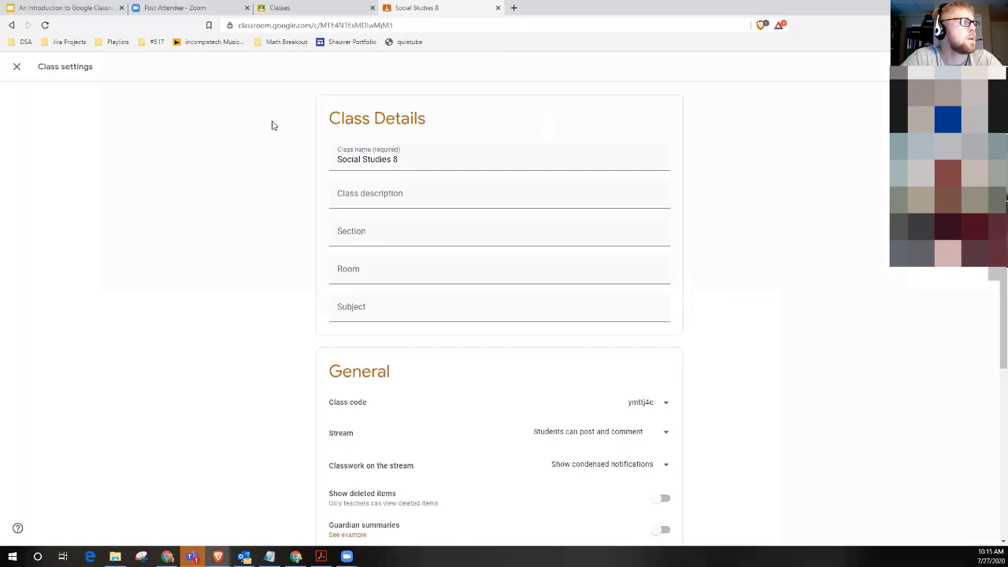
click(16, 67)
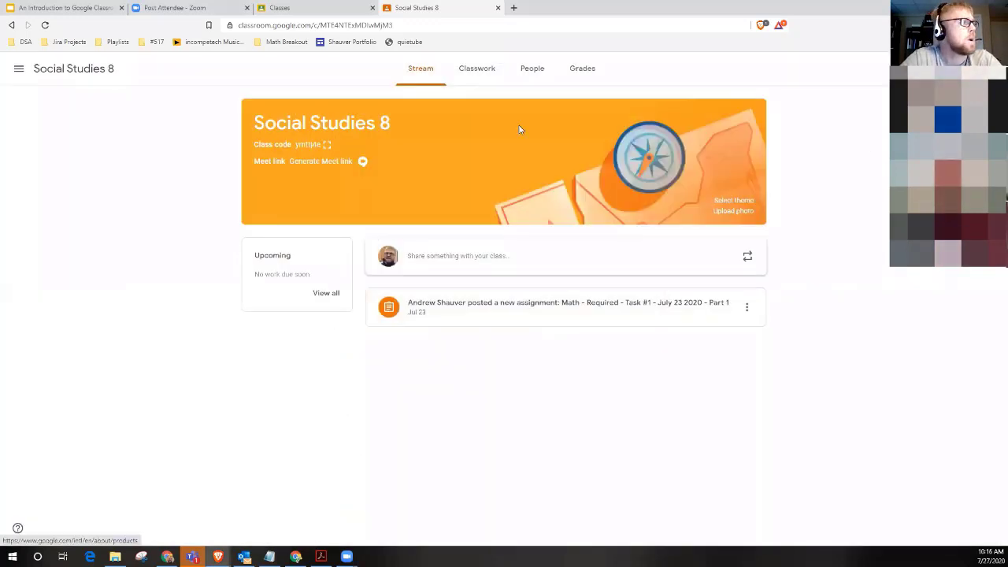
click(19, 68)
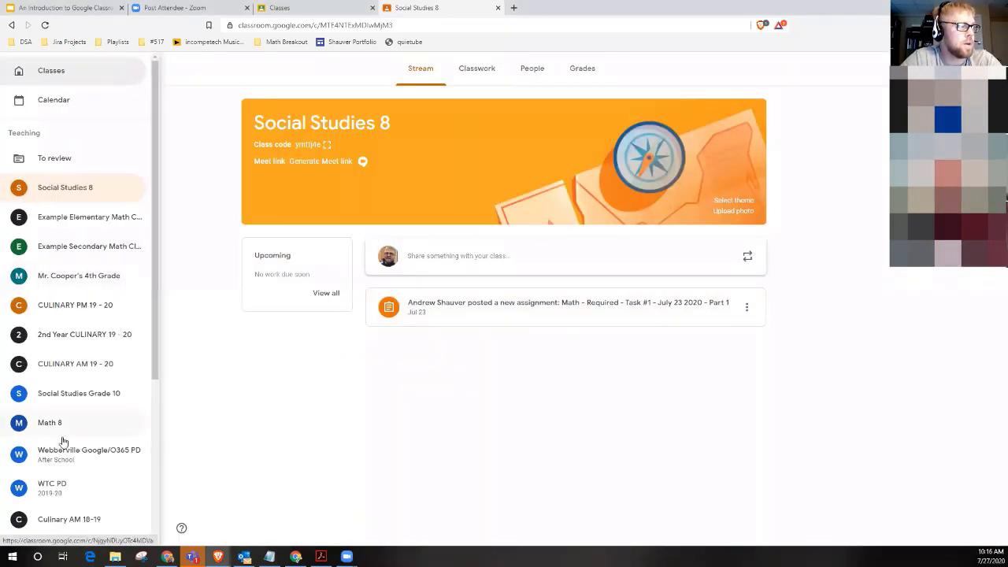
click(270, 442)
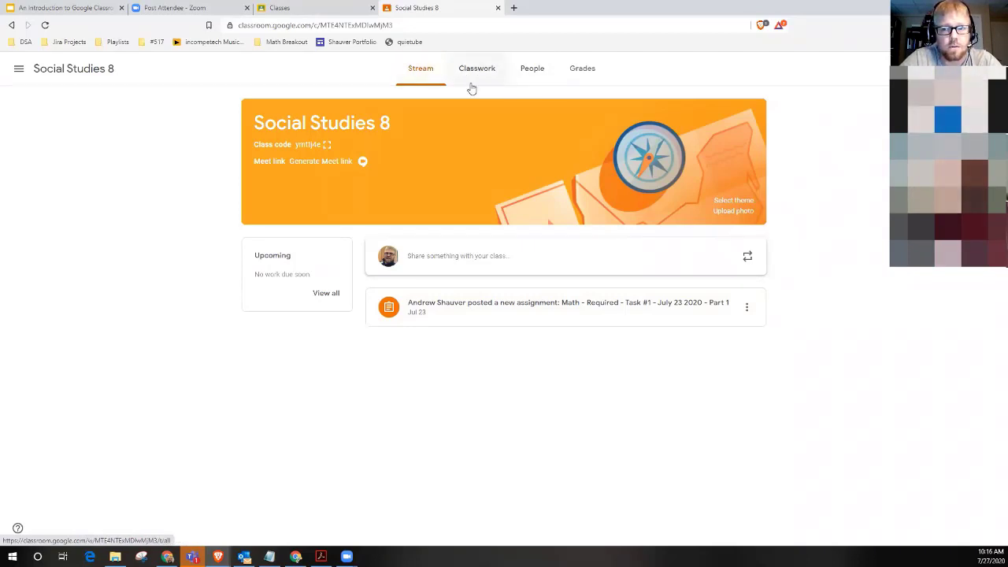
Find a colleague for a teacher invitation from the Social Studies 8 People page, select them, and cancel without sending
click(537, 79)
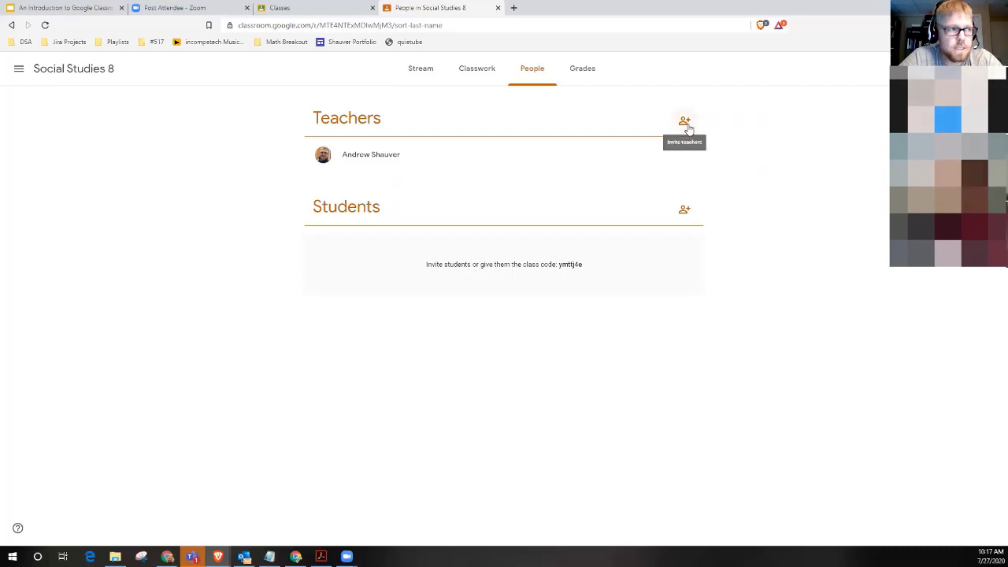
click(685, 123)
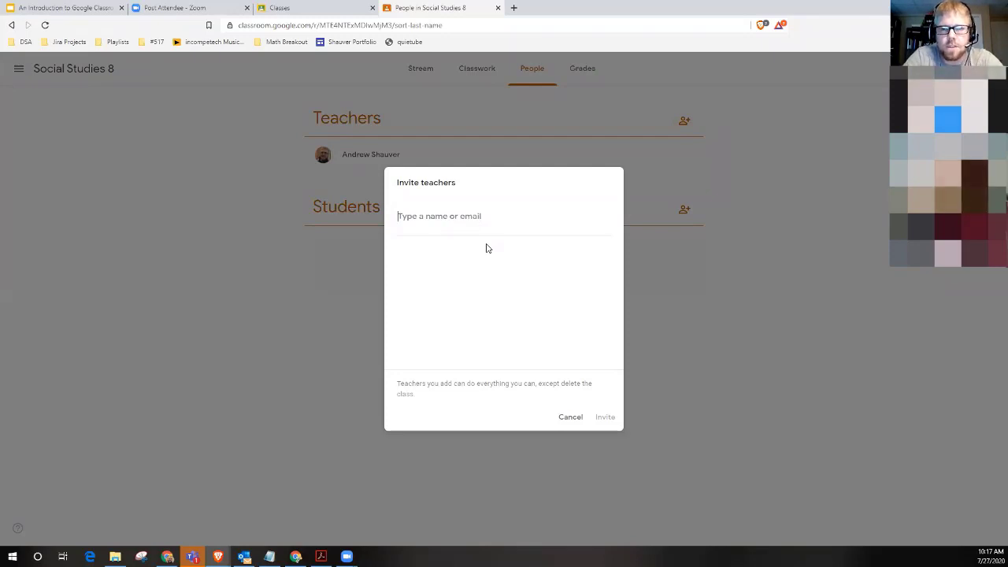
text(Joe)
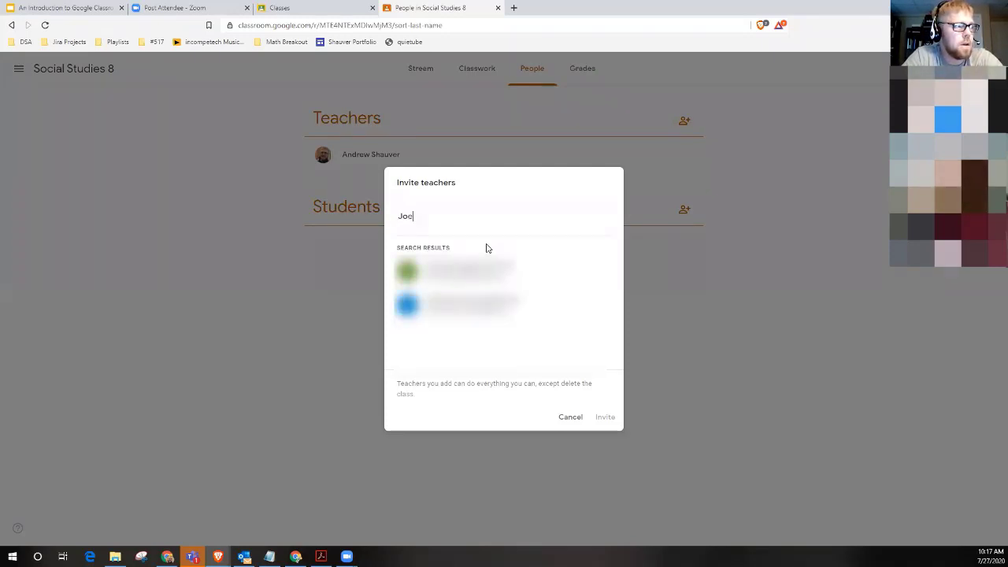
key(BackSpace)
key(BackSpace)
text(e)
key(BackSpace)
text(ib)
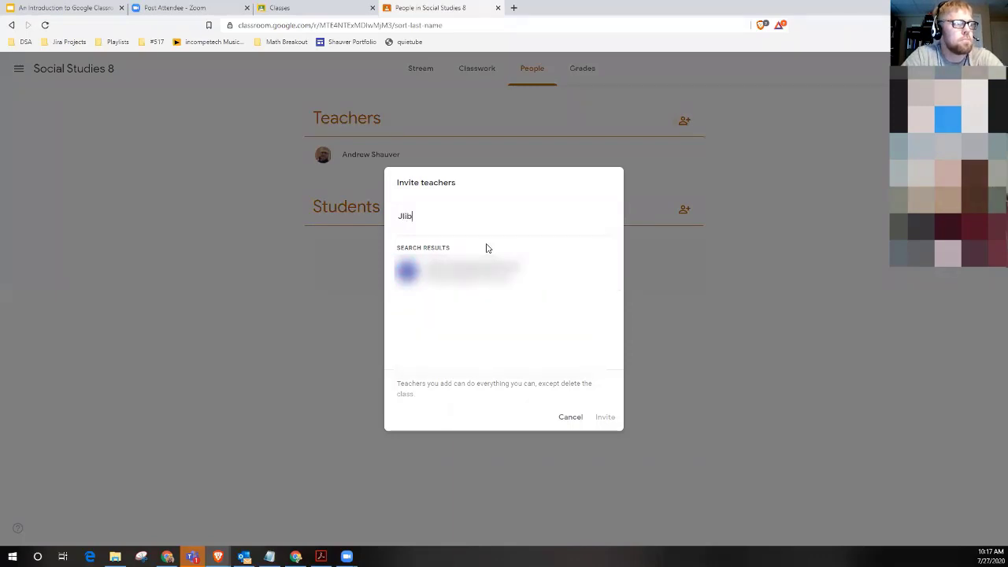
click(469, 271)
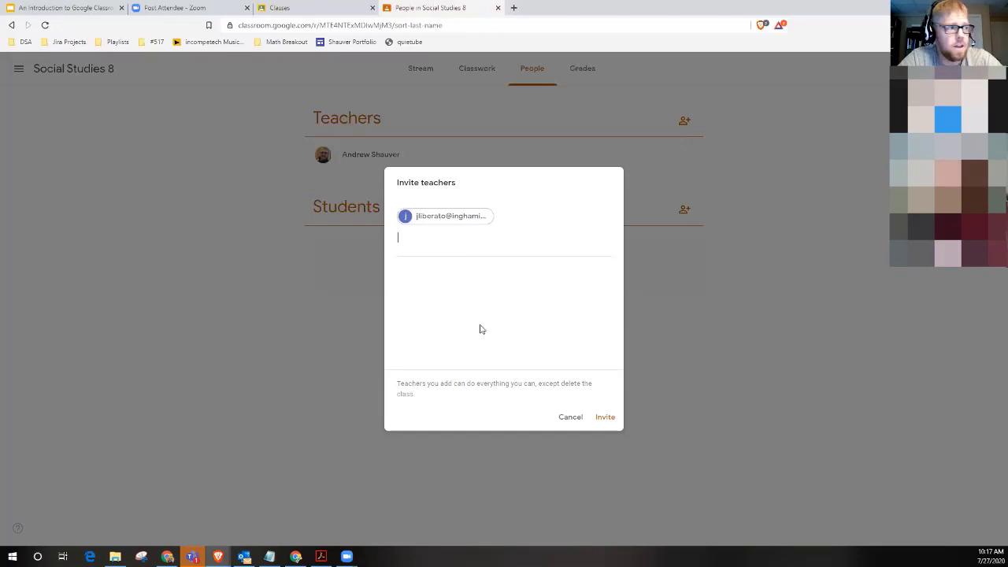
click(570, 418)
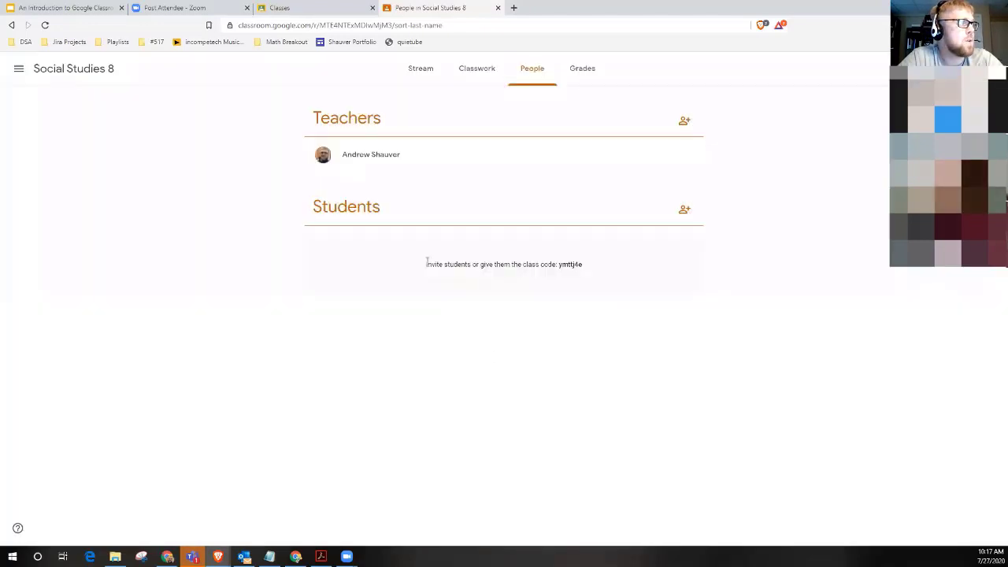
Examine the student invitation note on the People page, highlighting the class code
click(312, 8)
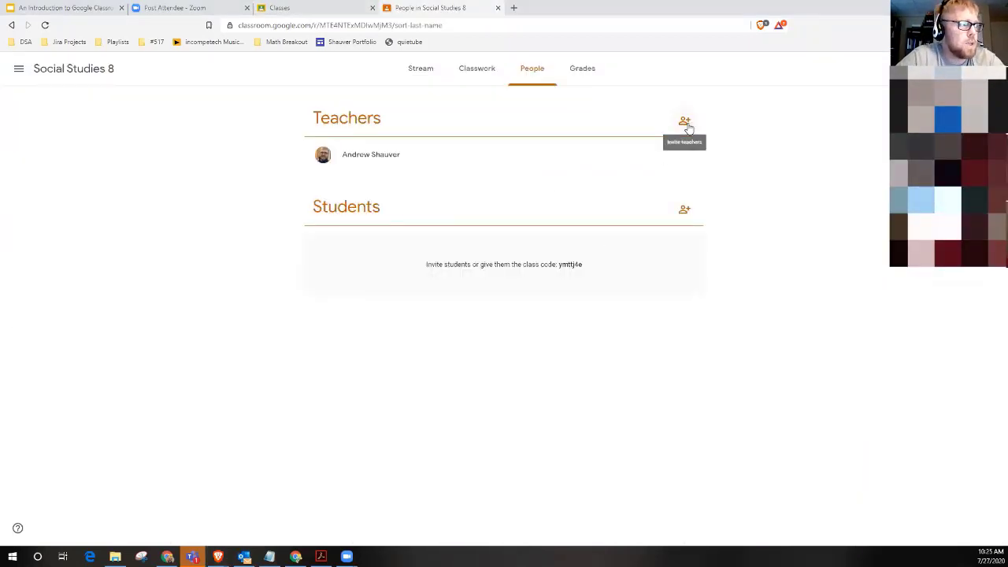
drag(596, 267, 466, 272)
drag(549, 275, 591, 275)
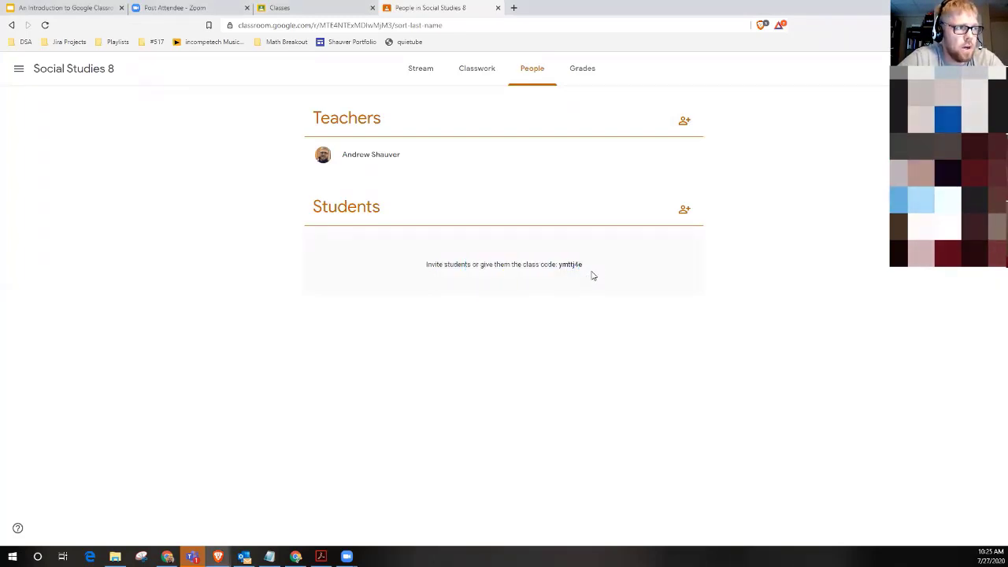
double_click(562, 264)
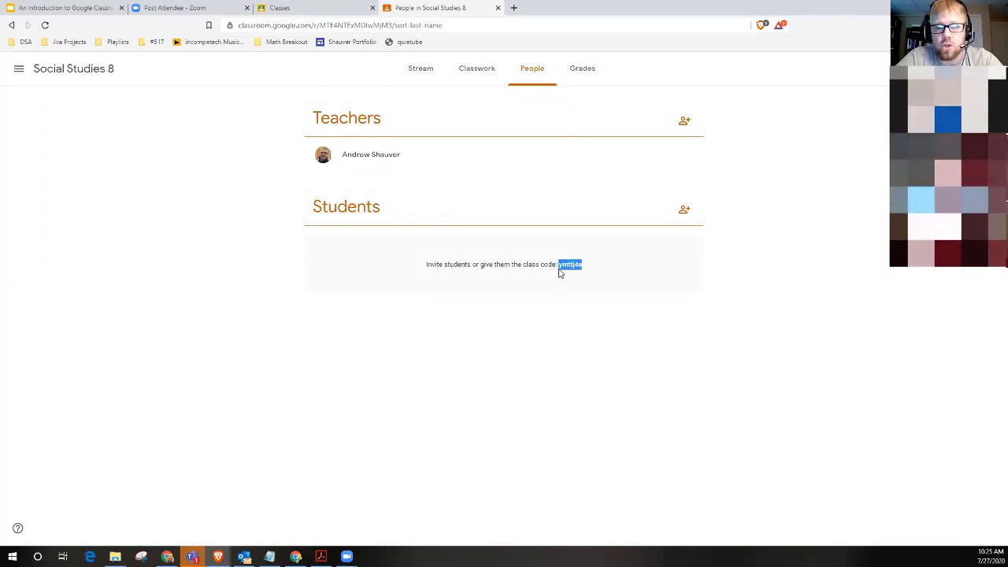
click(585, 269)
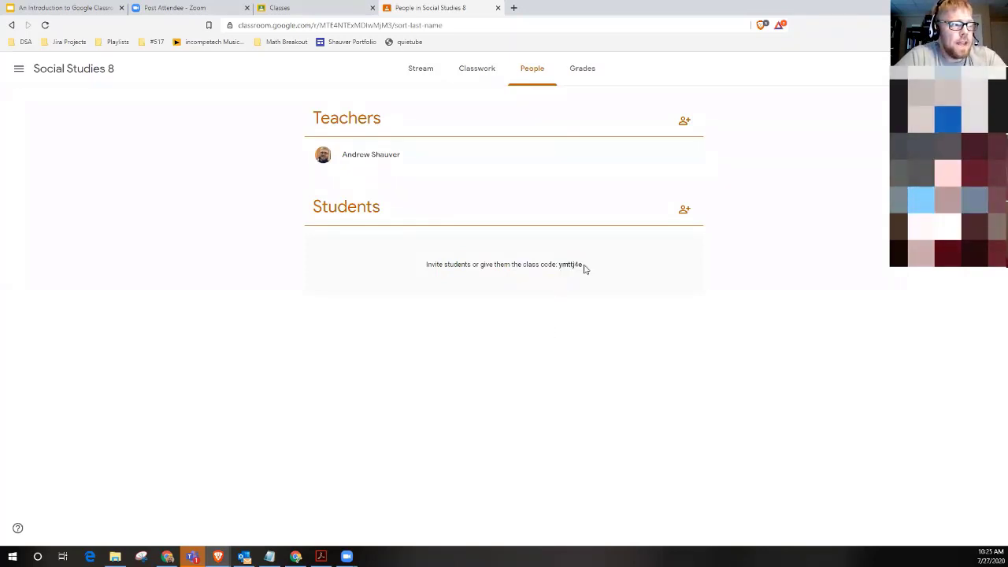
double_click(561, 265)
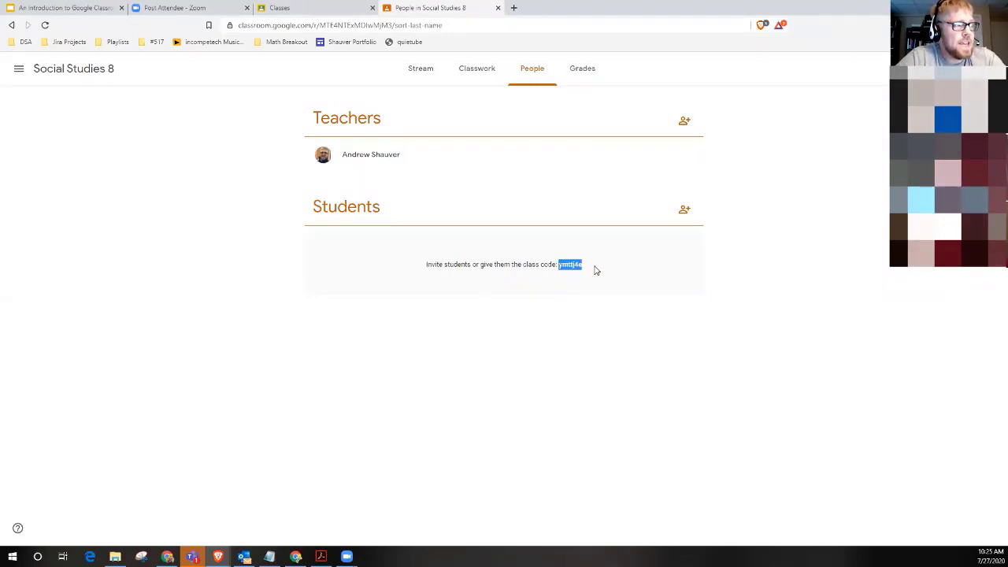
click(596, 269)
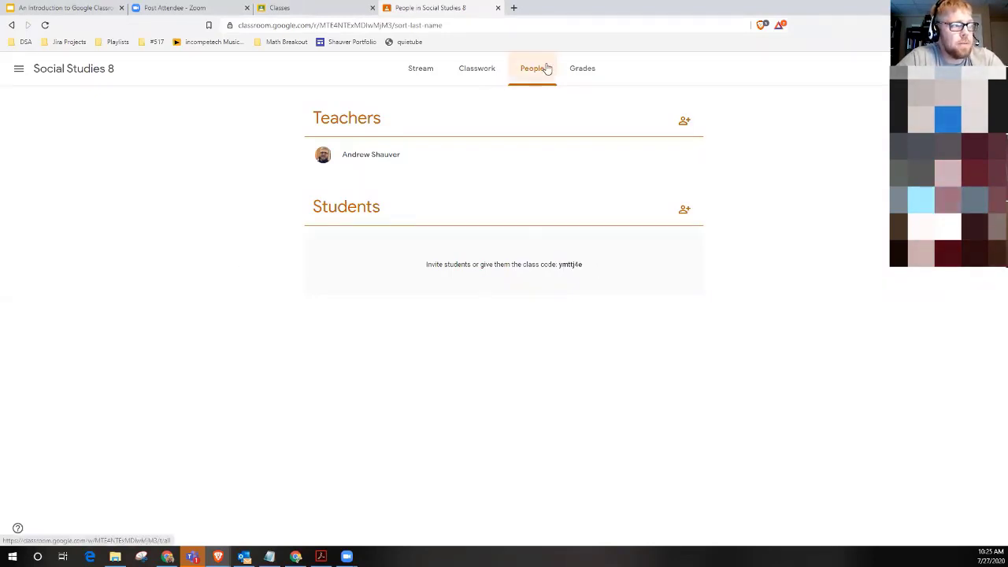
Display the class code enlarged from the class Stream and close the enlarged view
click(416, 72)
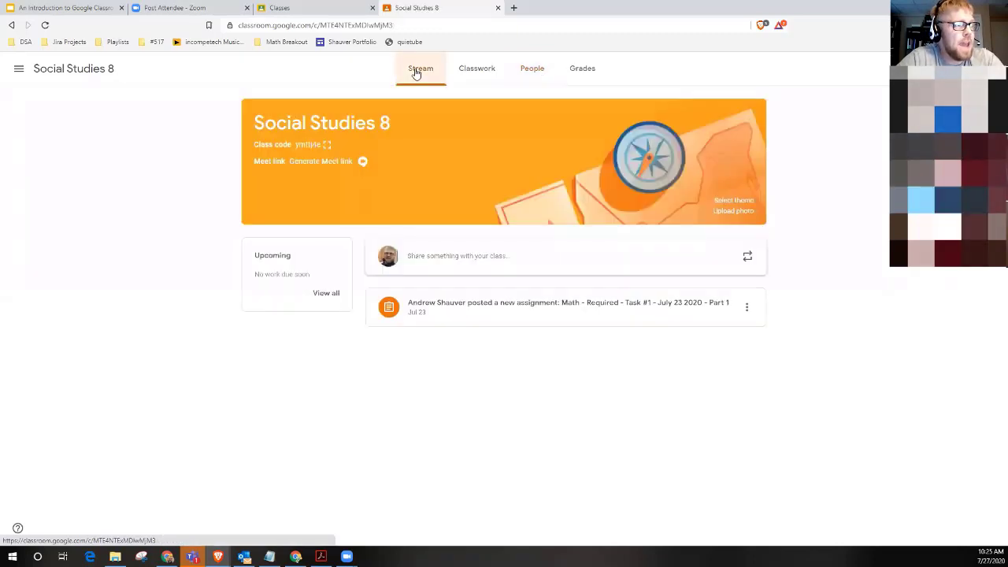
click(327, 145)
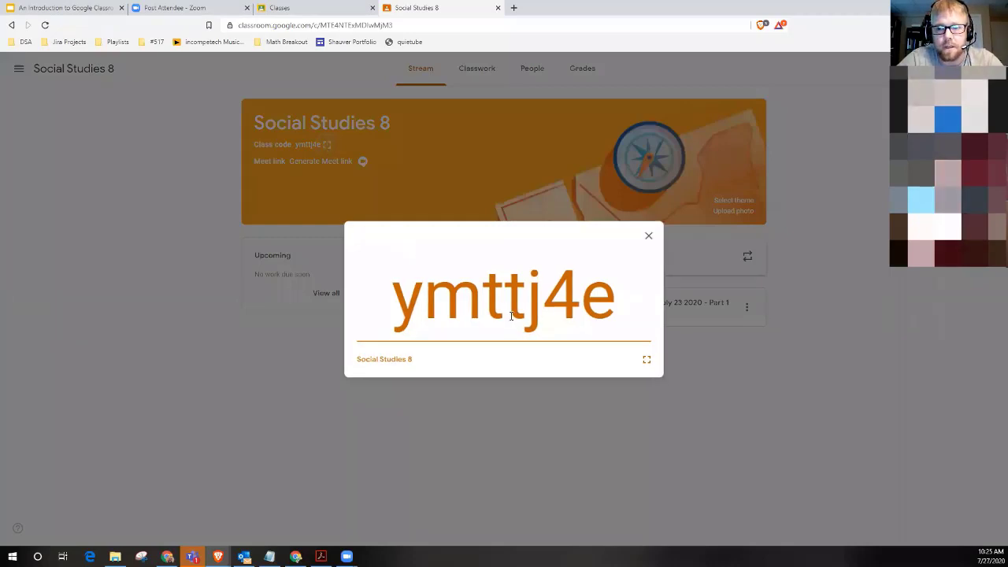
click(649, 237)
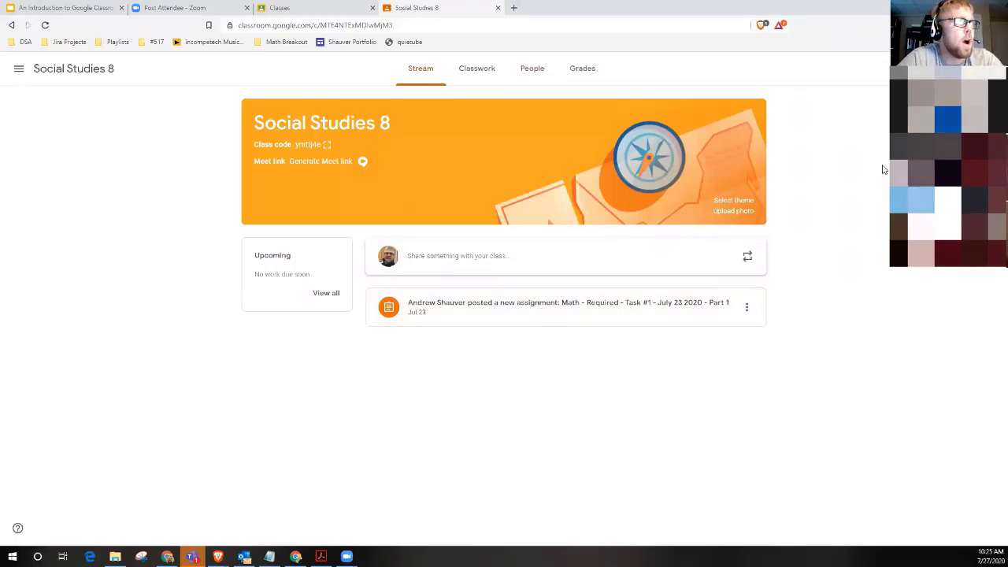
Open the form for joining a class from the overview of all classes
click(315, 10)
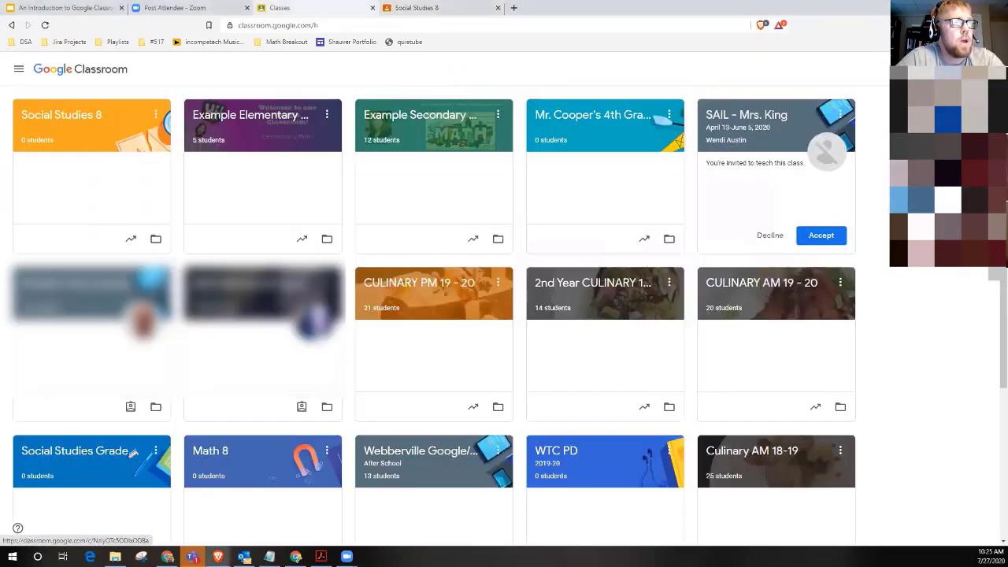
click(927, 70)
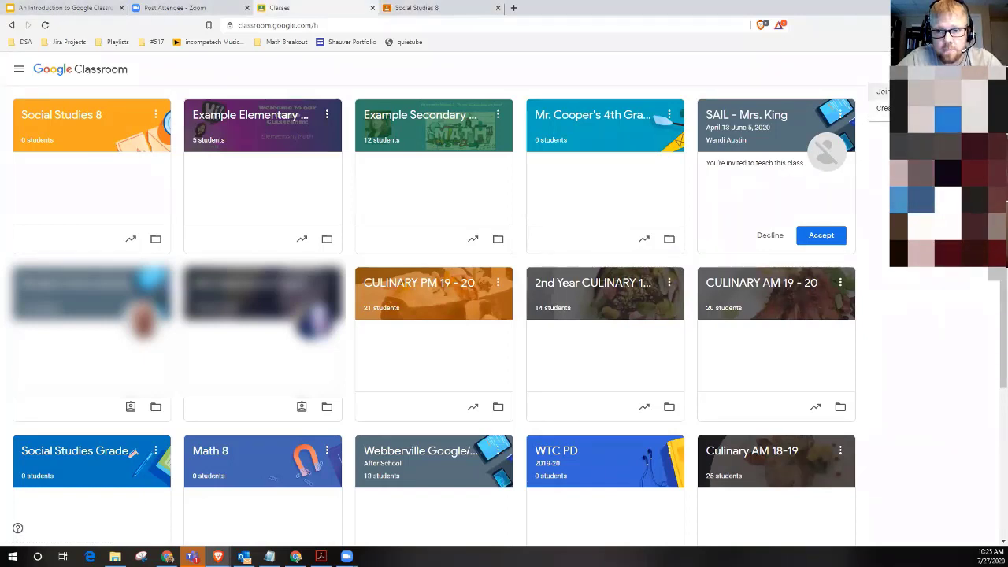
click(883, 92)
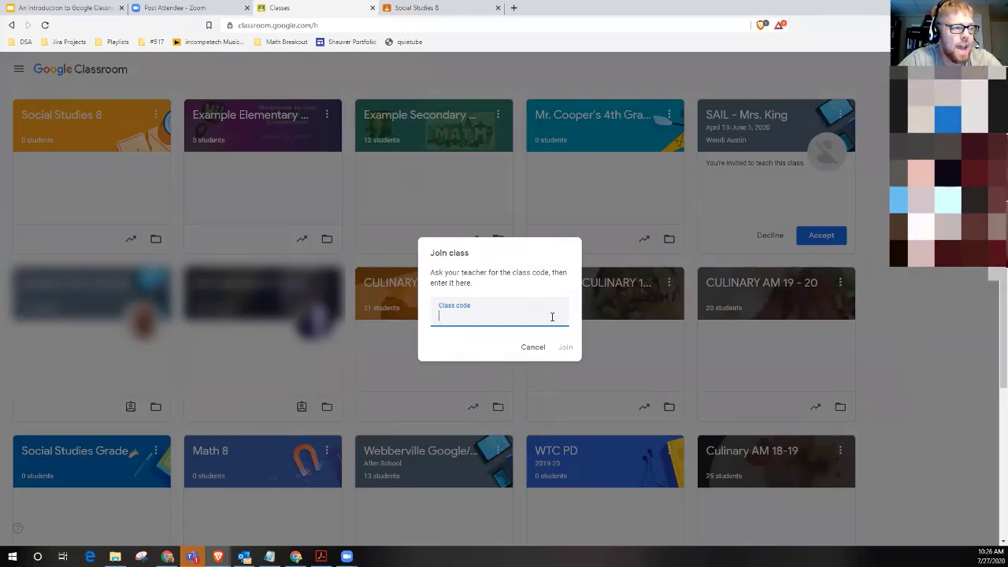
Go back to Social Studies 8 and select the class code on its People page
click(436, 7)
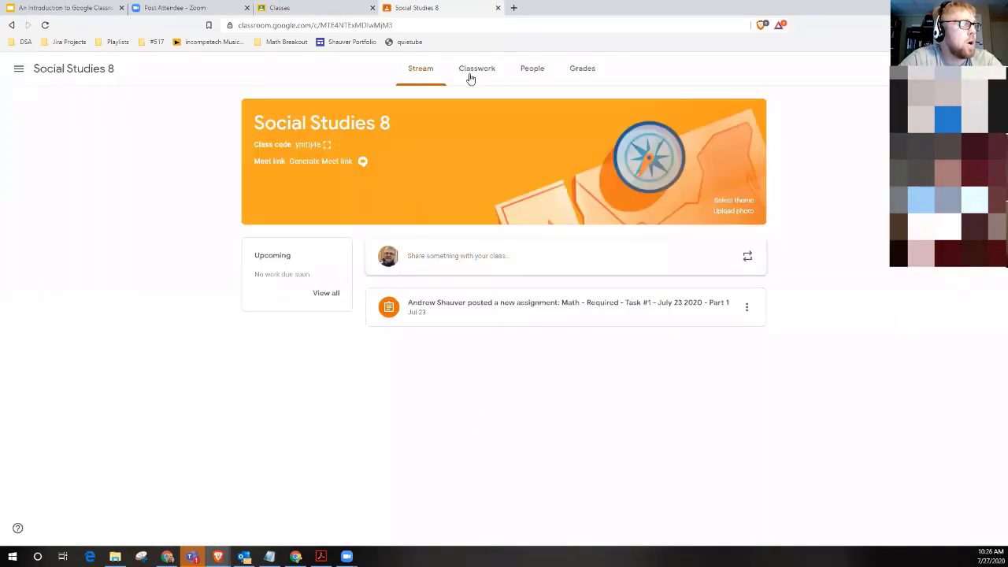
click(547, 74)
double_click(560, 265)
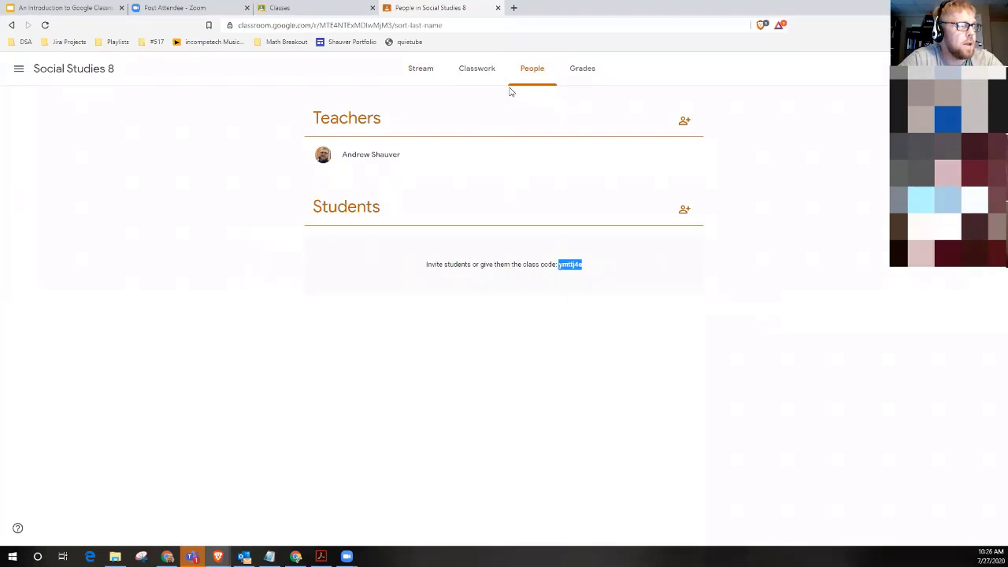
Enlarge the class code from the Social Studies 8 Stream and select the whole code
click(473, 76)
click(423, 72)
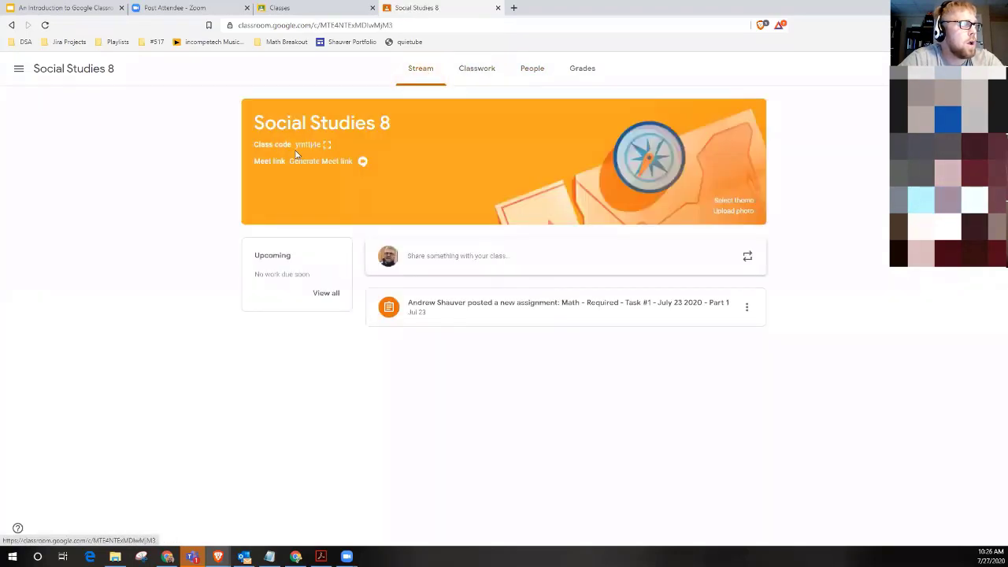
click(327, 145)
drag(392, 309, 634, 301)
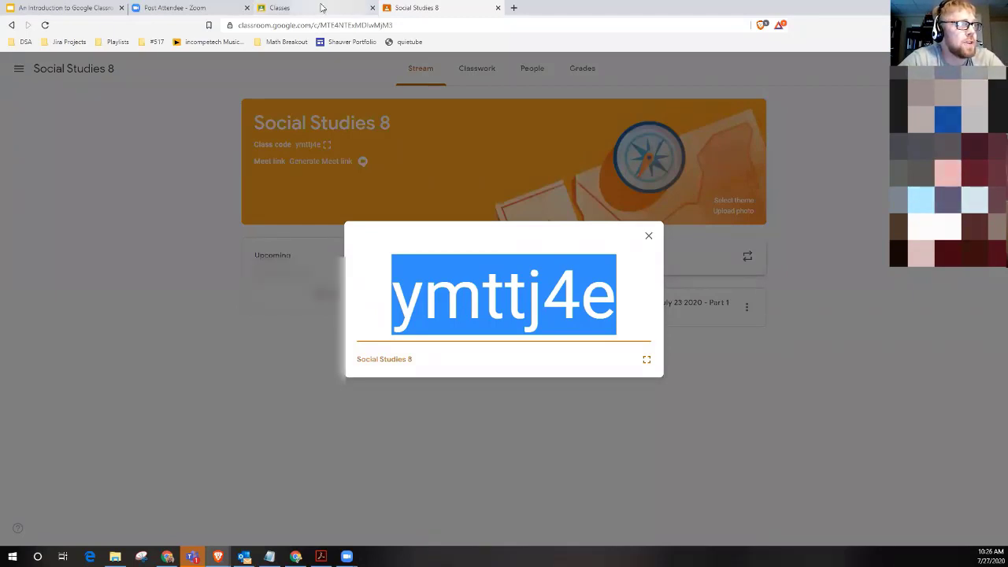
View the open Join class form once more, return to the enlarged class code and clear its selection
click(322, 7)
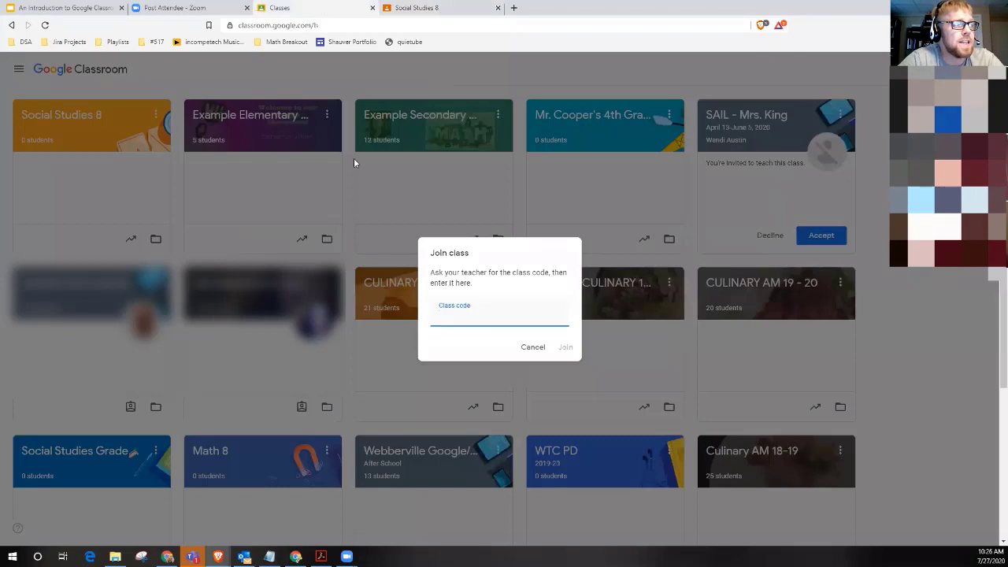
click(424, 7)
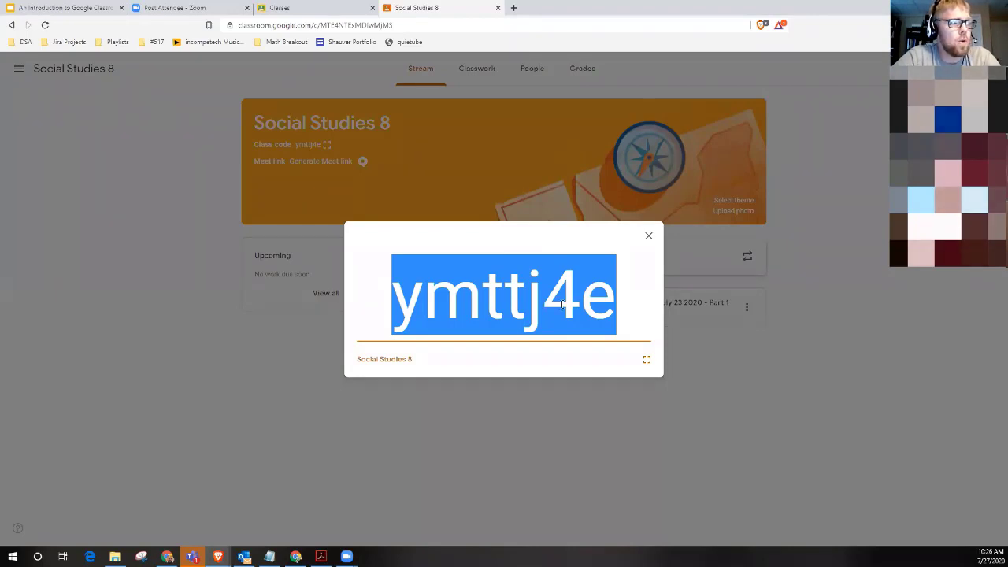
click(635, 312)
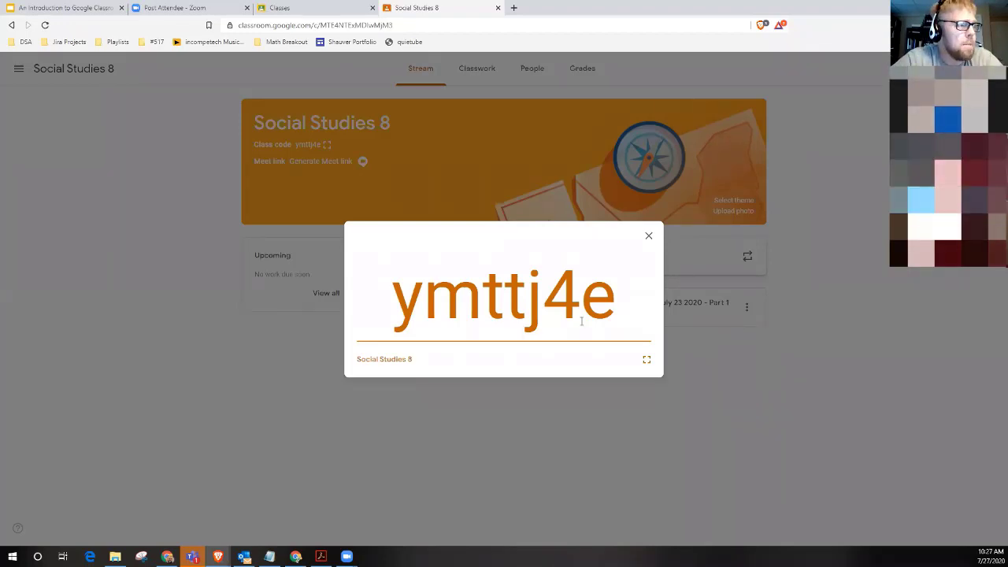
Highlight the enlarged Social Studies 8 class code again, clear the selection and close the enlarged view
drag(393, 298, 527, 297)
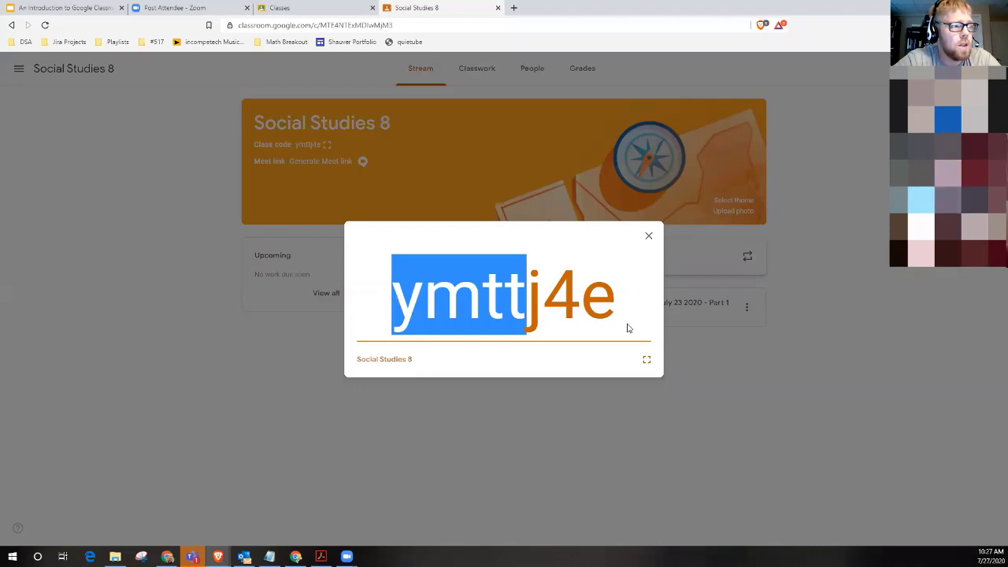
double_click(622, 331)
drag(610, 334, 396, 327)
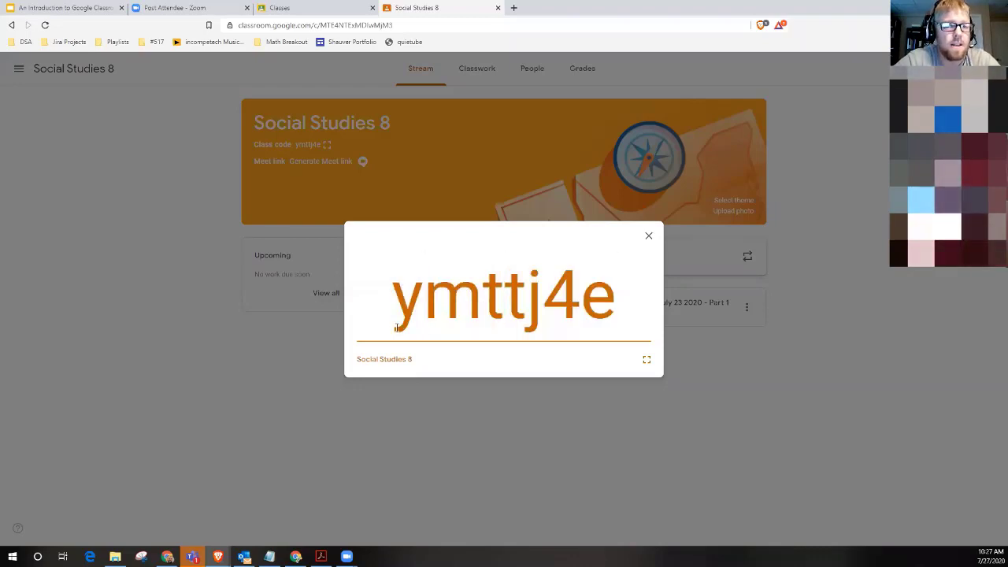
click(649, 237)
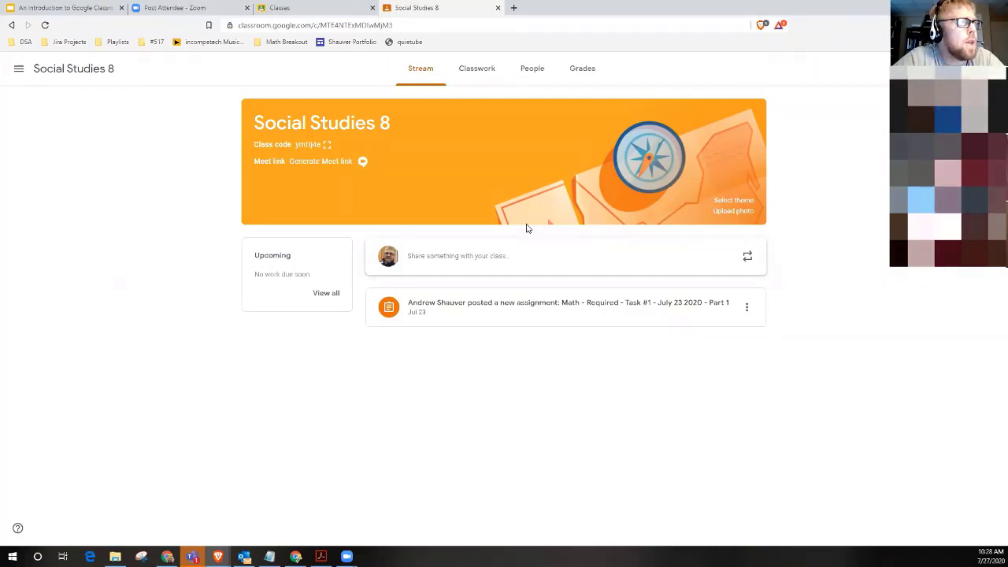
View the Invite teachers form on the Social Studies 8 People page and cancel it without inviting anyone
click(536, 70)
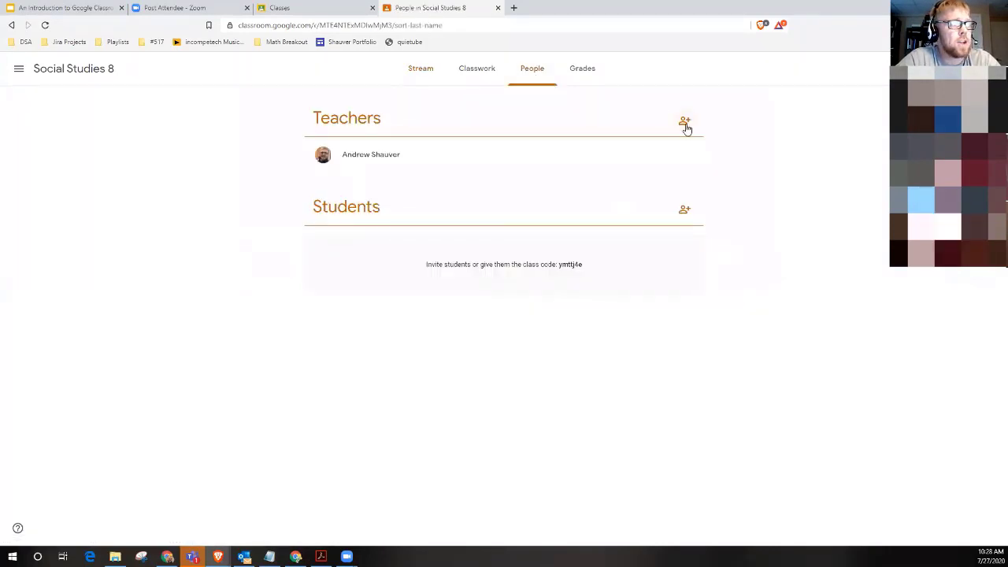
click(685, 125)
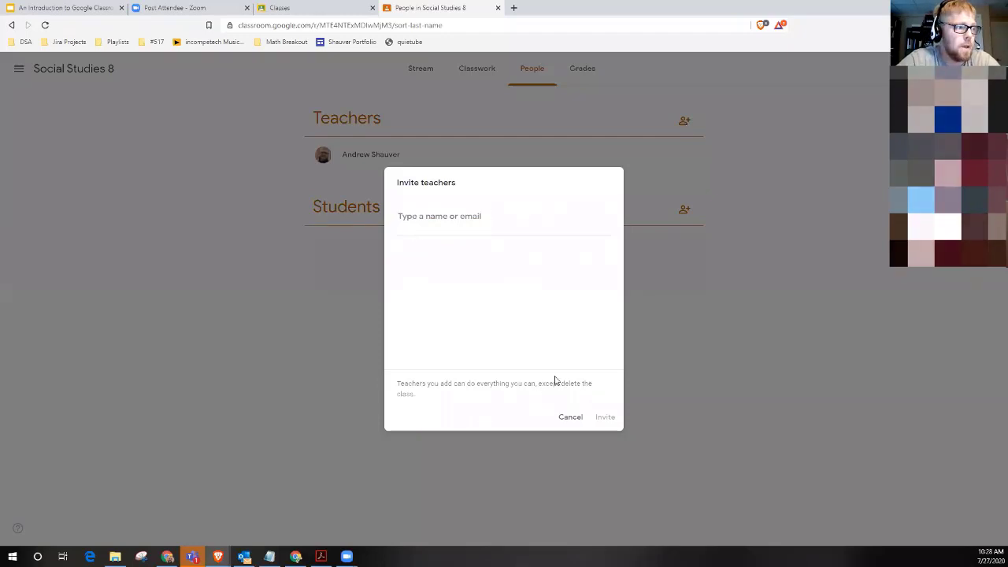
click(568, 422)
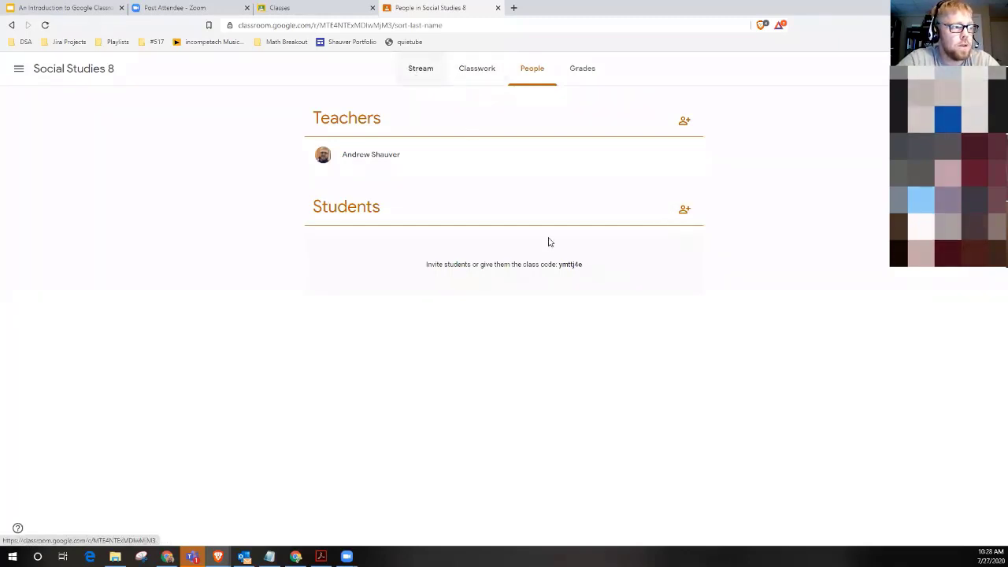
Highlight the class code under Students, return to the Stream and briefly show the code enlarged
drag(558, 266, 584, 266)
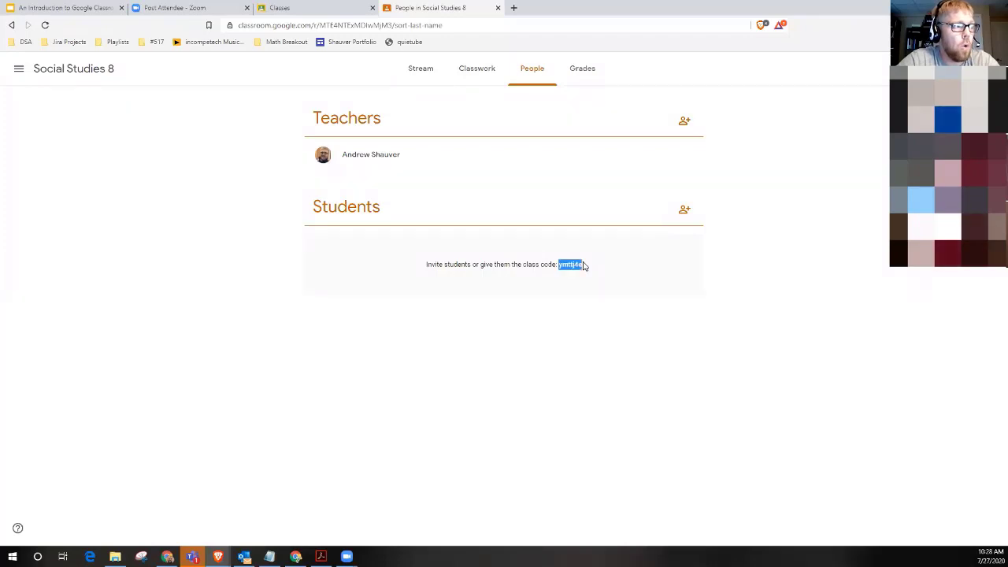
click(407, 64)
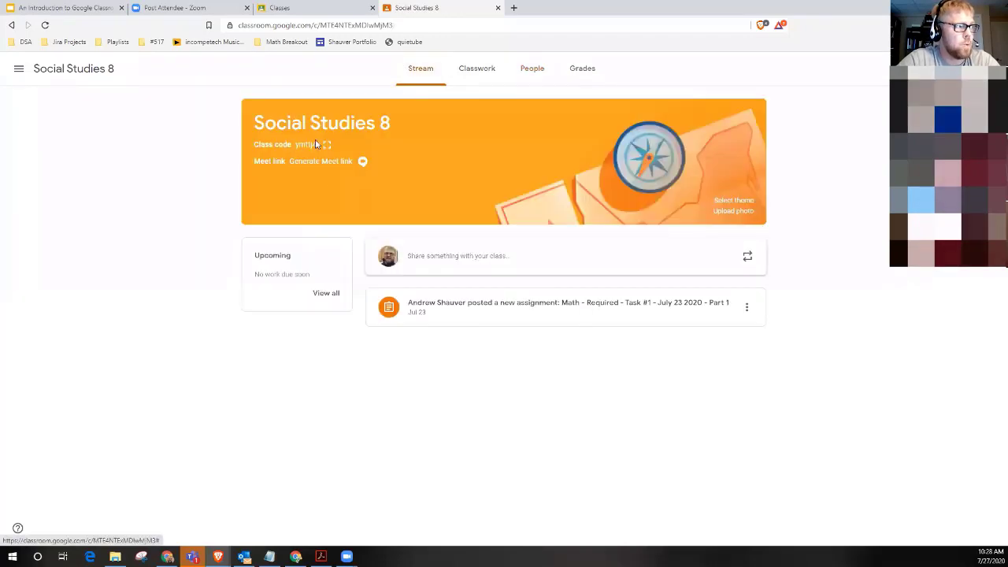
click(325, 144)
click(325, 144)
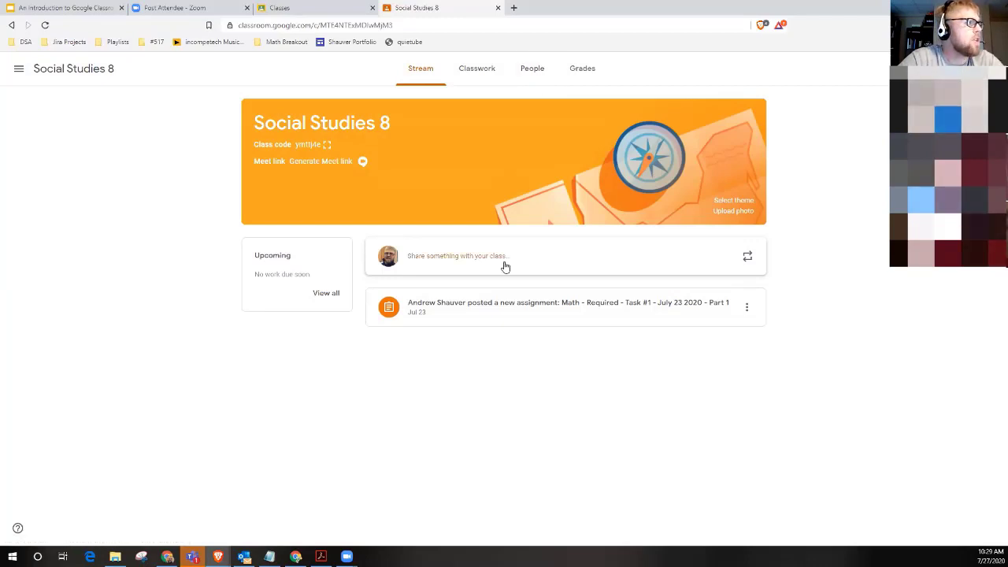
Switch to the Google Slides presentation, view the Agenda slide, and highlight questions 2 to 4 on the "Questions that need answers" slide
key(ctrl+1)
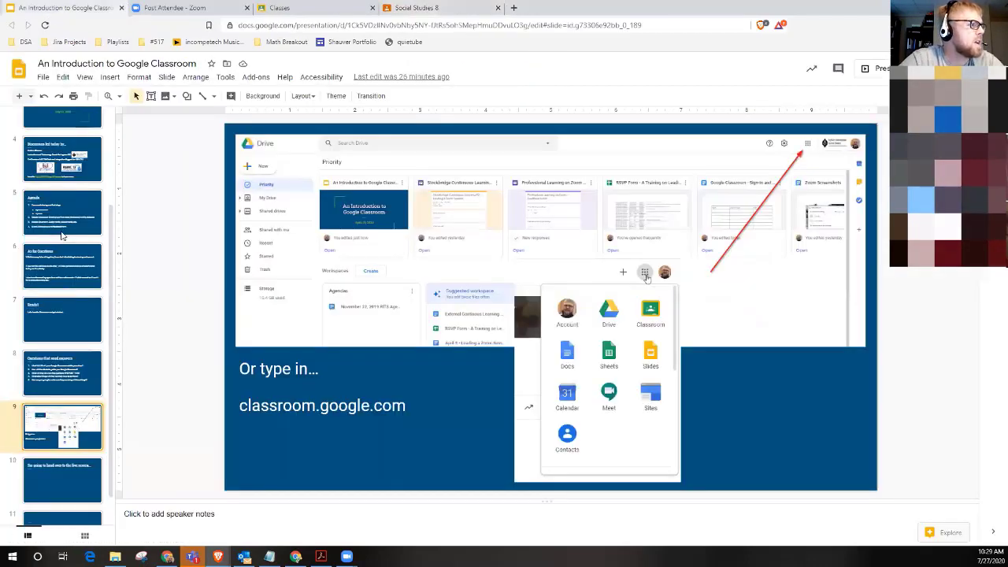
click(63, 203)
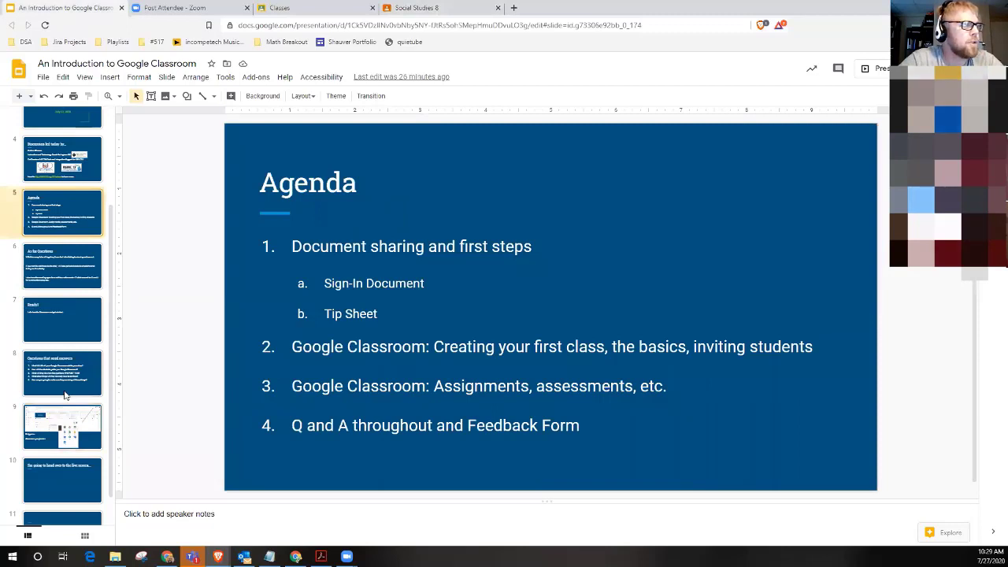
click(65, 394)
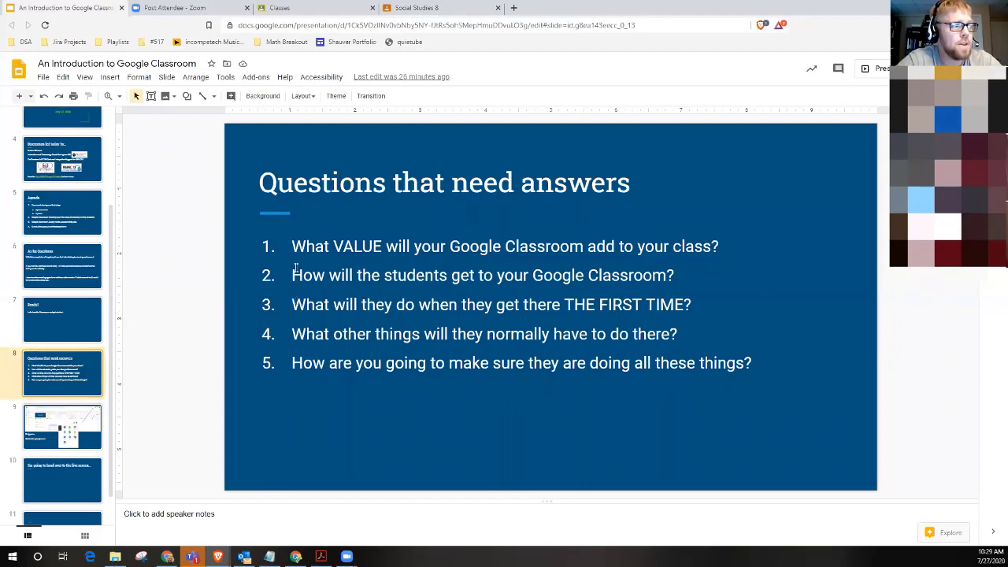
drag(292, 274, 686, 270)
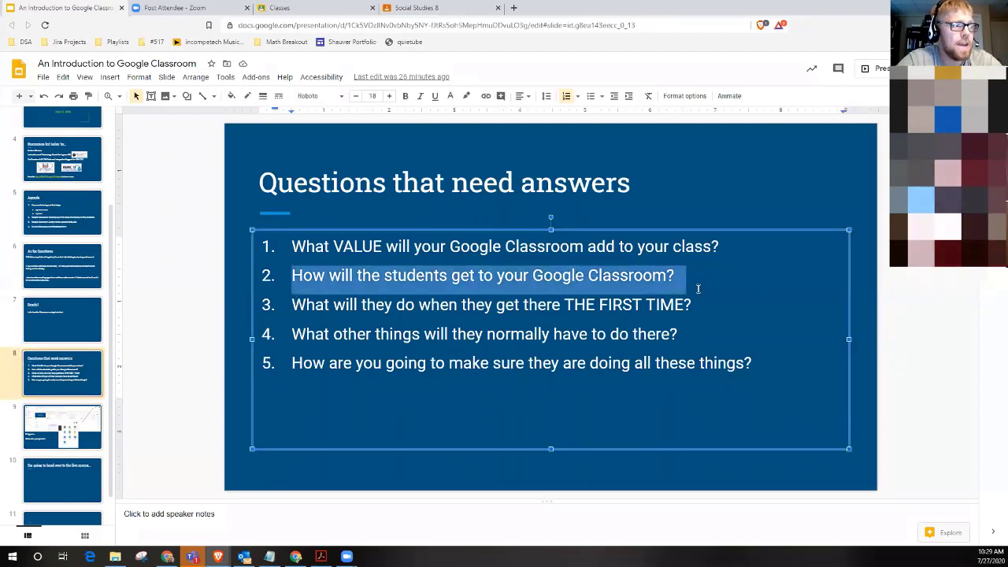
click(692, 303)
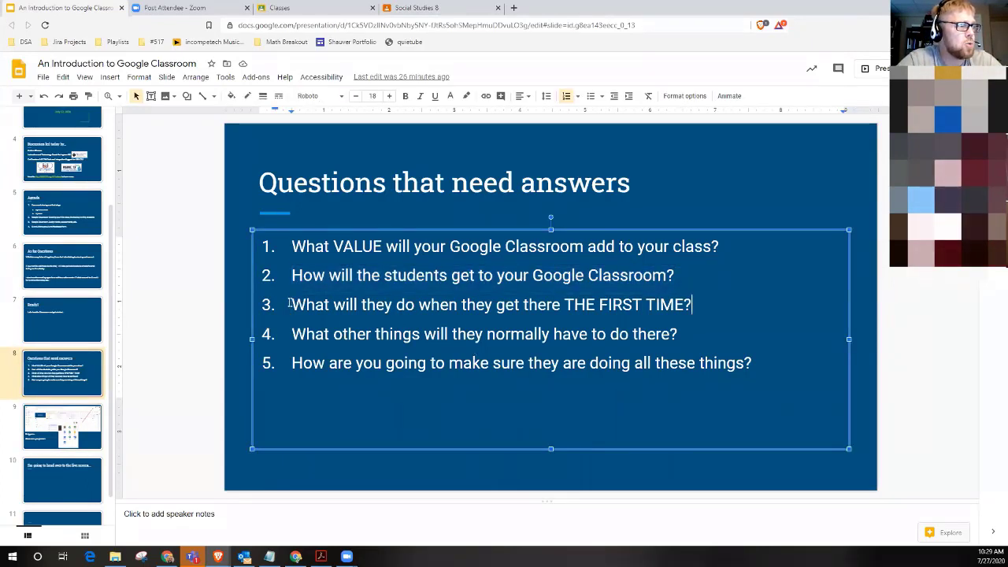
drag(289, 304, 702, 331)
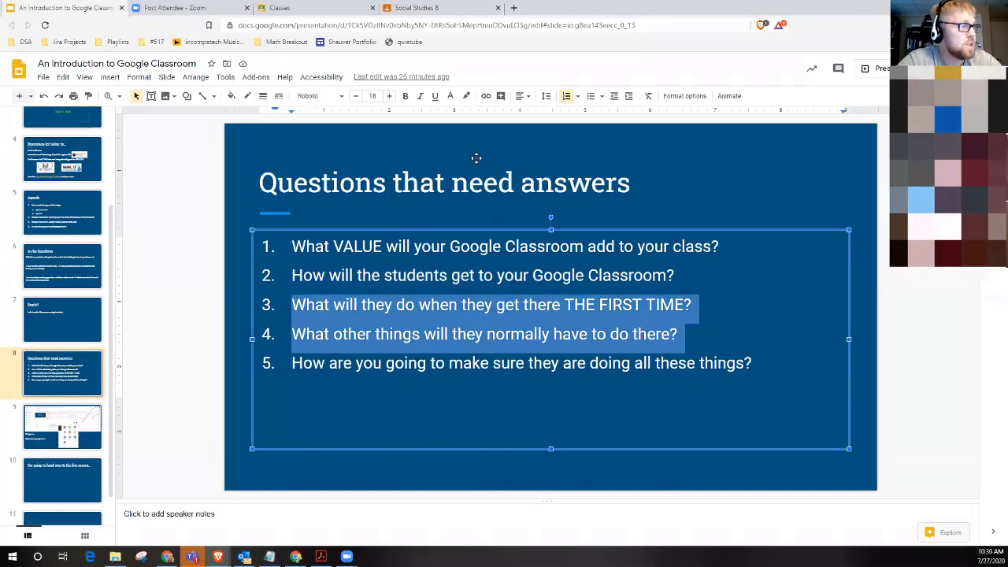
Return to Google Classroom, close Social Studies 8, and look through the Stream posts of Social Studies Grade 10
click(423, 7)
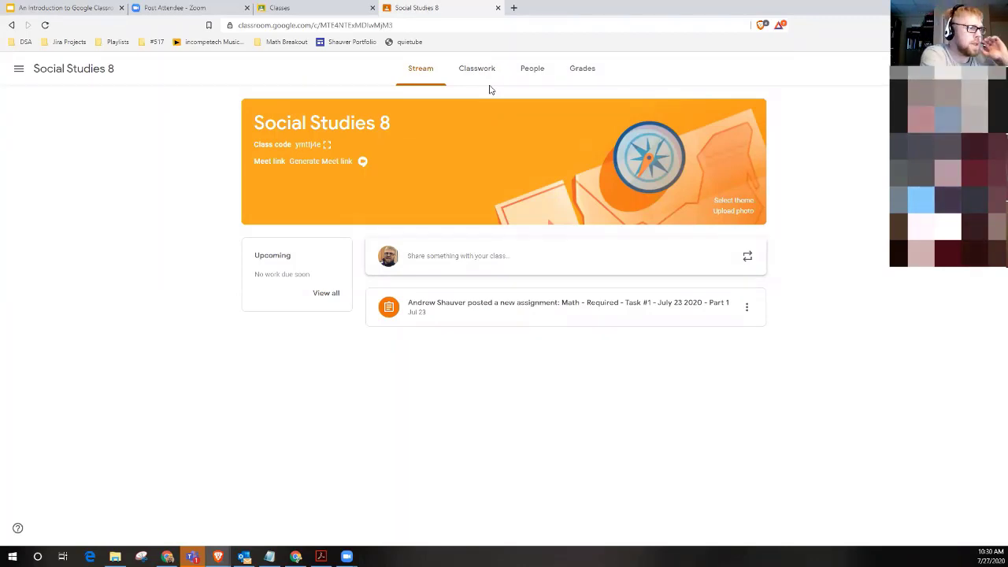
key(ctrl+w)
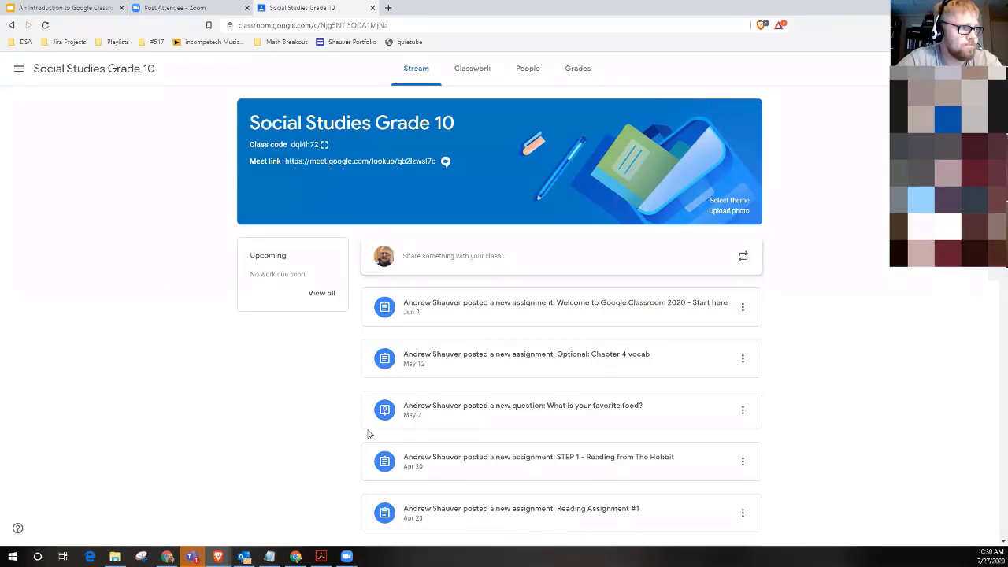
scroll(435, 407, down, 8)
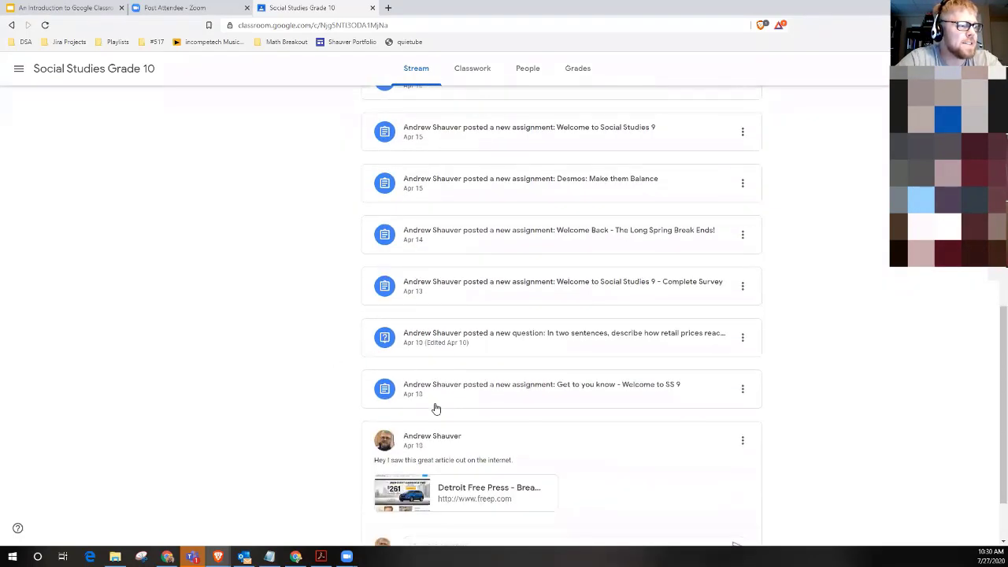
scroll(435, 407, up, 10)
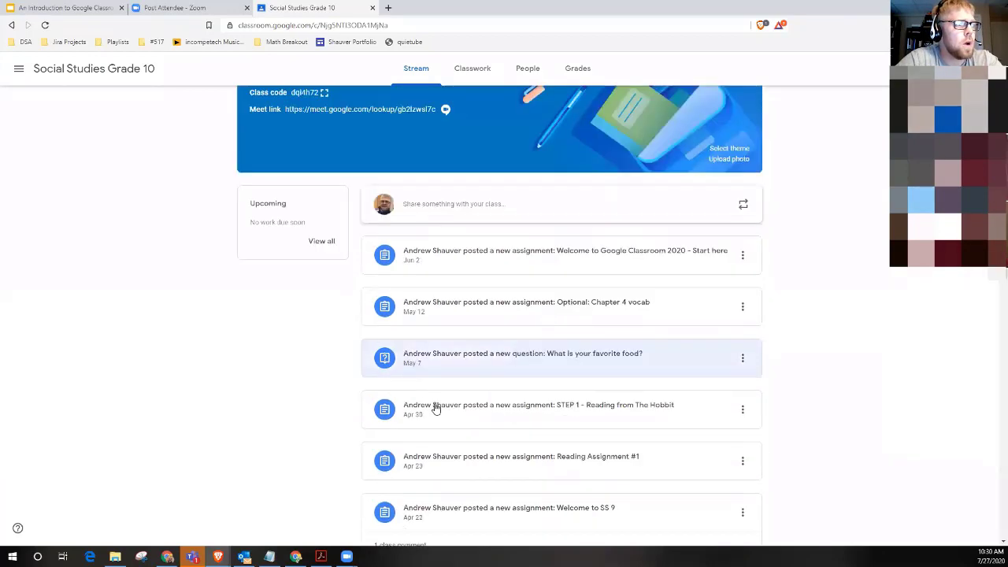
scroll(435, 407, down, 8)
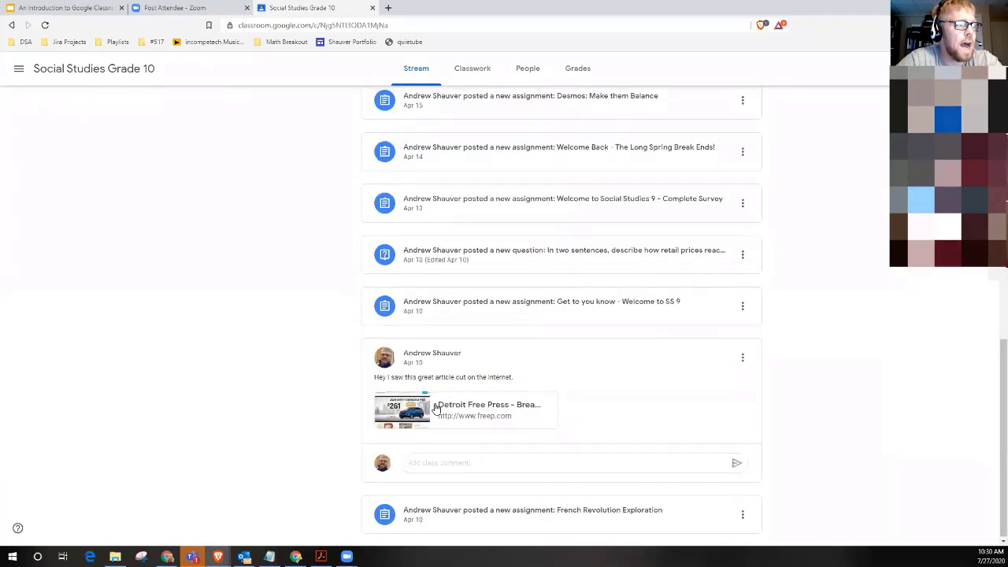
scroll(434, 407, up, 10)
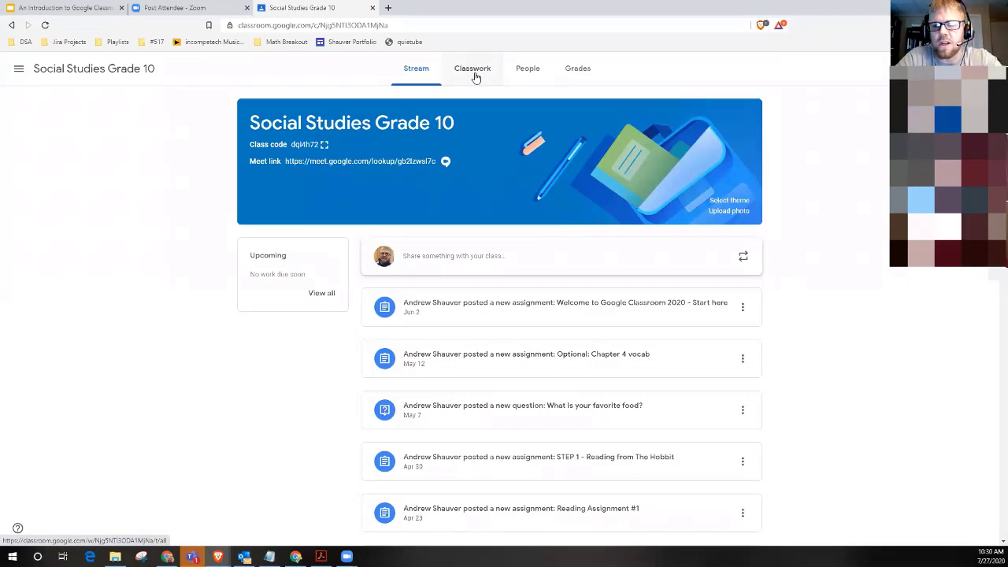
Compare the Stream with the Classwork page of Social Studies Grade 10 and examine how the assignments are grouped by topic
click(479, 75)
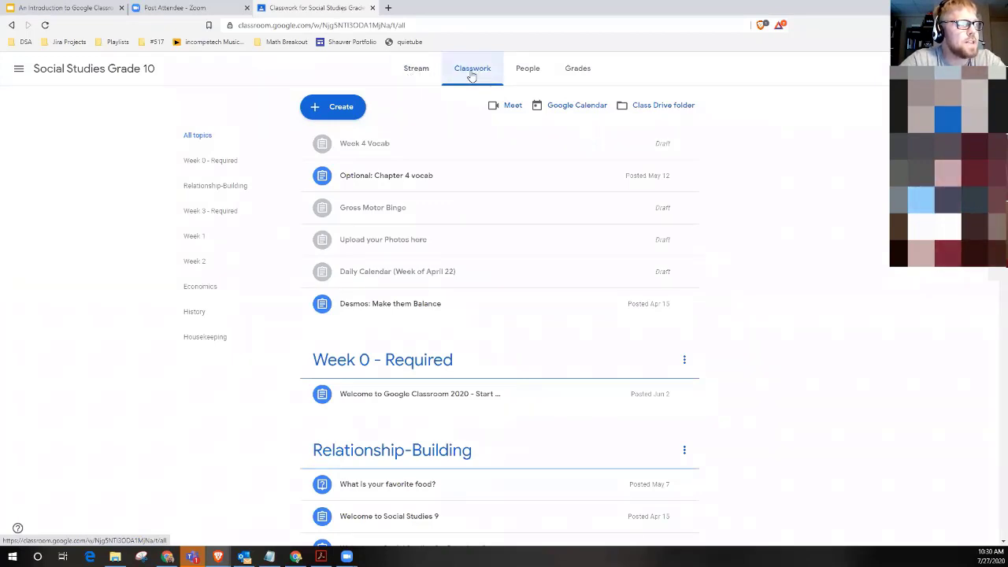
click(418, 71)
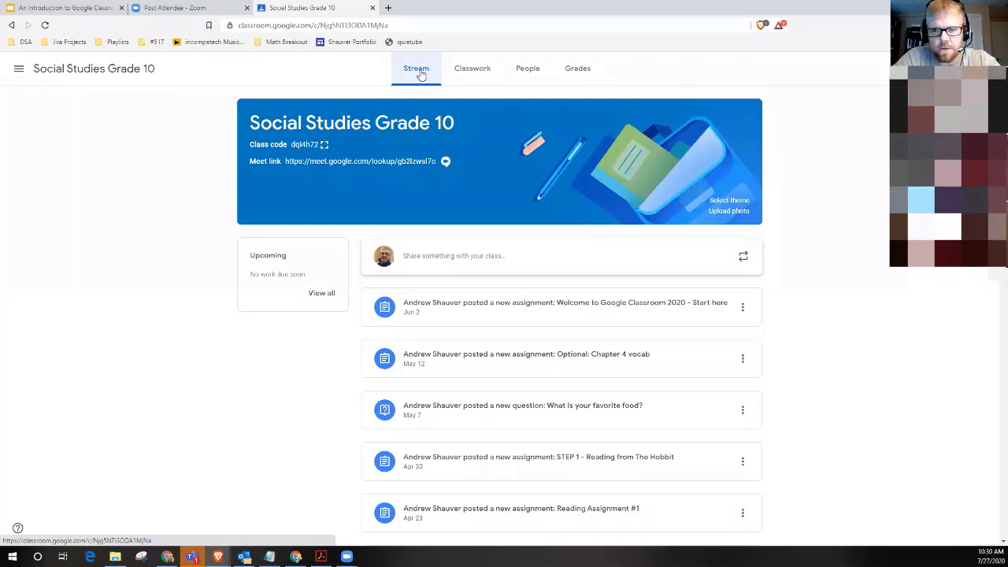
click(484, 80)
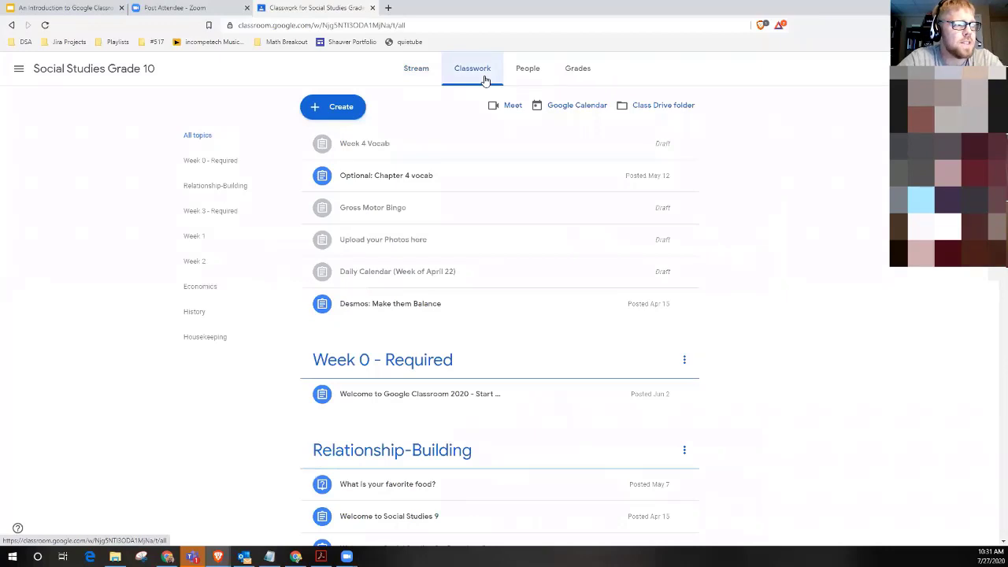
scroll(529, 289, down, 9)
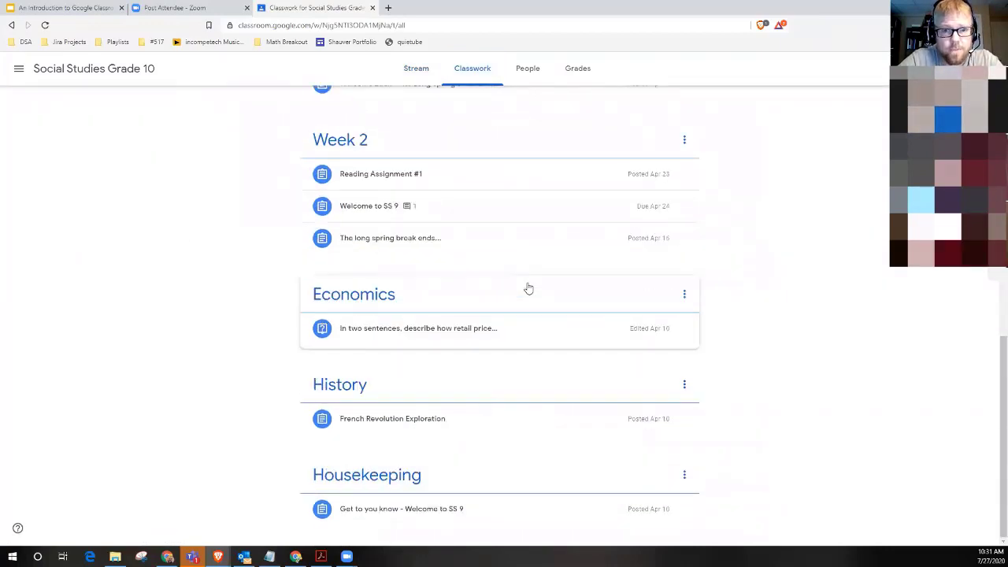
scroll(528, 289, up, 2)
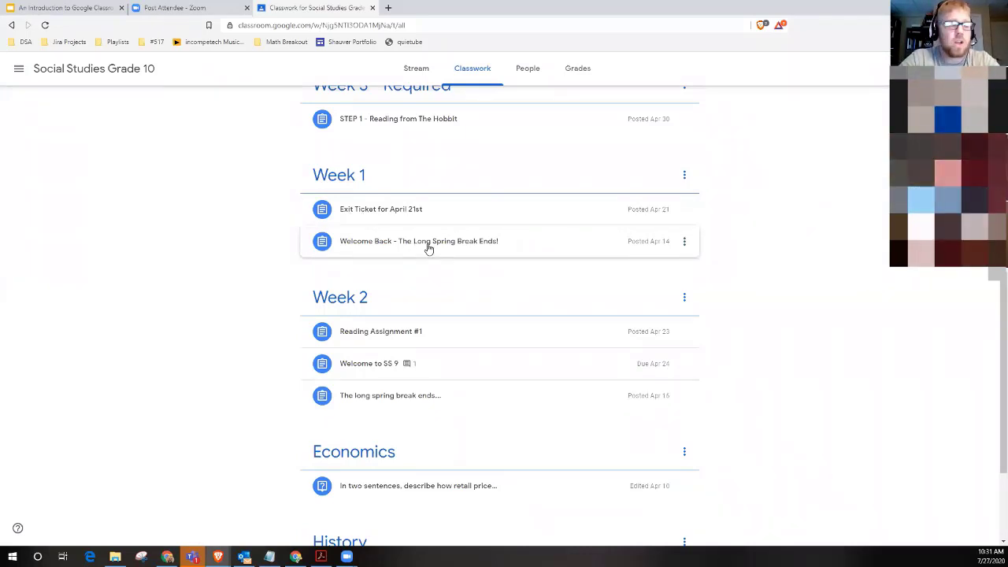
scroll(428, 249, up, 5)
scroll(428, 249, up, 1)
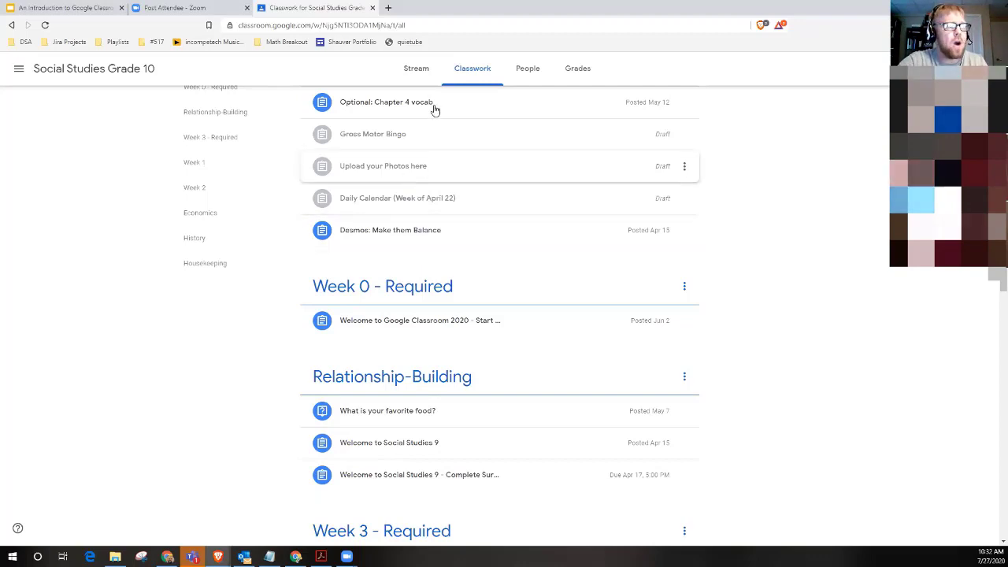
scroll(425, 181, up, 2)
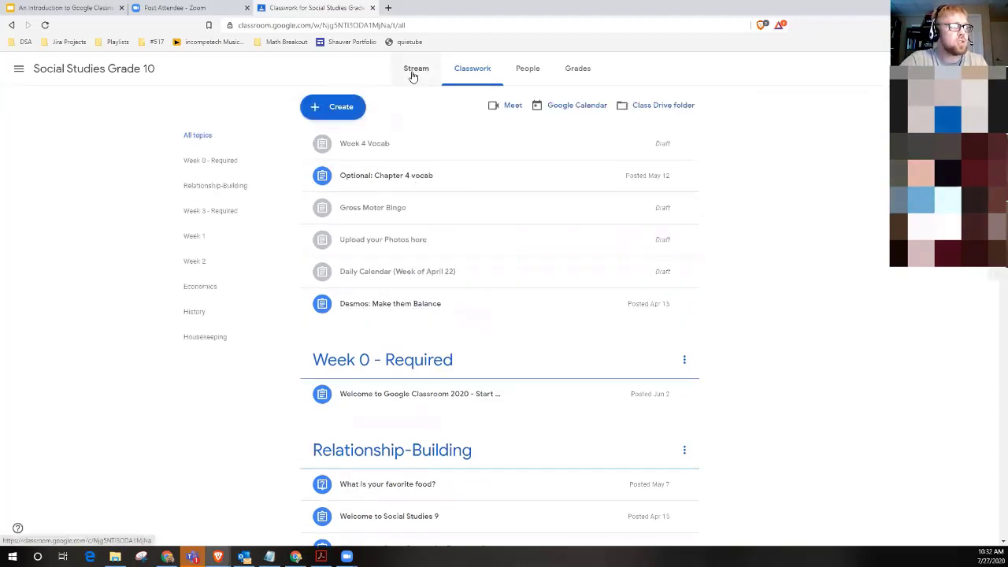
Go back to the Social Studies Grade 10 Stream and review the order of its posts
click(412, 72)
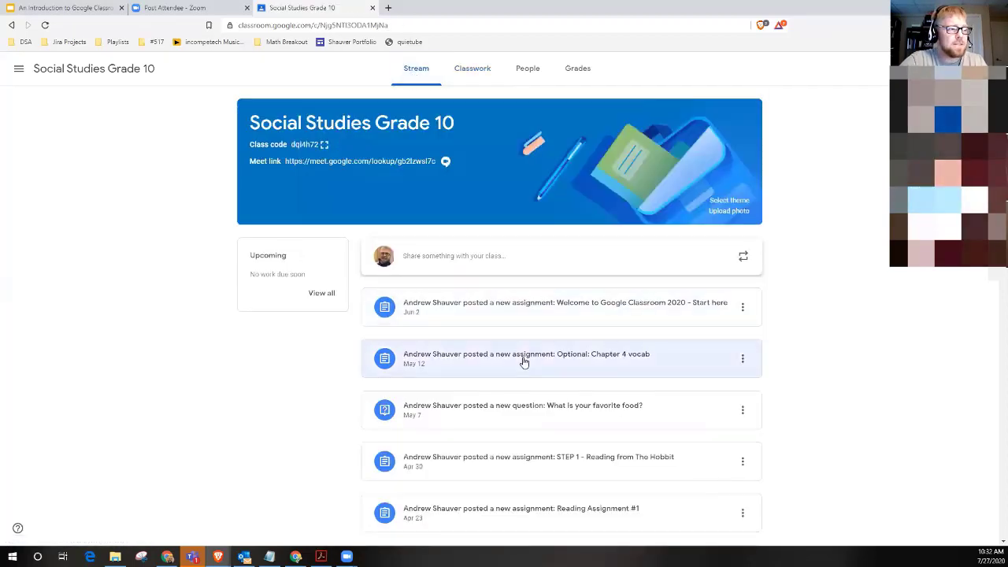
scroll(524, 360, down, 7)
scroll(524, 362, up, 8)
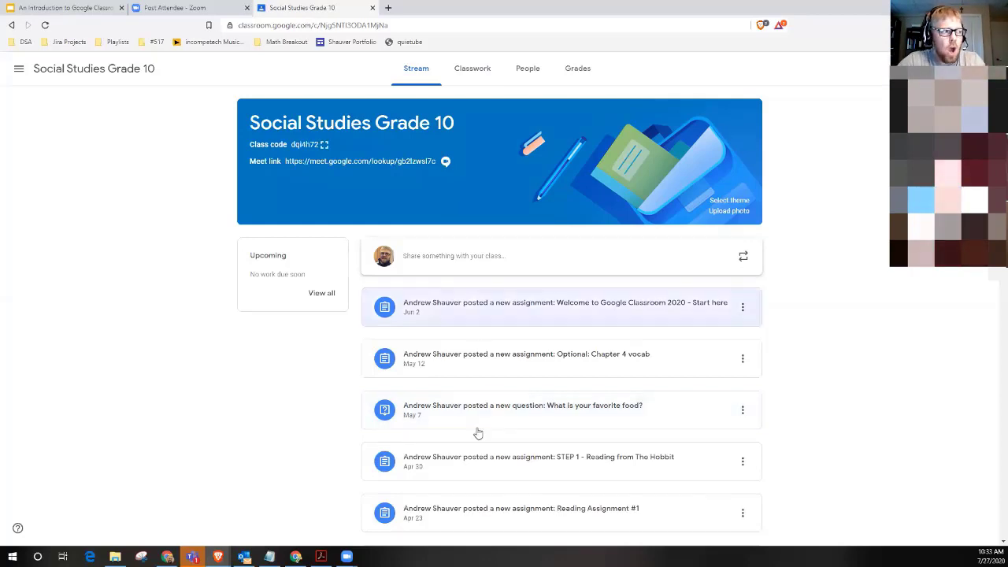
Start a new assignment from the Classwork page of Social Studies Grade 10 and title it "Task #1"
click(477, 69)
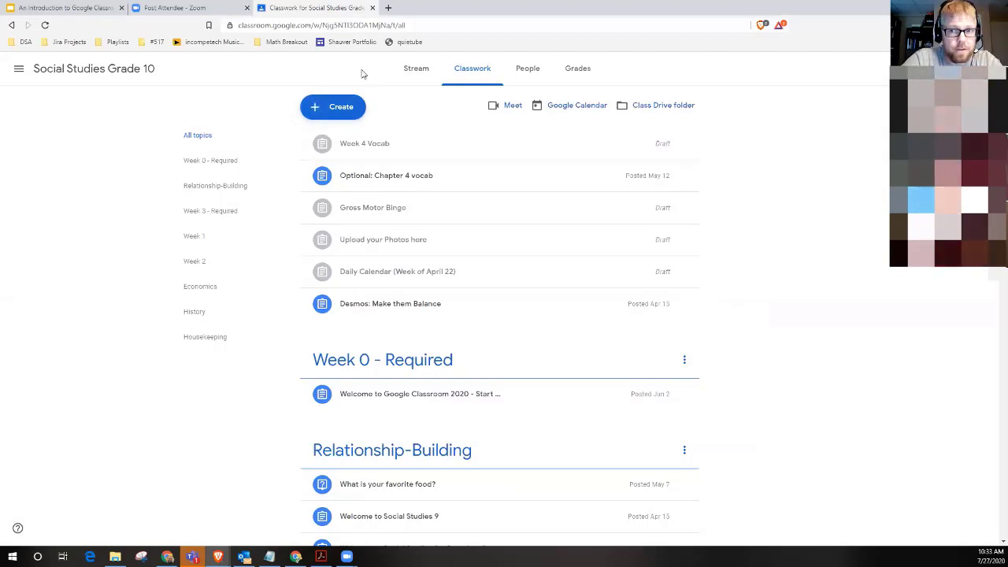
click(337, 111)
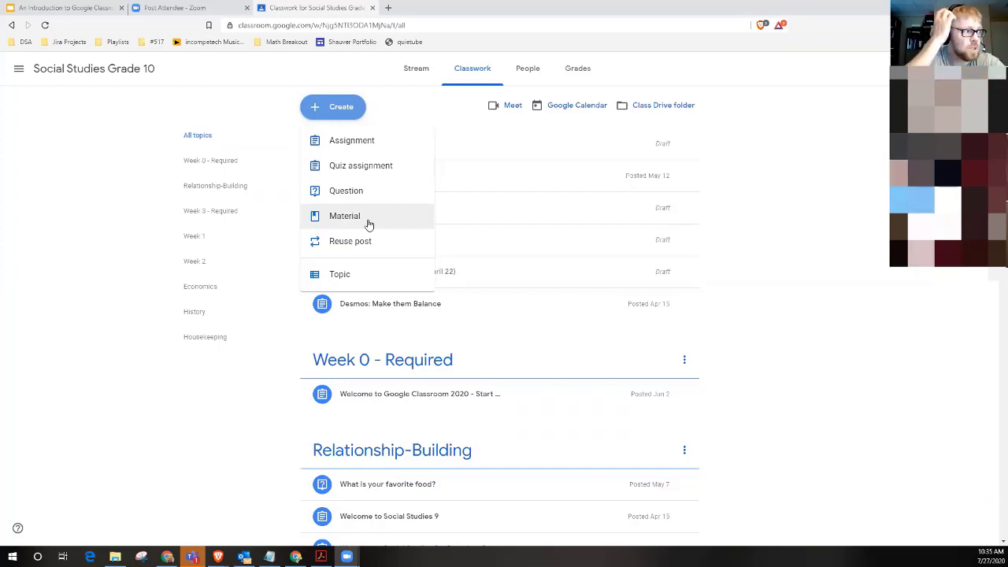
click(352, 141)
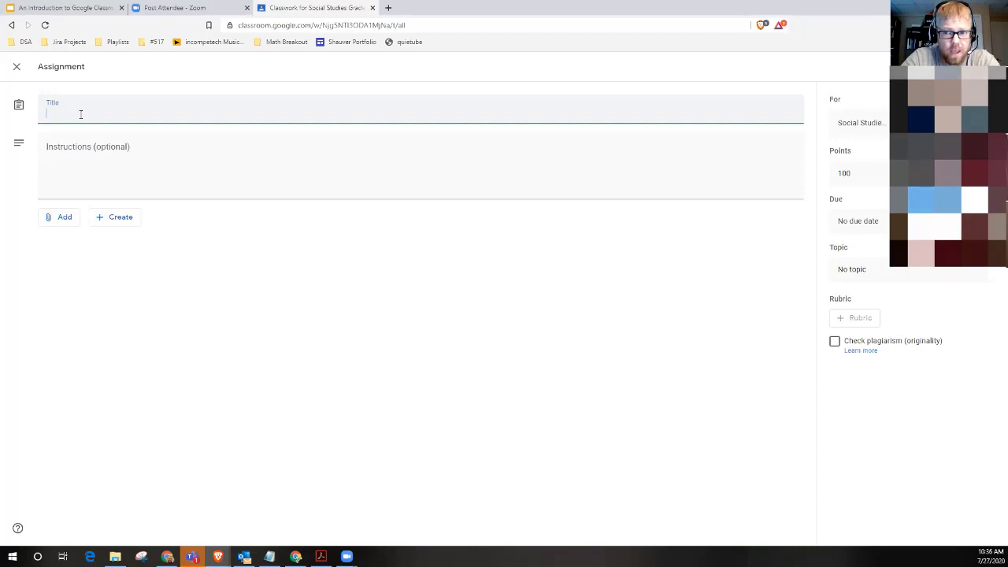
text(Task )
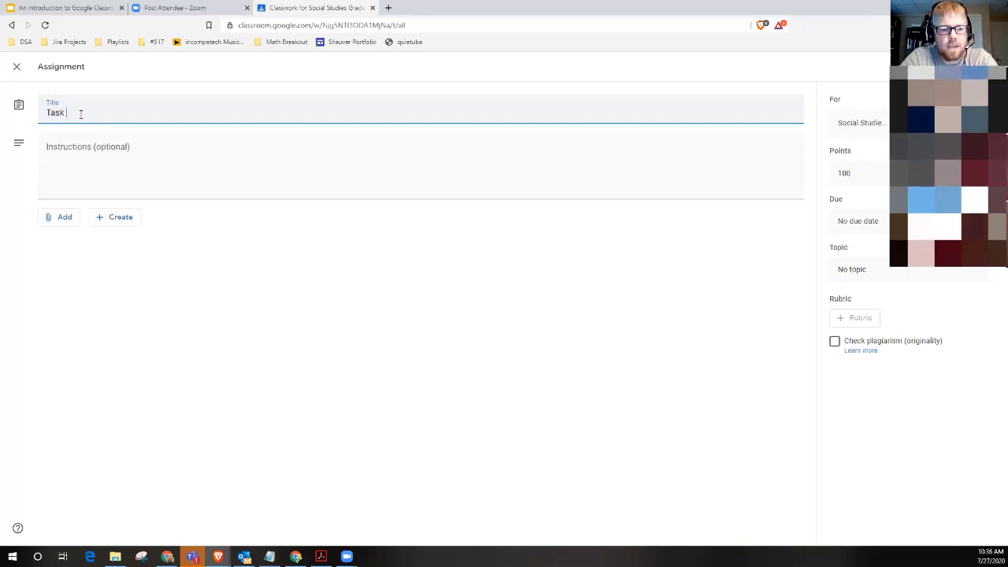
text(#1)
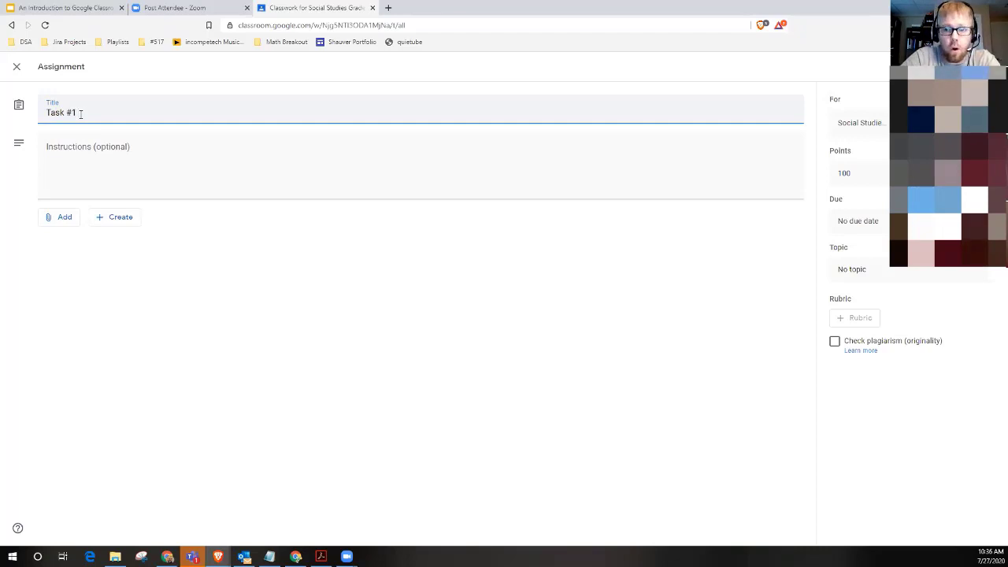
Expand the assignment title to "Required Task #1 - Math - Go Math Chapter 1 Lesson 1 - Exploration"
key(Home)
text(Requ)
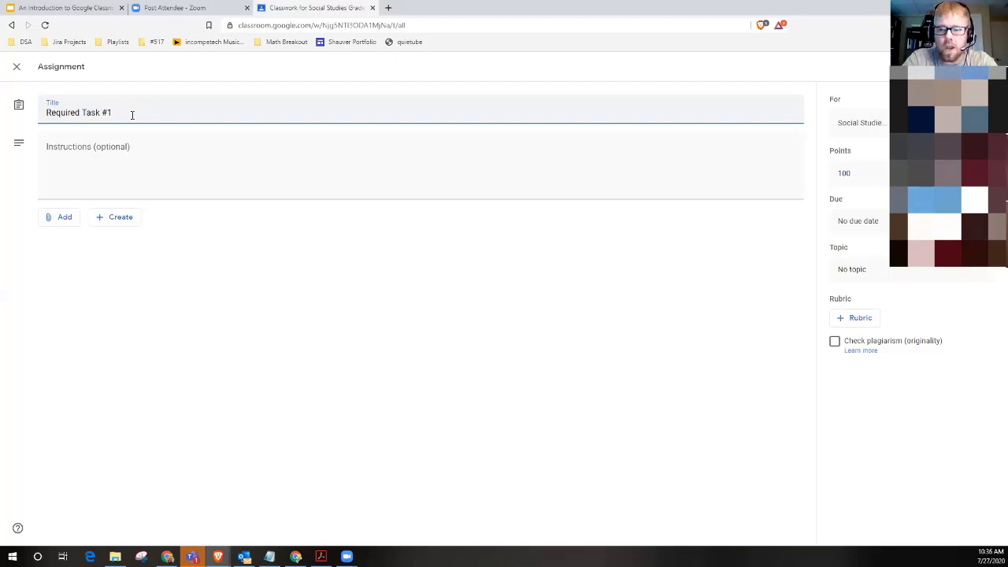
text(- Math)
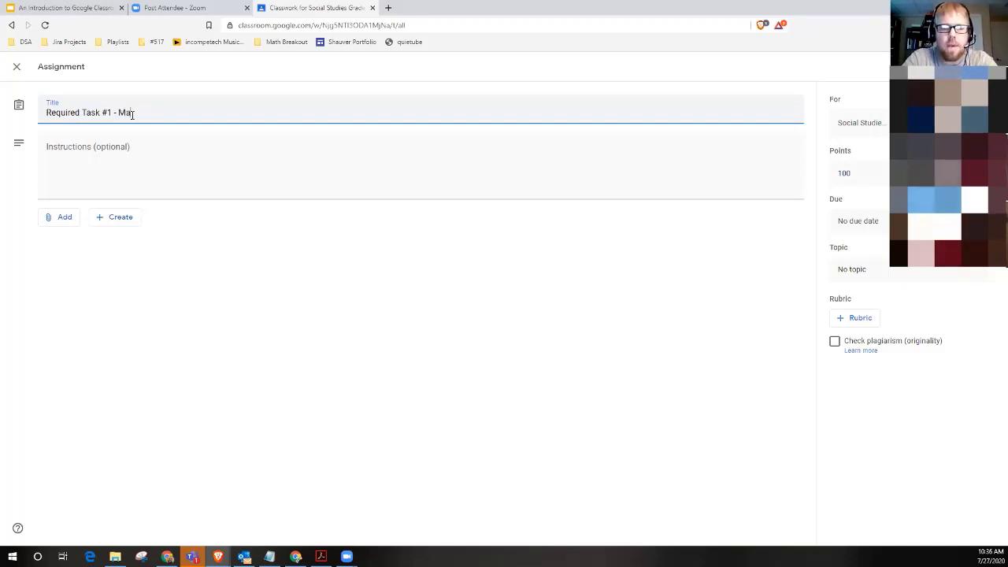
text( -)
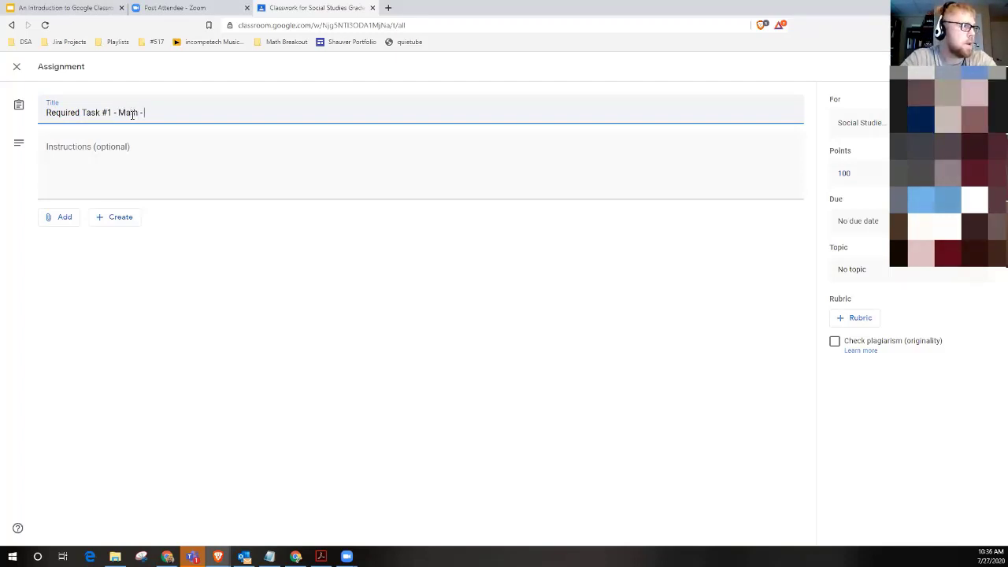
text( Go Ma)
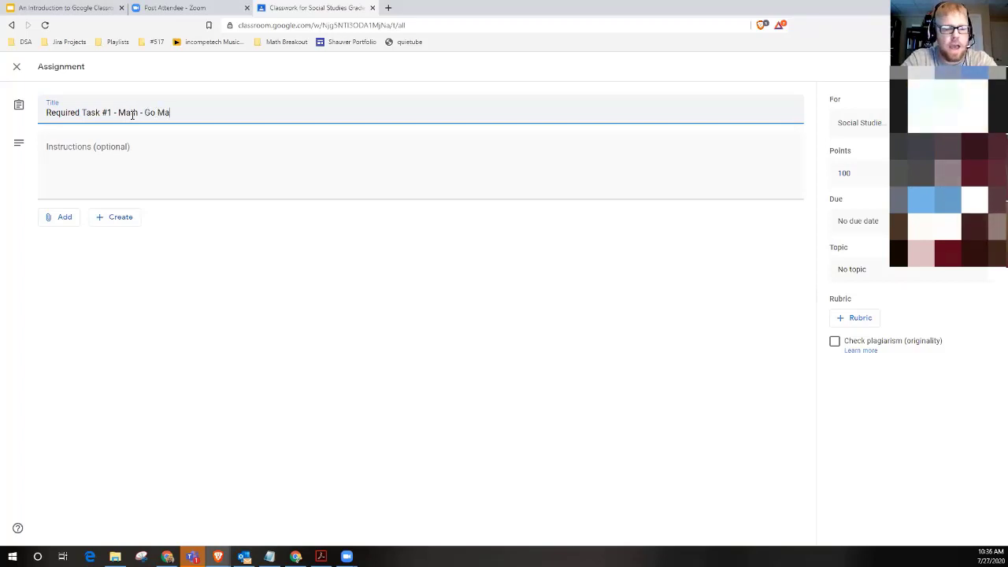
text(th Chapter 1 )
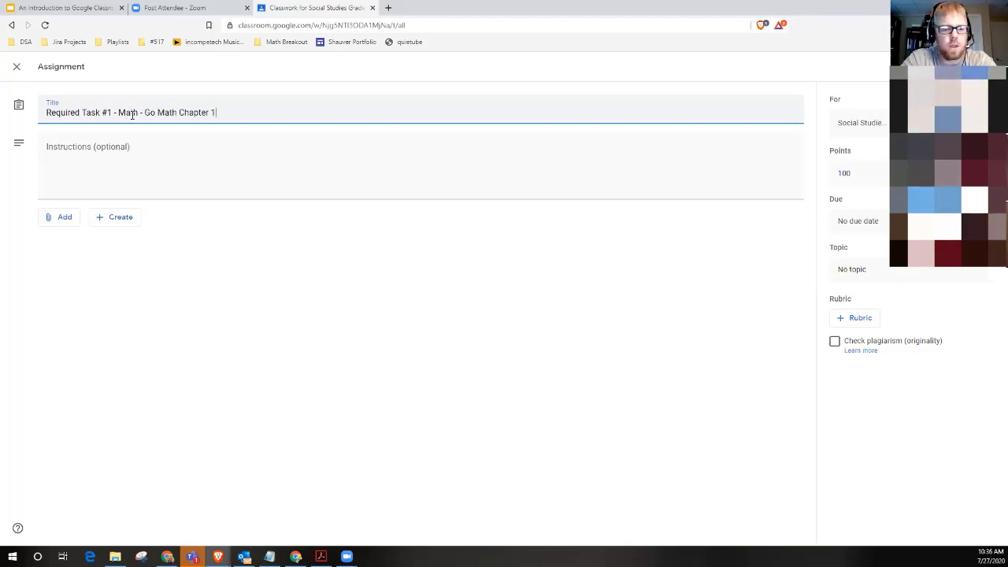
text(Lesson)
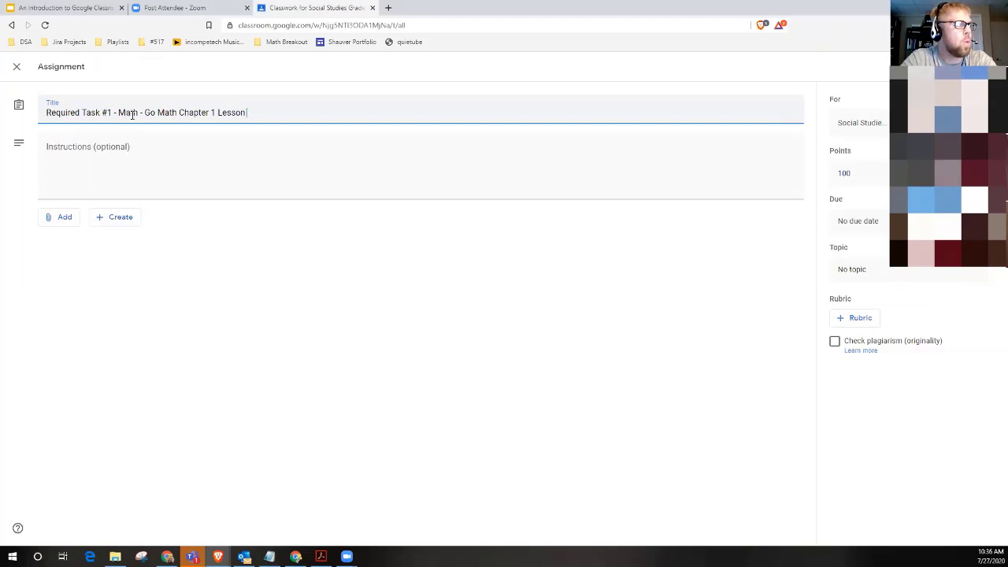
text( 1 -)
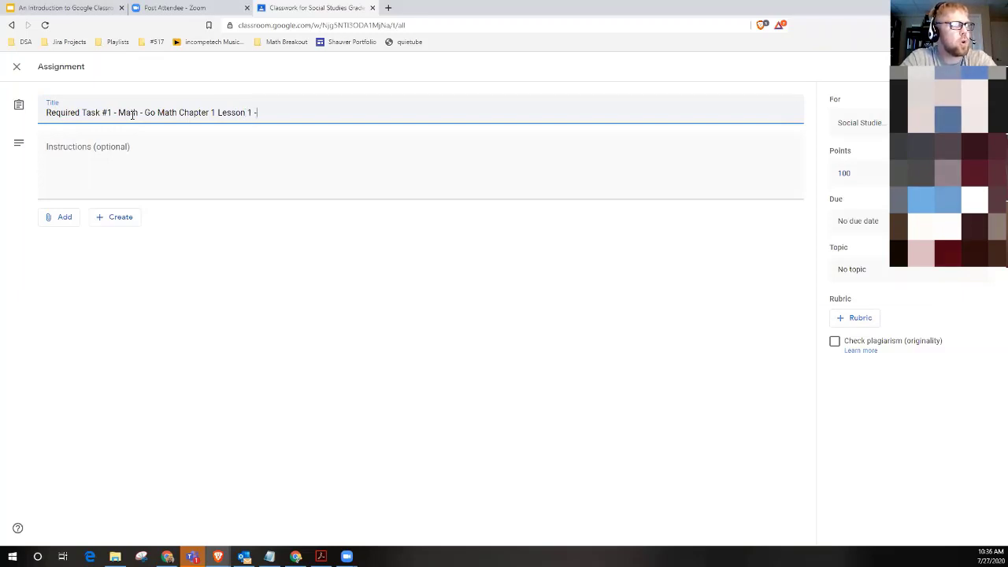
text( Exploration)
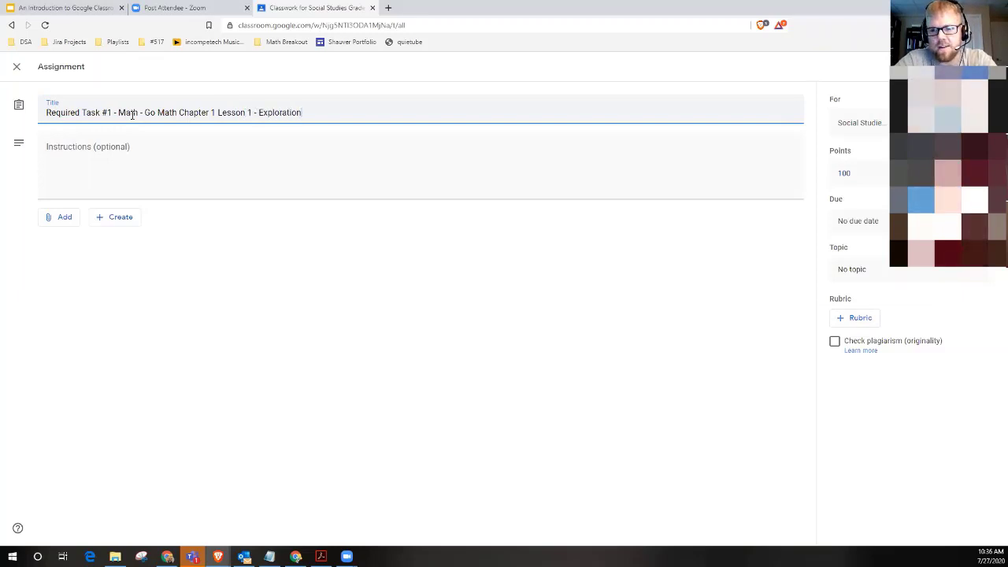
Write instructions: "1. Read all directions first. 2. Look below and find Handout #1 and the video named "Whatever" 3. Open the handout and read it all. Notice the two question..."
click(103, 149)
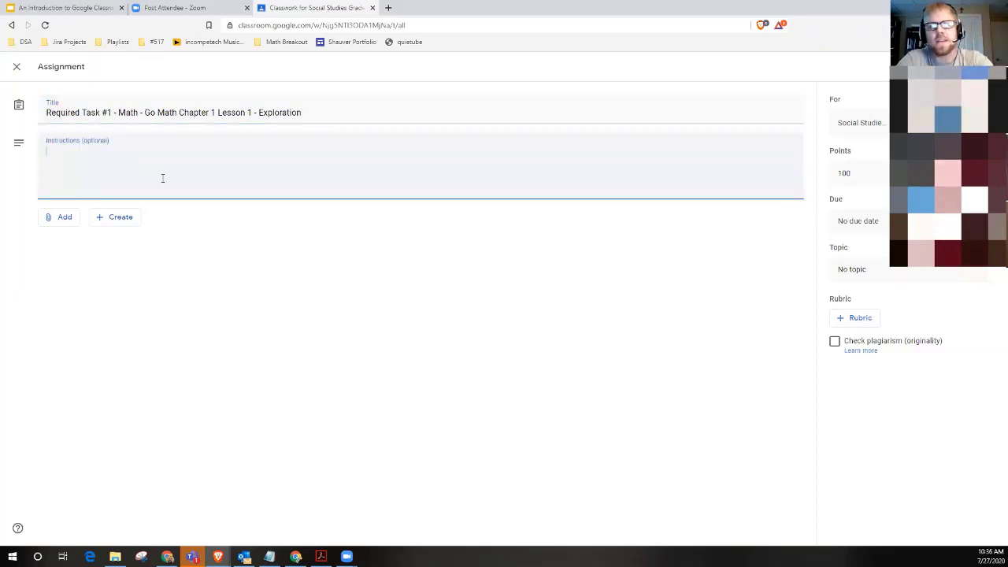
text(1. R)
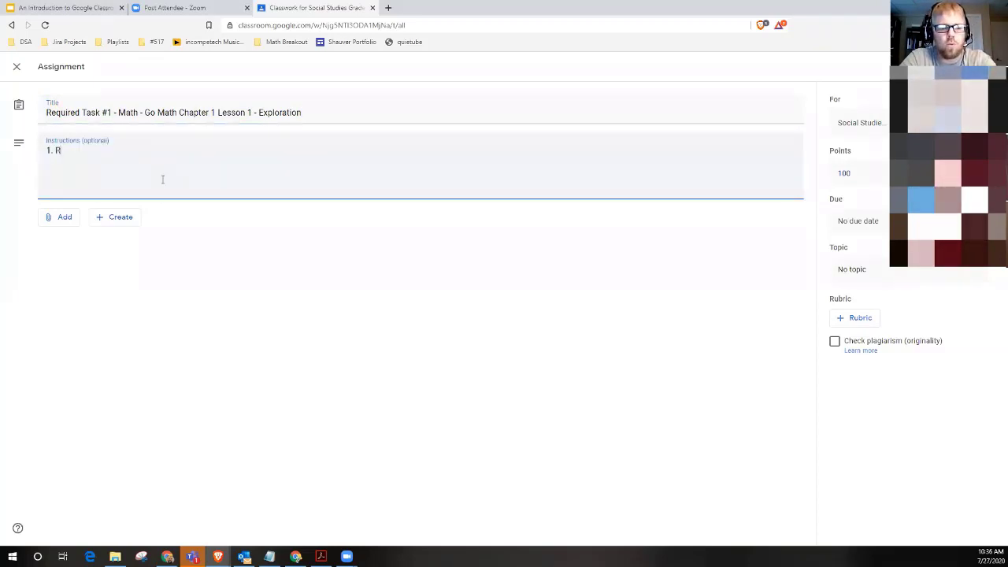
text(ead all dir)
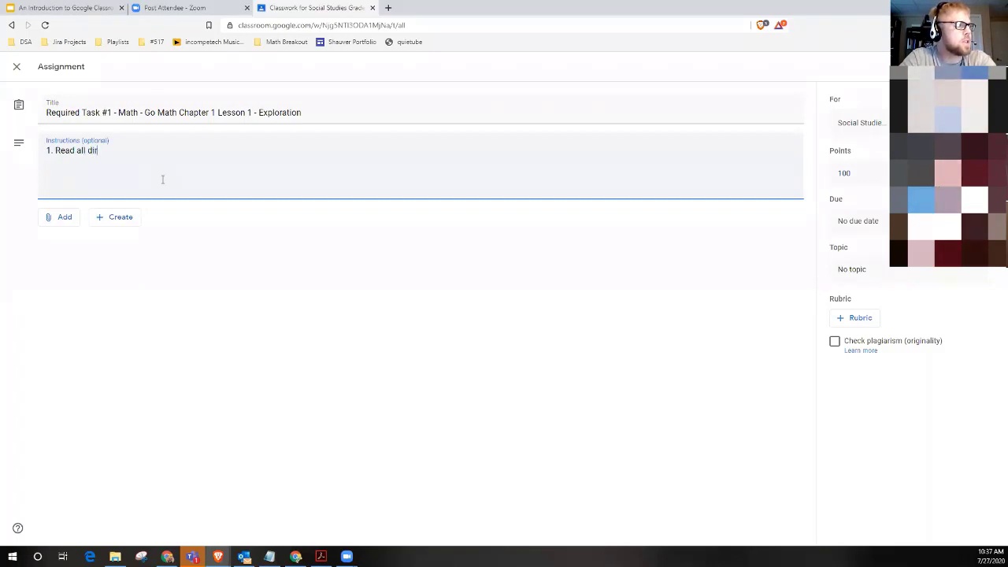
text(ections first.)
key(Return)
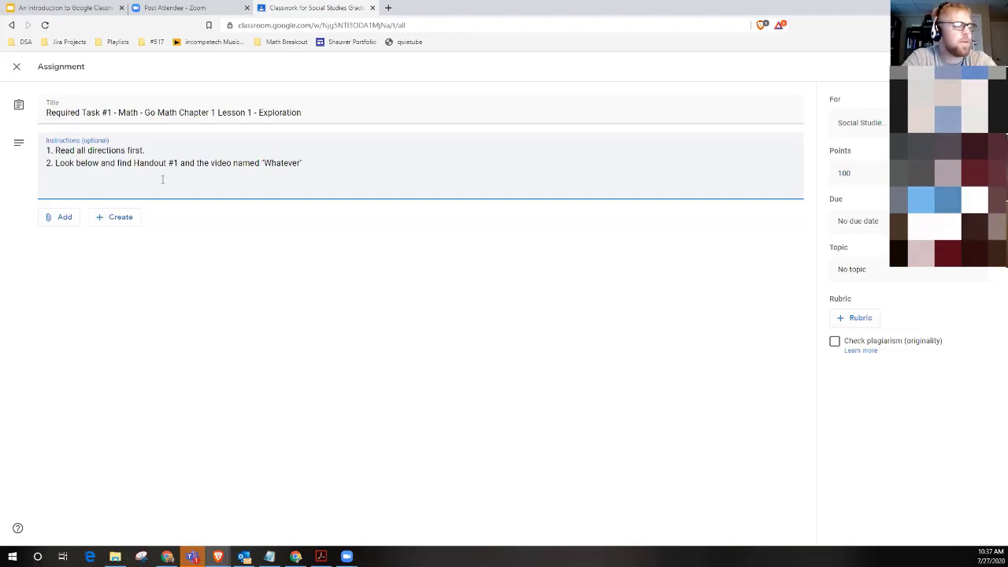
text(3. OPen)
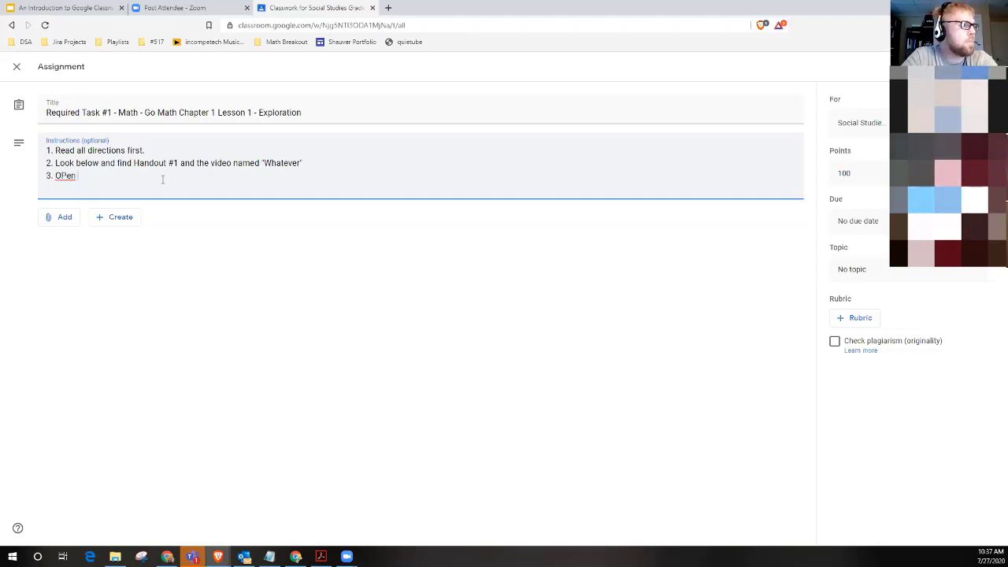
text( the handout and read it all. Notice the two question...)
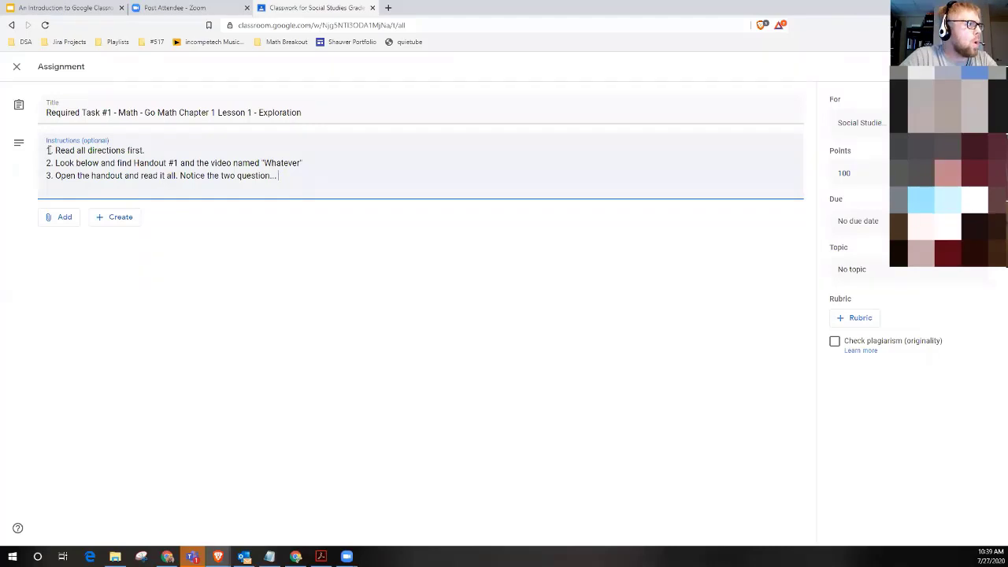
Review the wording of the assignment's title and its three numbered instruction lines
drag(46, 112, 317, 113)
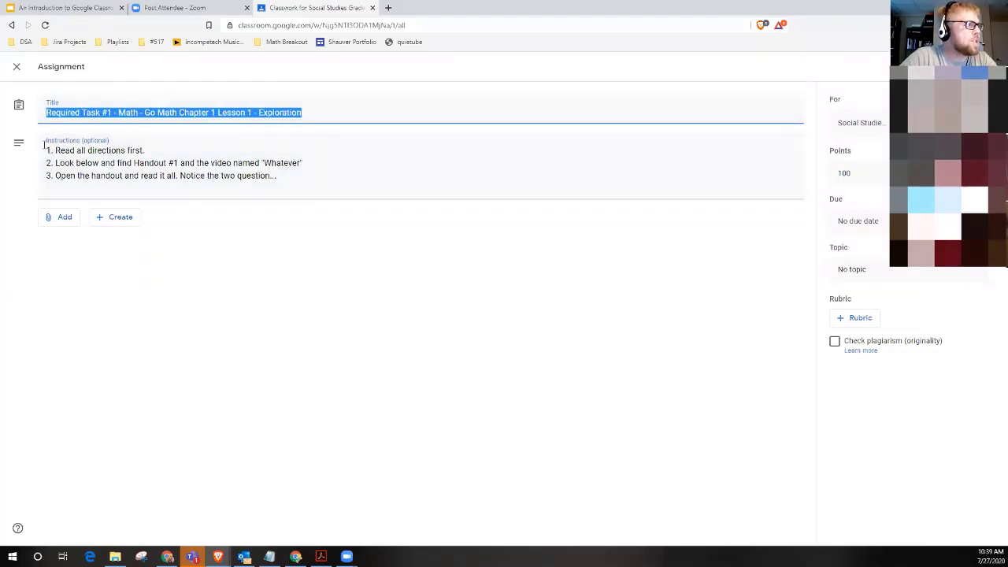
drag(47, 149, 291, 196)
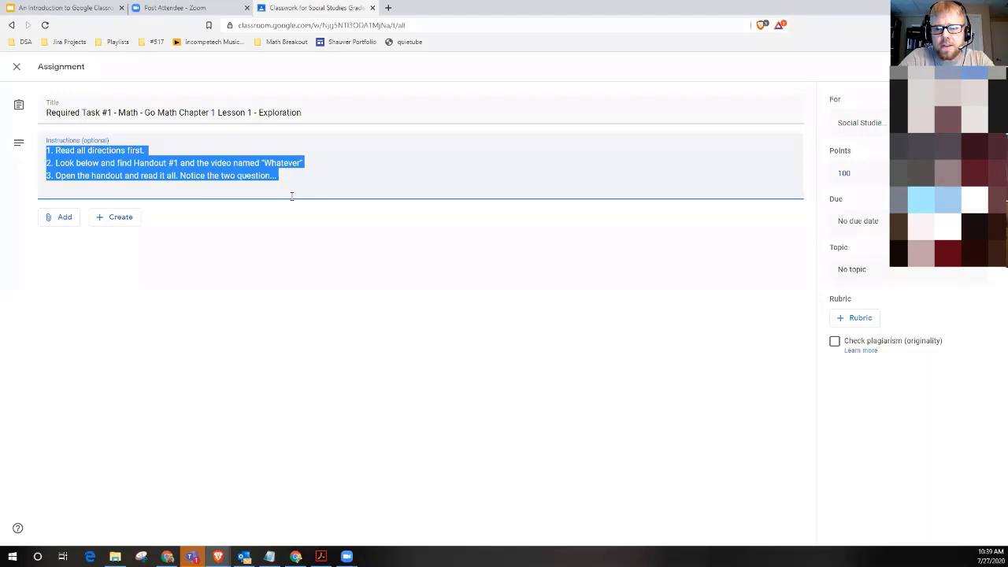
click(233, 277)
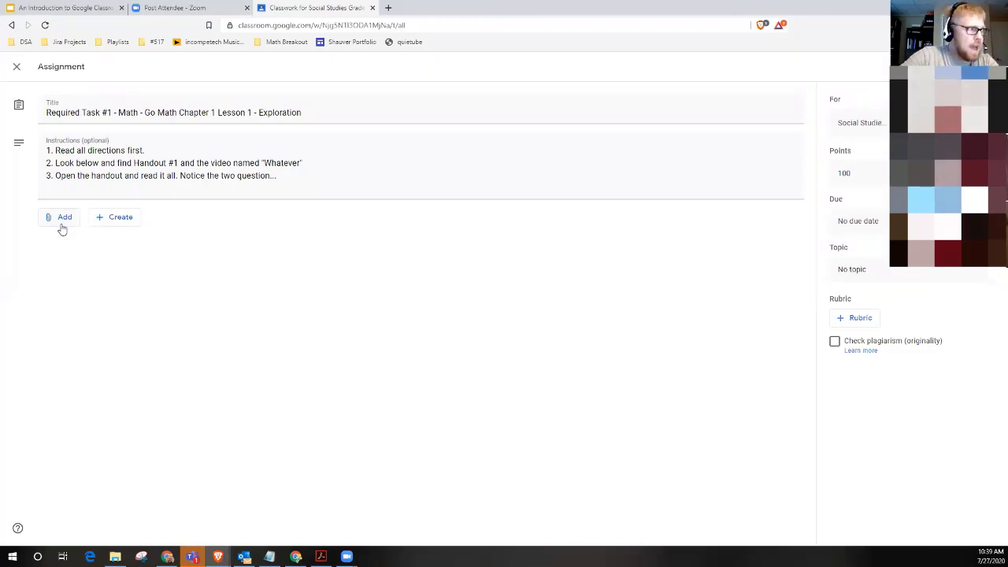
Examine the available attachment sources for the assignment, including the Google Drive file picker and the YouTube video search
click(62, 228)
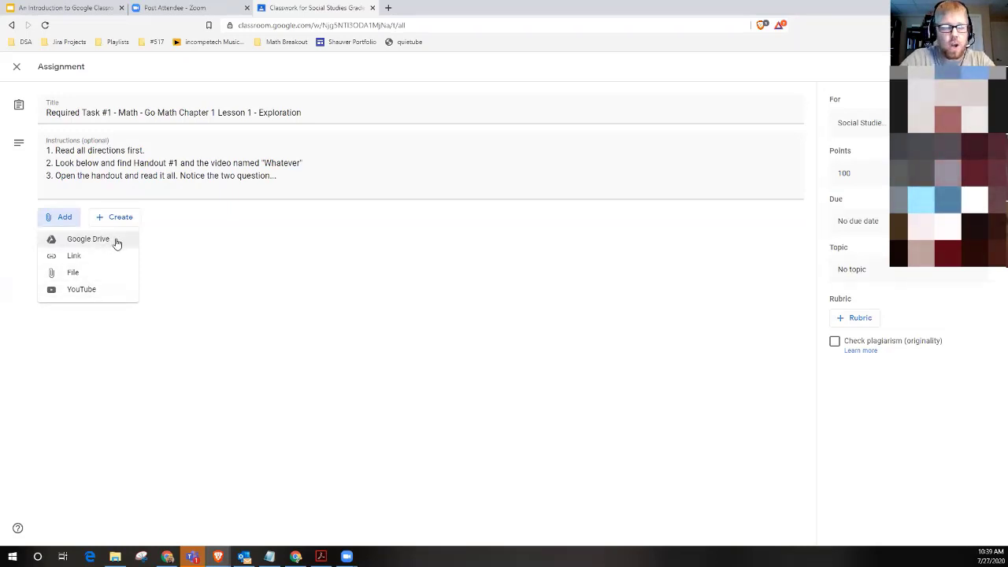
click(116, 242)
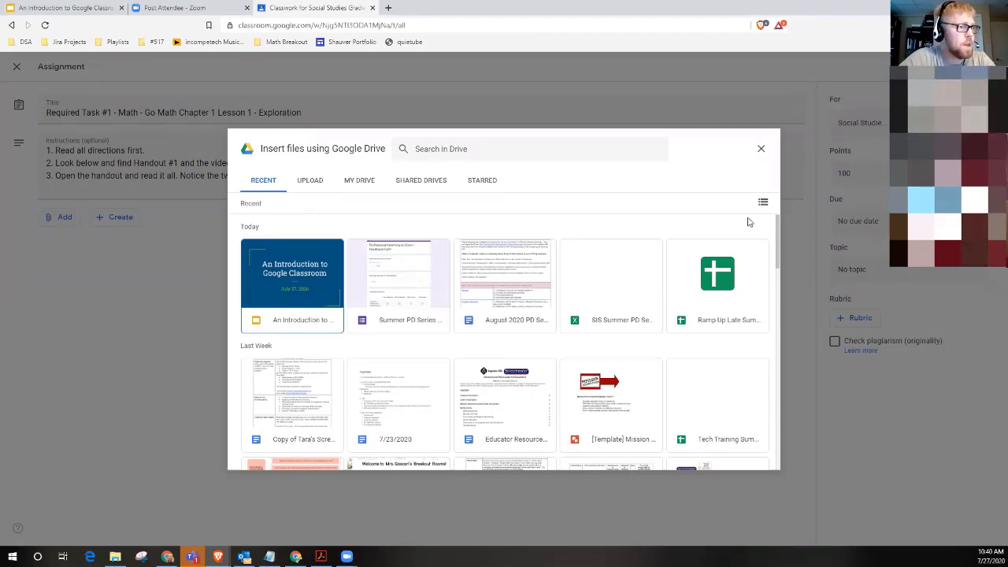
key(Escape)
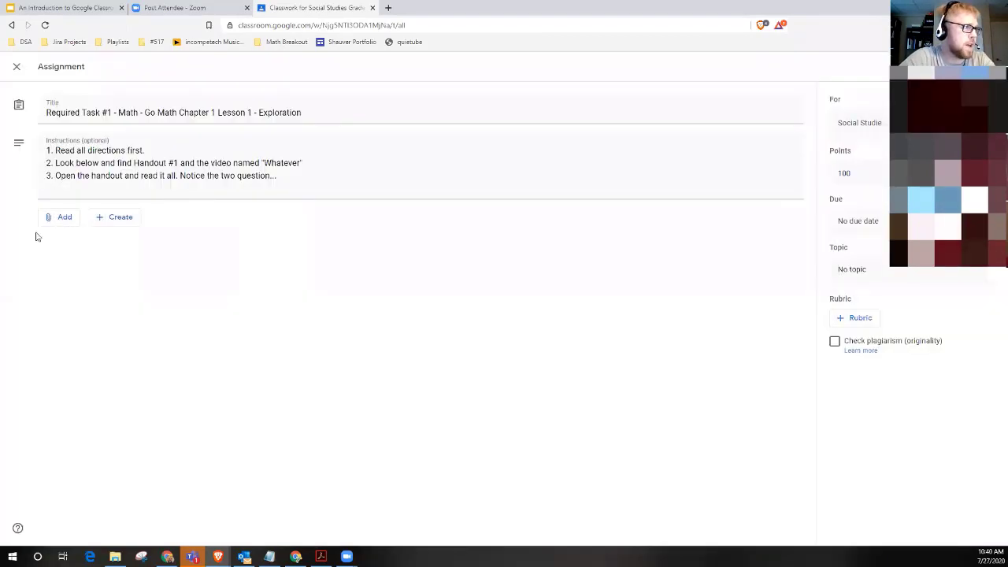
click(59, 217)
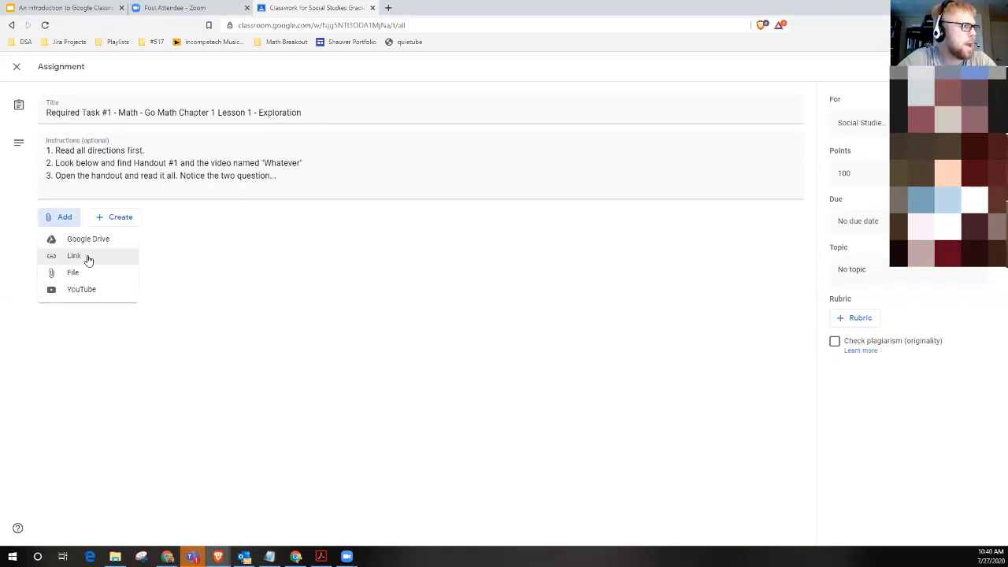
click(113, 292)
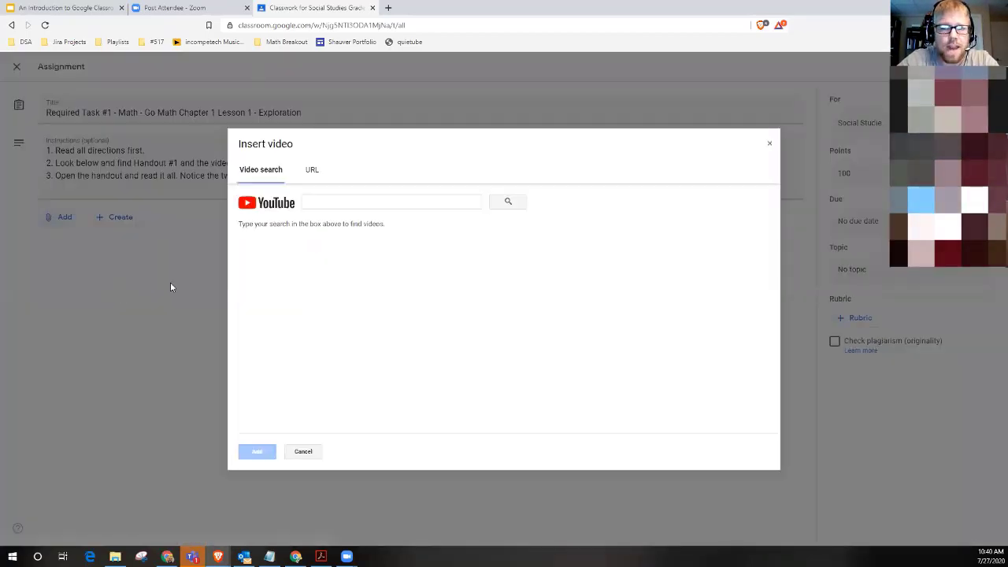
click(329, 200)
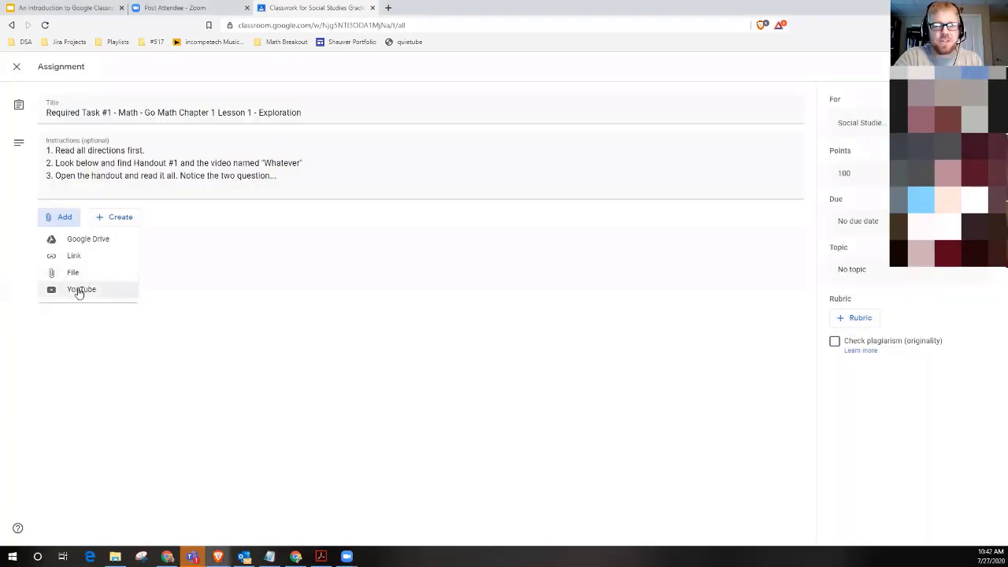
click(79, 290)
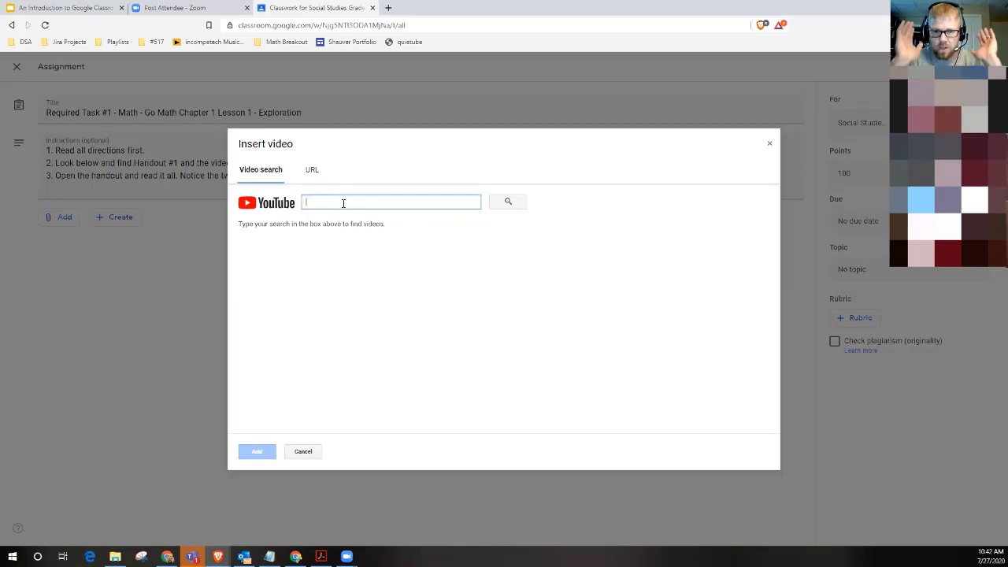
click(304, 451)
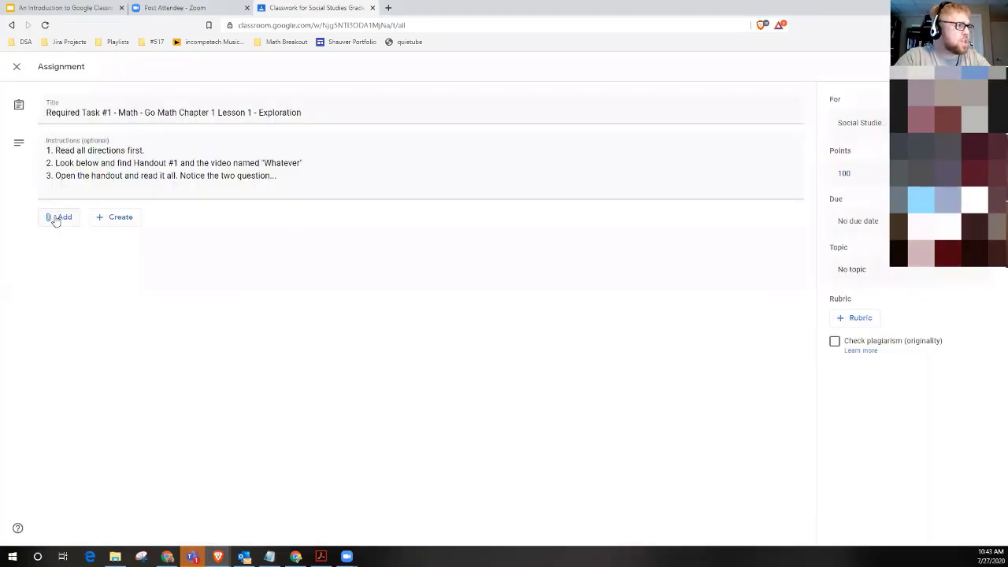
Attach the Google Slides file "An Introduction to Google Classroom" from Google Drive to the assignment
click(55, 218)
click(72, 240)
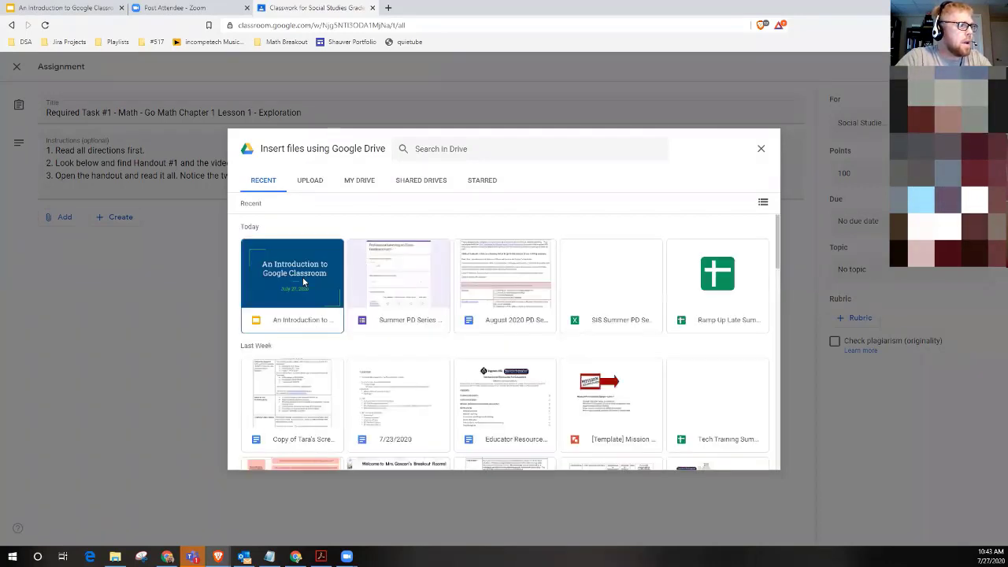
click(299, 286)
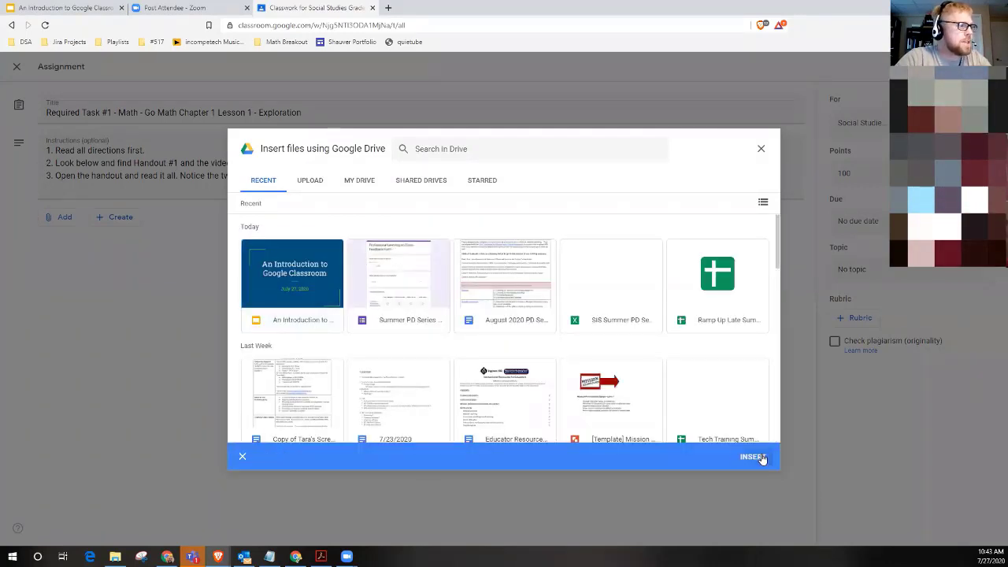
click(760, 459)
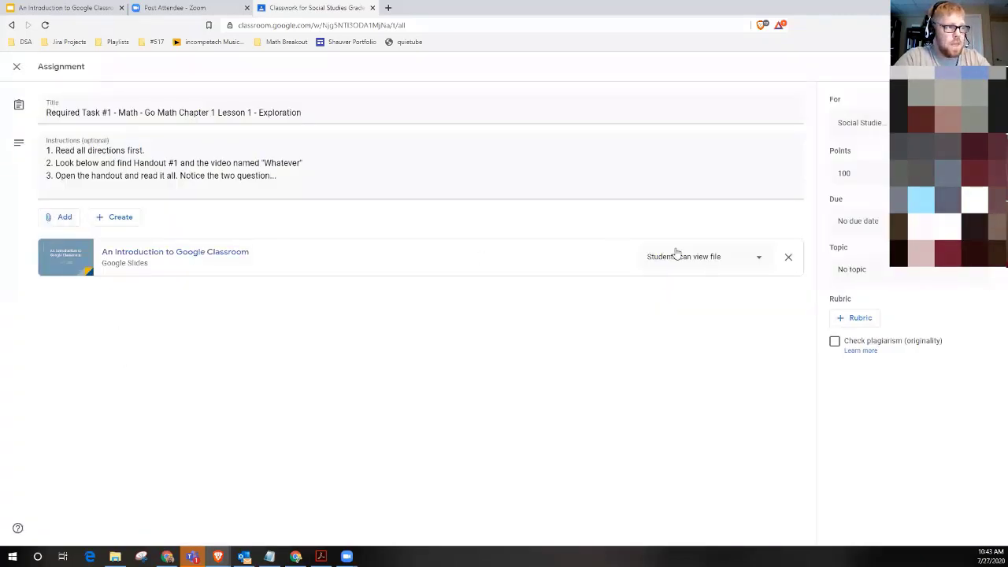
Review the sharing options of the attached slides and choose "Make a copy for each student"
click(756, 265)
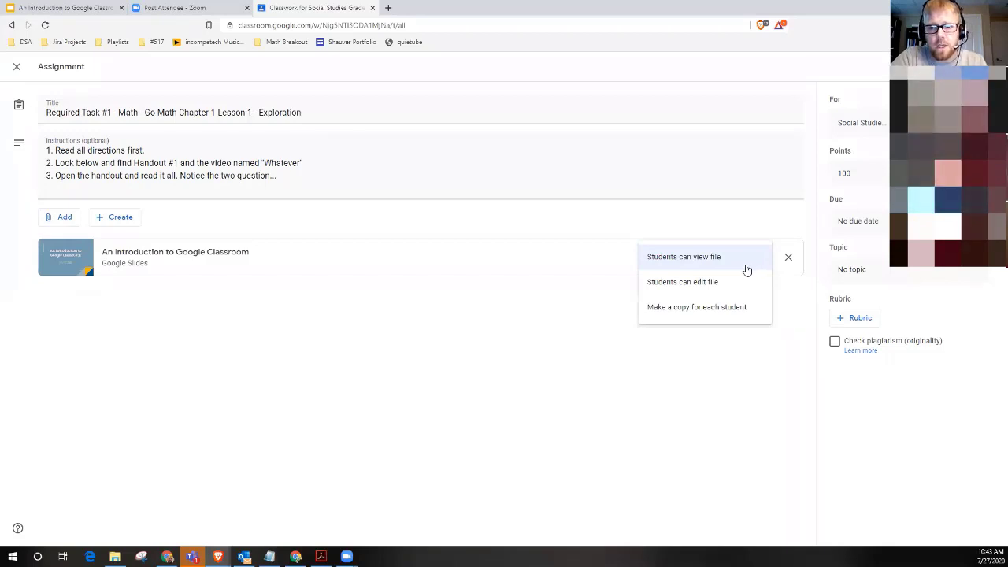
click(549, 378)
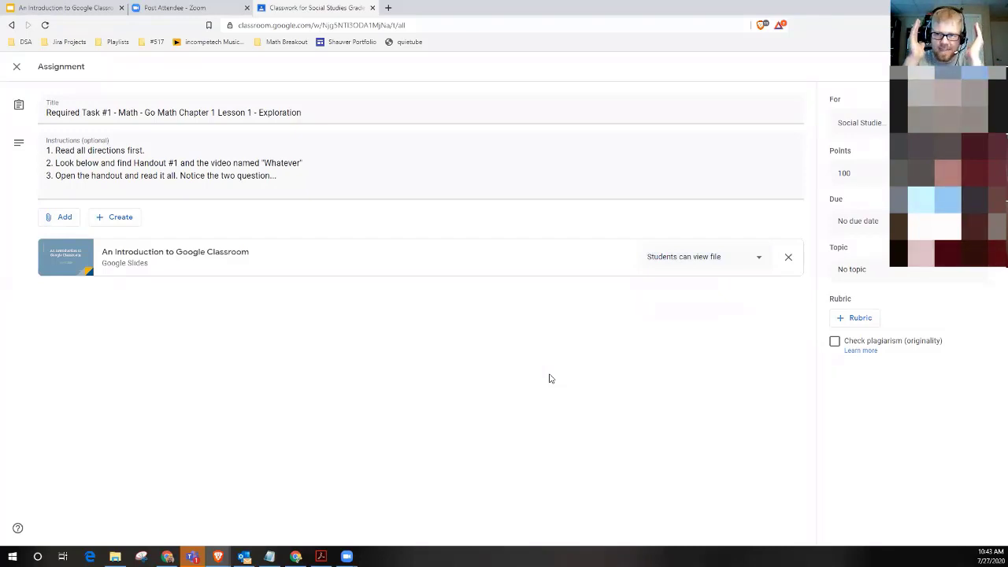
click(753, 260)
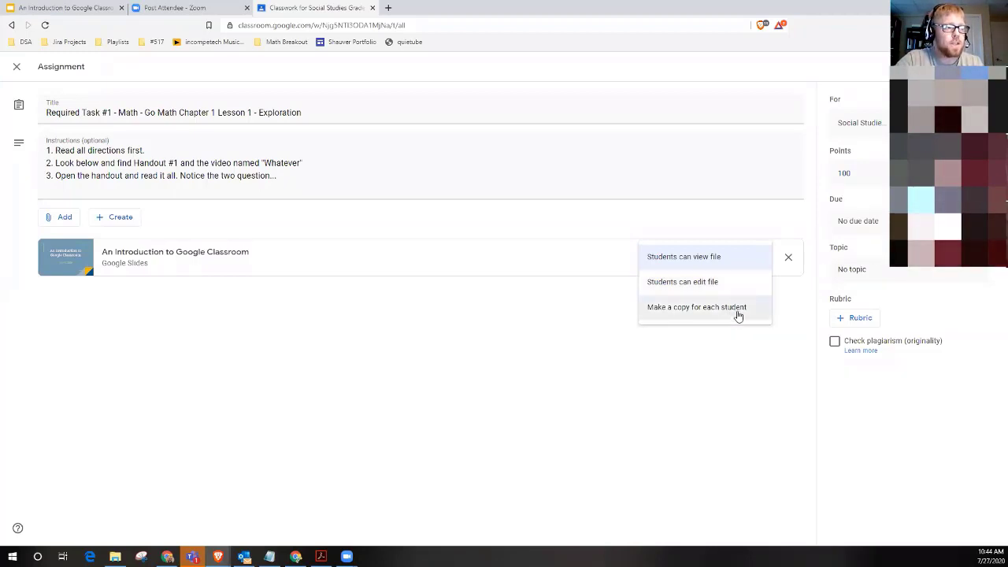
click(692, 308)
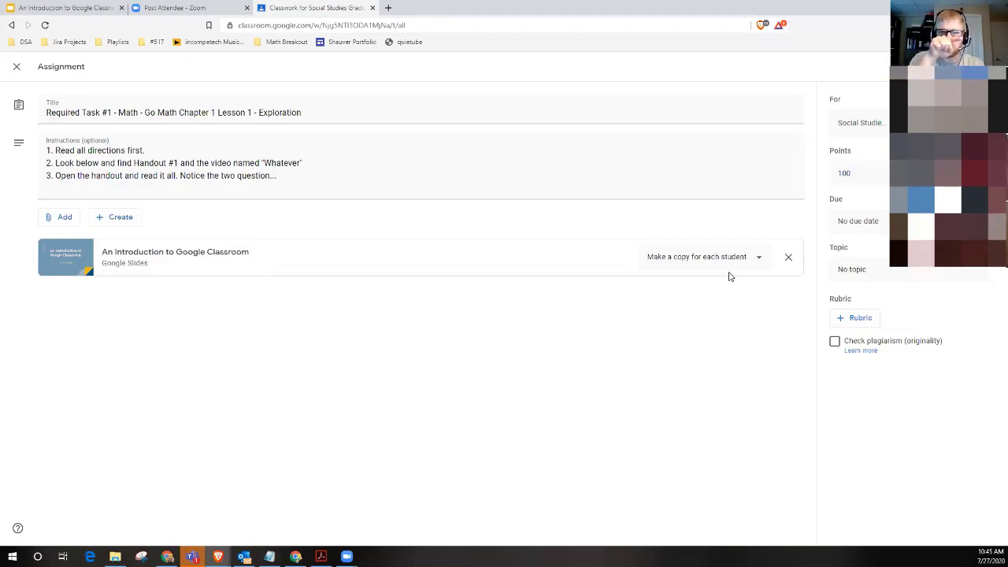
Reread the title and the full instructions of the assignment that has the slides attached
drag(311, 111, 372, 111)
click(371, 112)
click(415, 343)
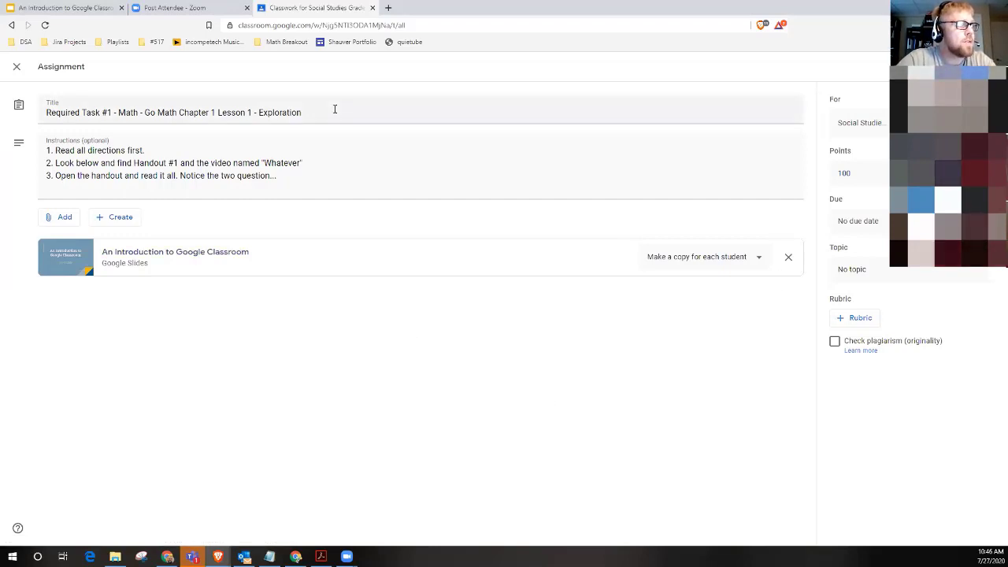
drag(316, 111, 2, 105)
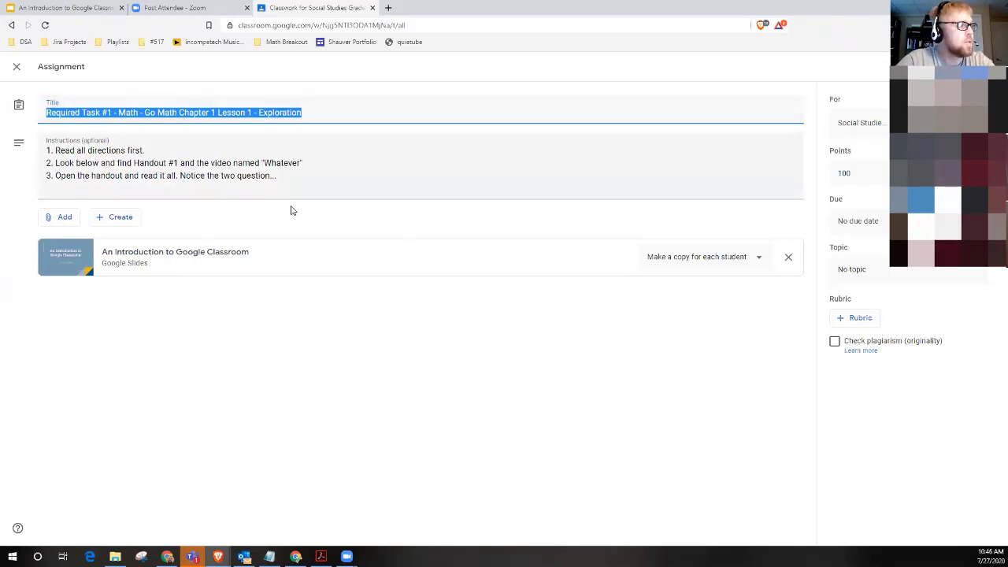
drag(285, 177, 45, 146)
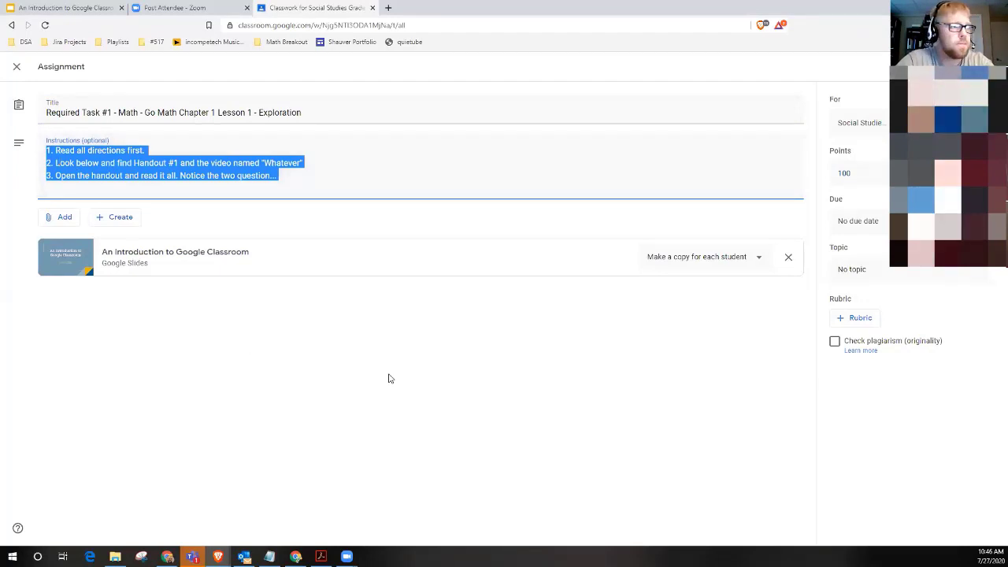
Examine the list of classes that the assignment can be posted to
click(485, 327)
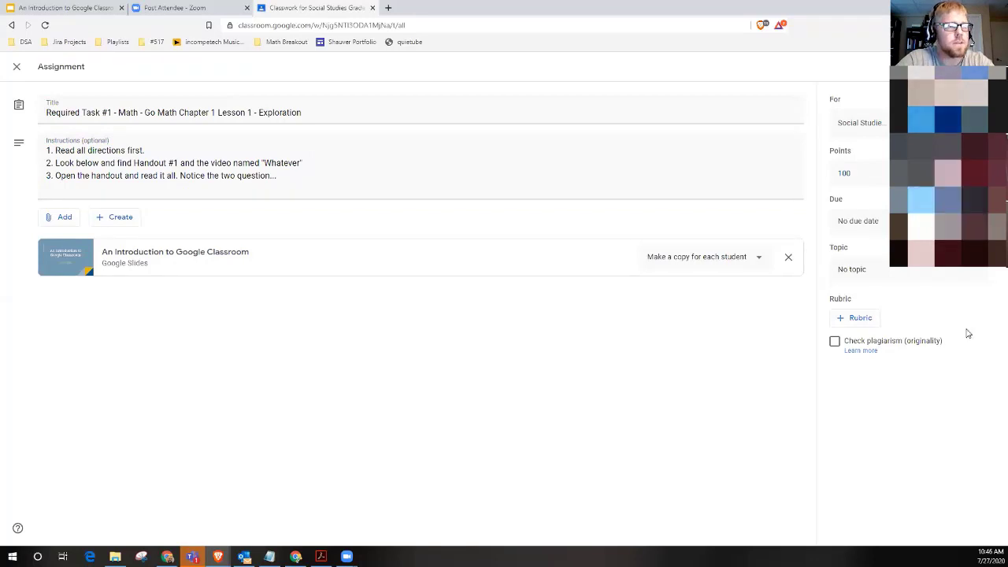
click(870, 128)
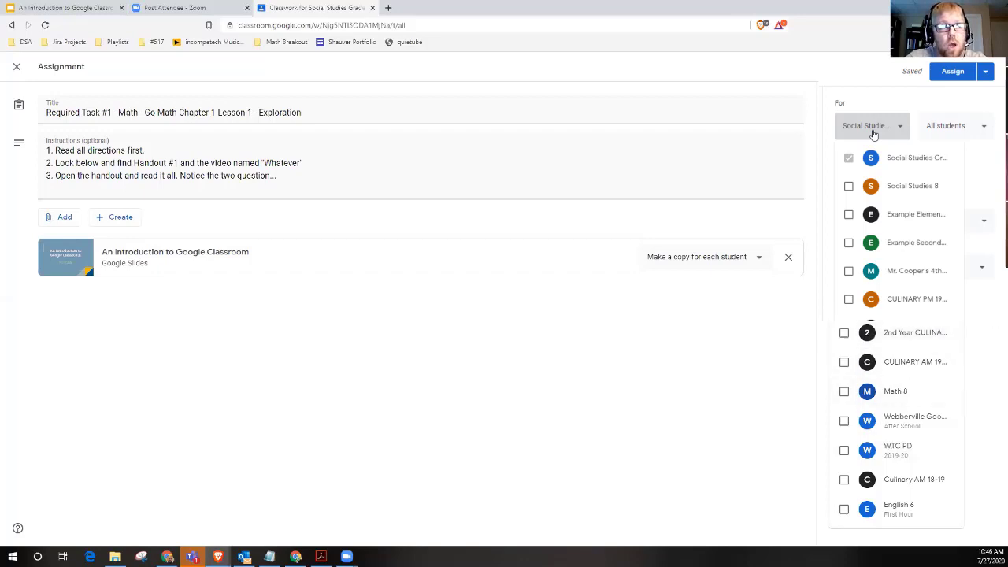
click(873, 134)
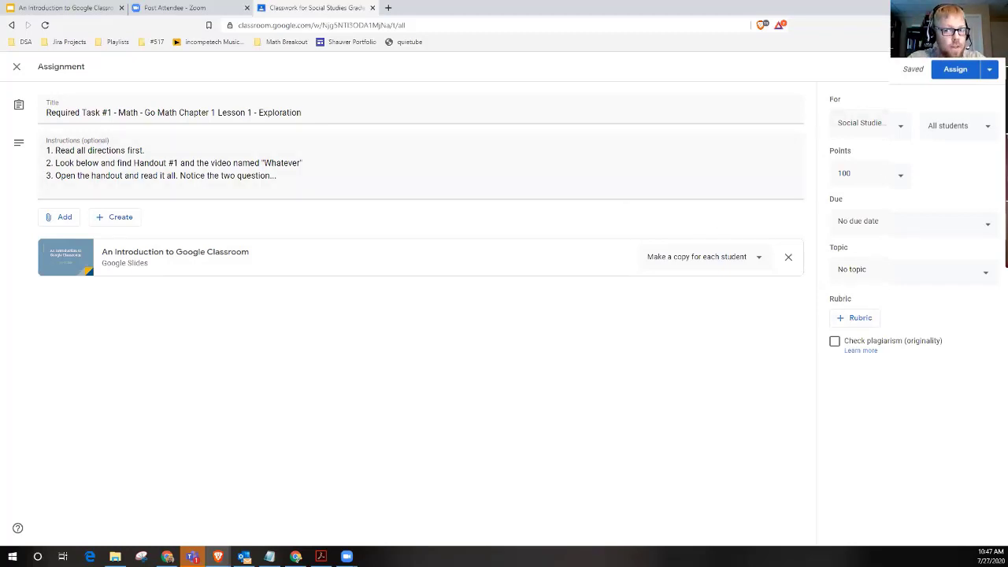
click(872, 128)
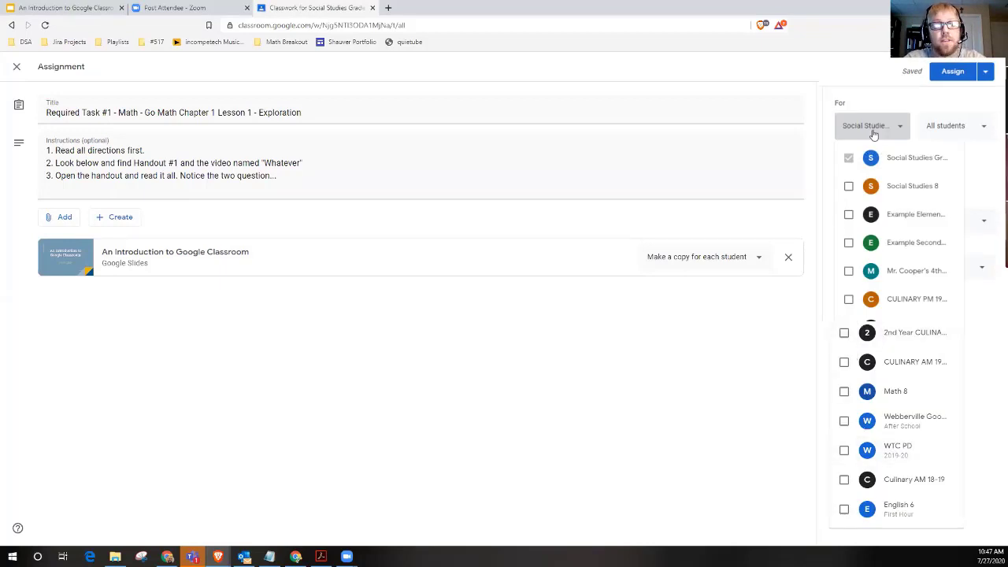
click(730, 377)
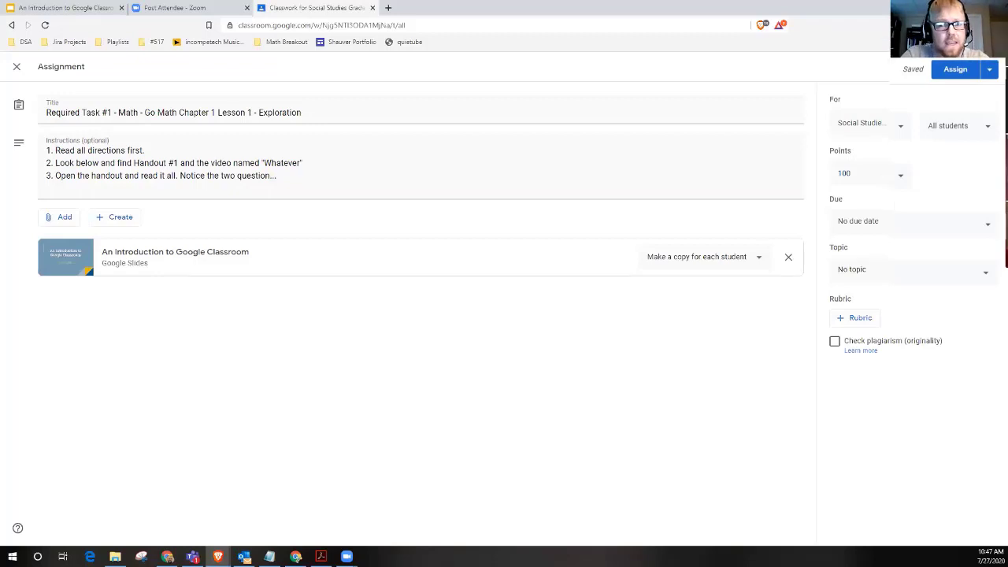
Compare the assignment's student selection with its class selection to review who can receive the work
click(988, 128)
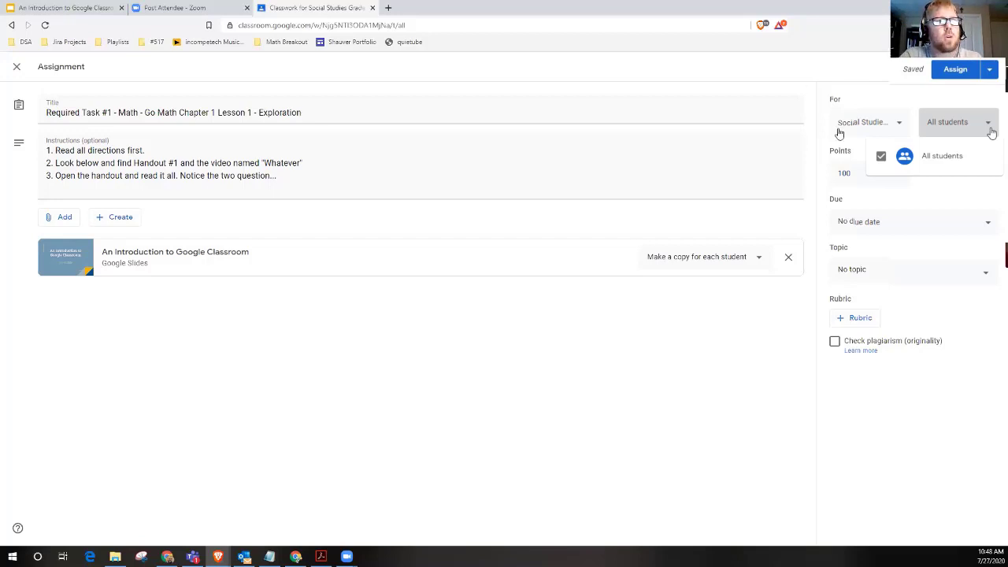
click(872, 132)
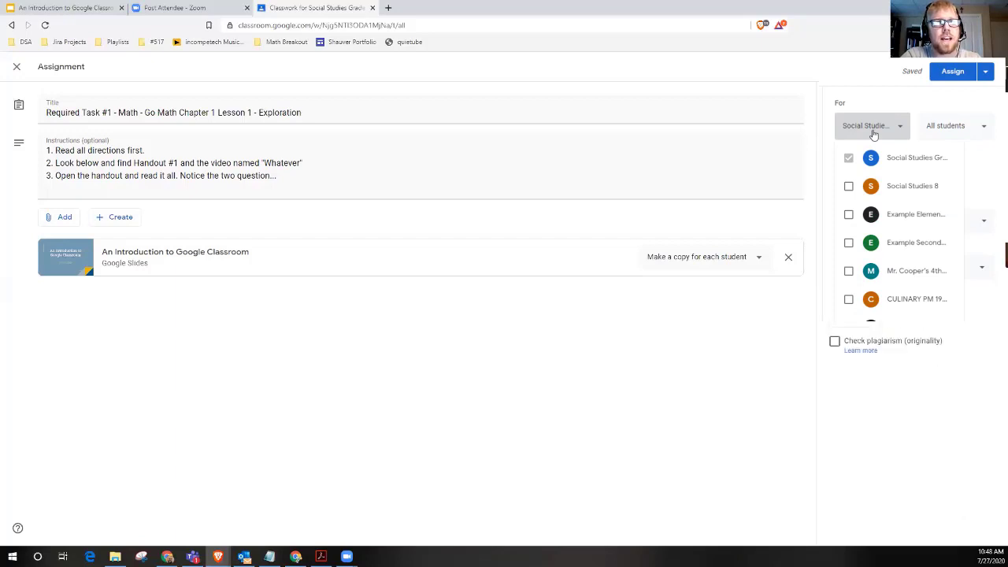
click(989, 128)
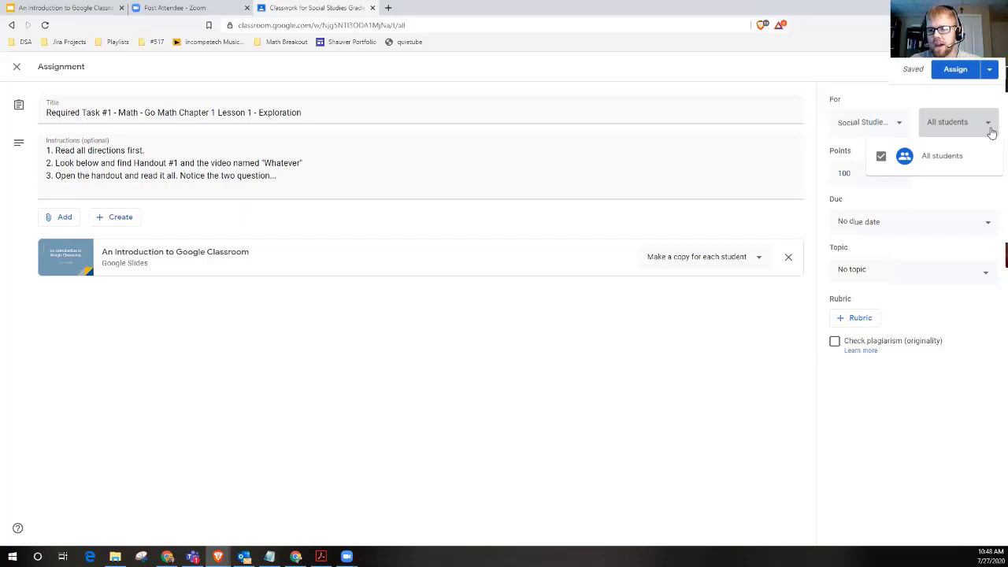
click(991, 133)
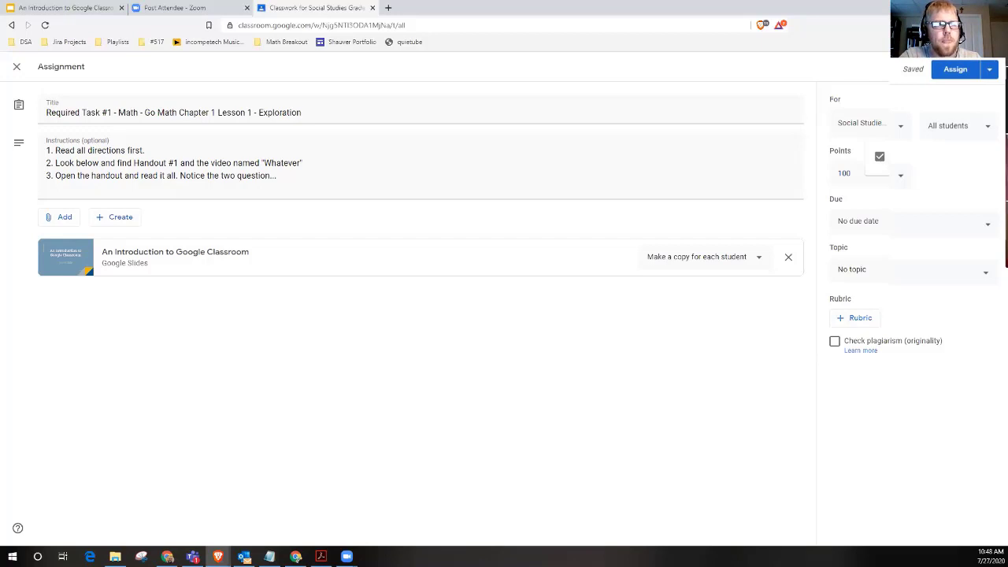
click(882, 123)
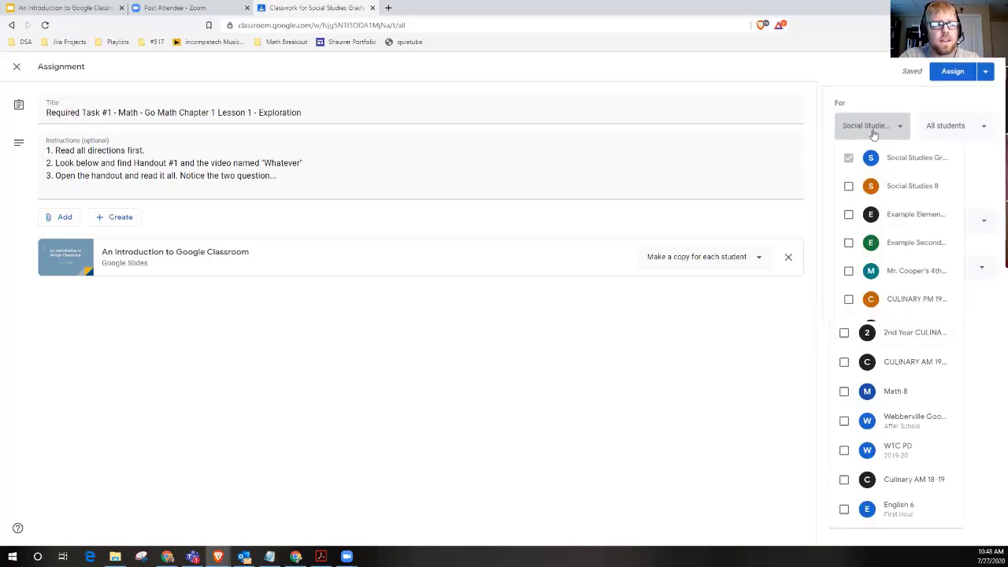
click(873, 130)
click(987, 126)
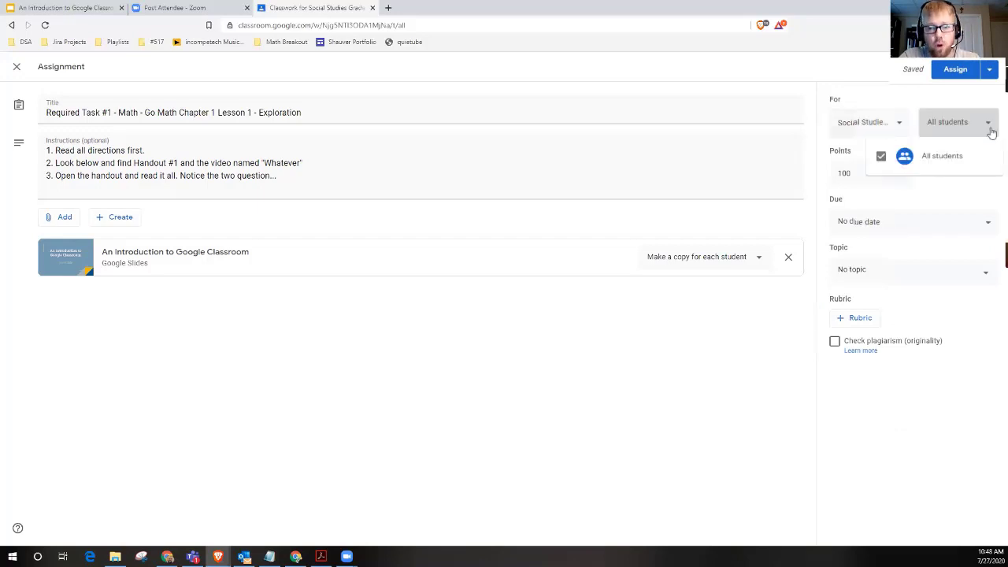
click(887, 127)
click(887, 126)
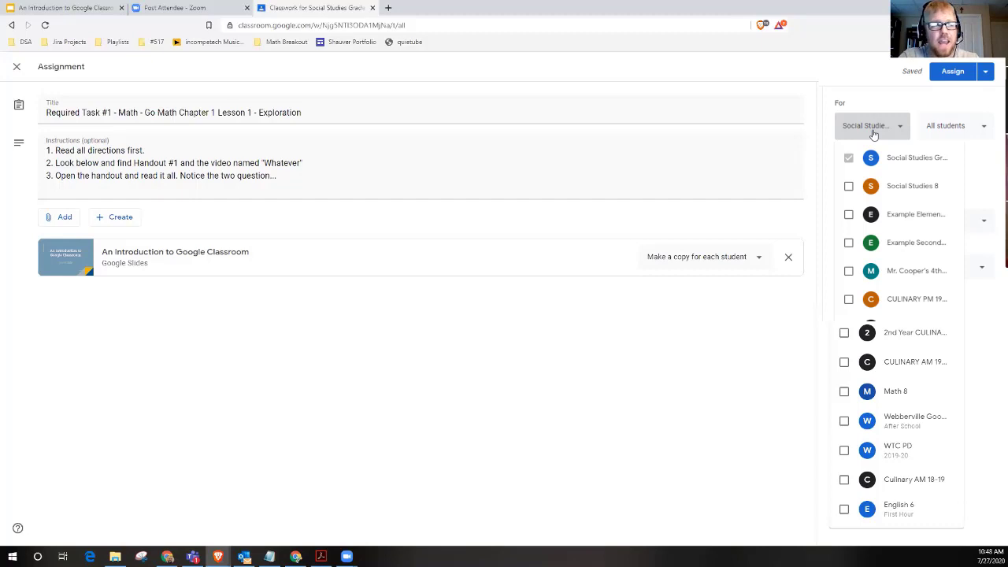
click(987, 126)
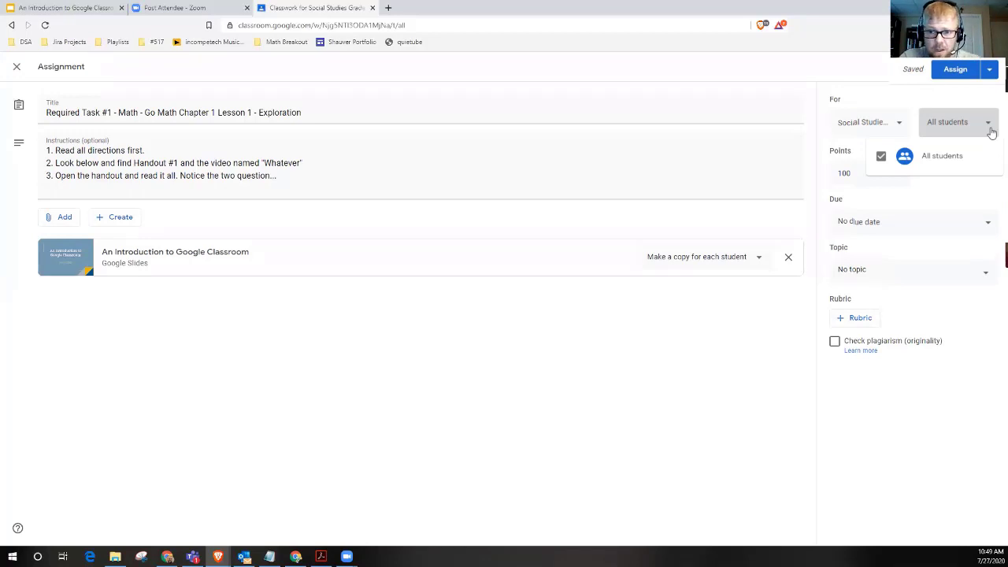
click(991, 133)
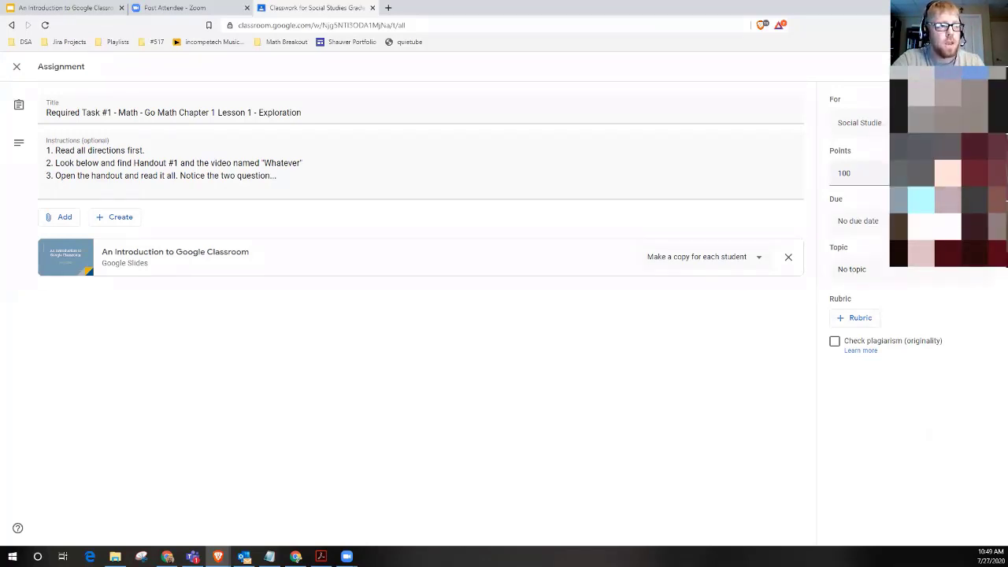
Clear the assignment's point value and set it to Ungraded
click(860, 179)
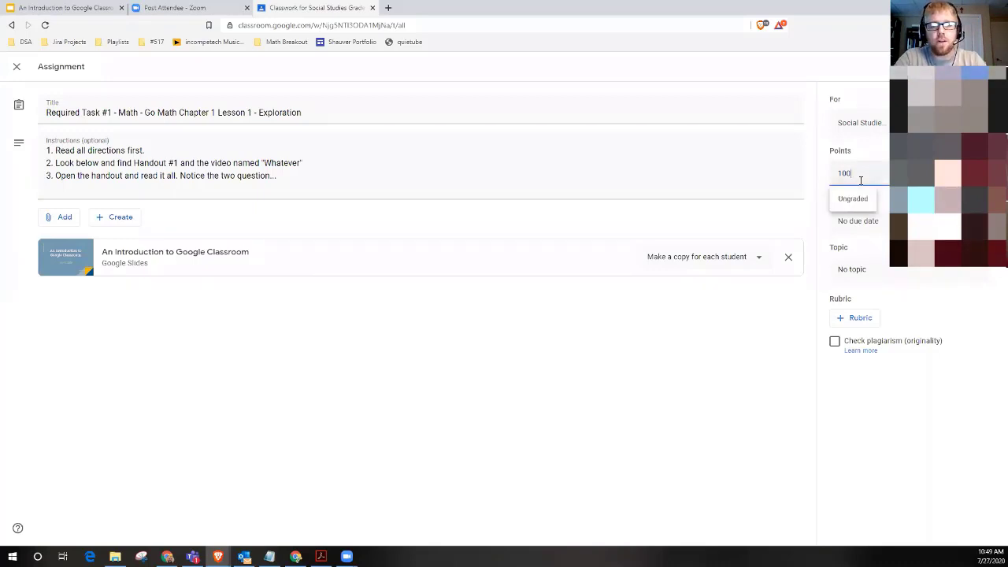
key(BackSpace)
key(BackSpace)
key(BackSpace)
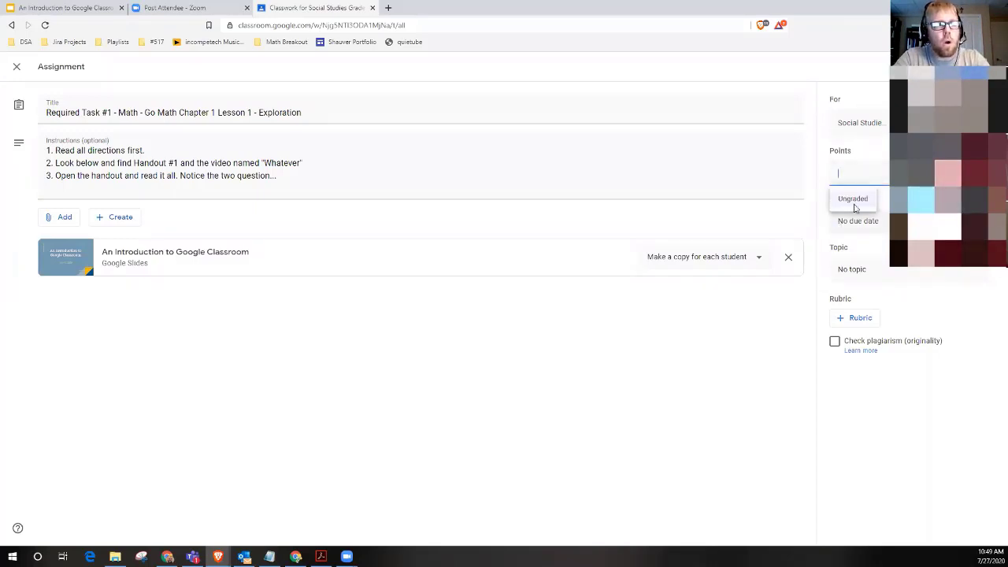
click(852, 199)
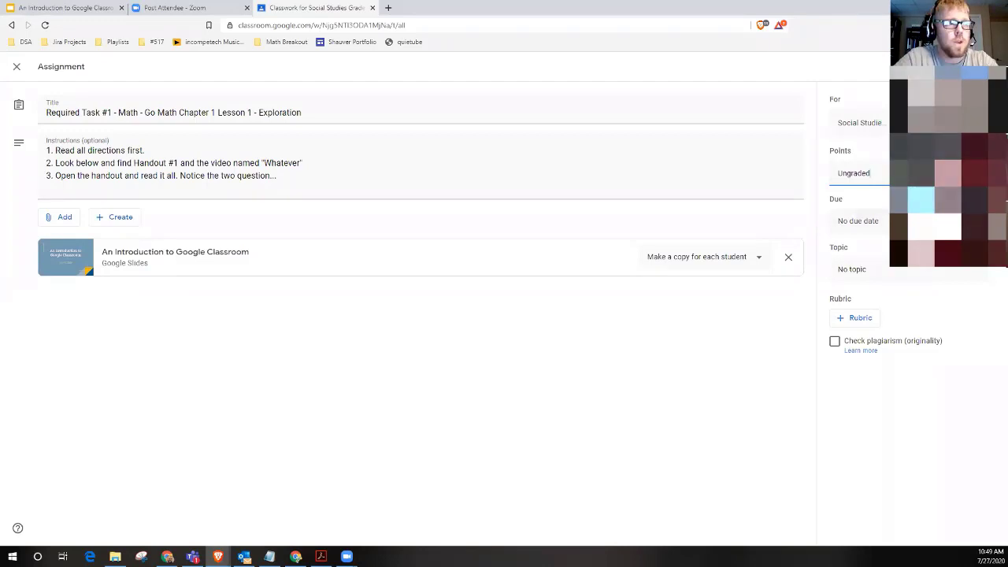
Review the due date option, then file the assignment under the topic "Week 1" and post it to the class
click(858, 222)
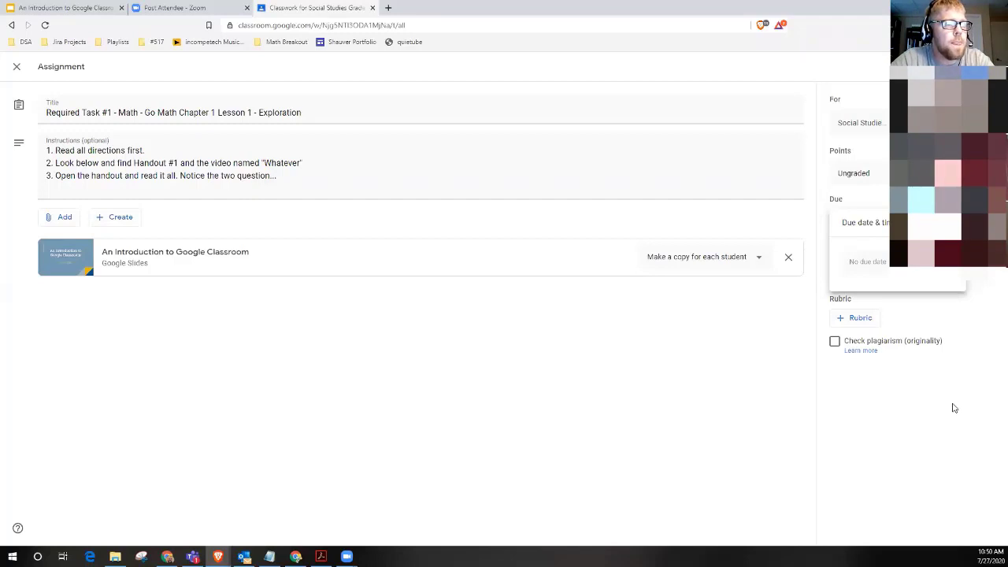
click(897, 286)
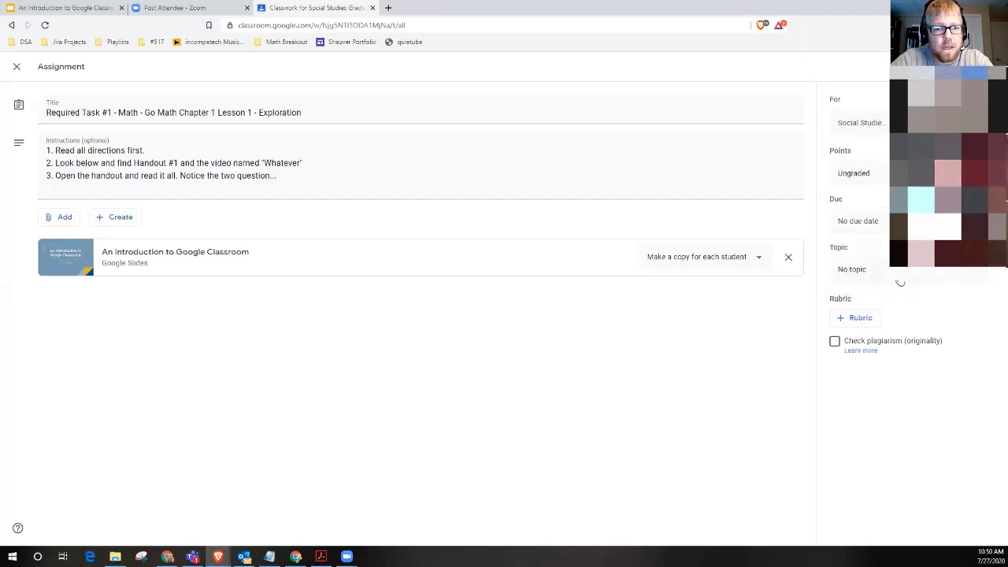
click(900, 280)
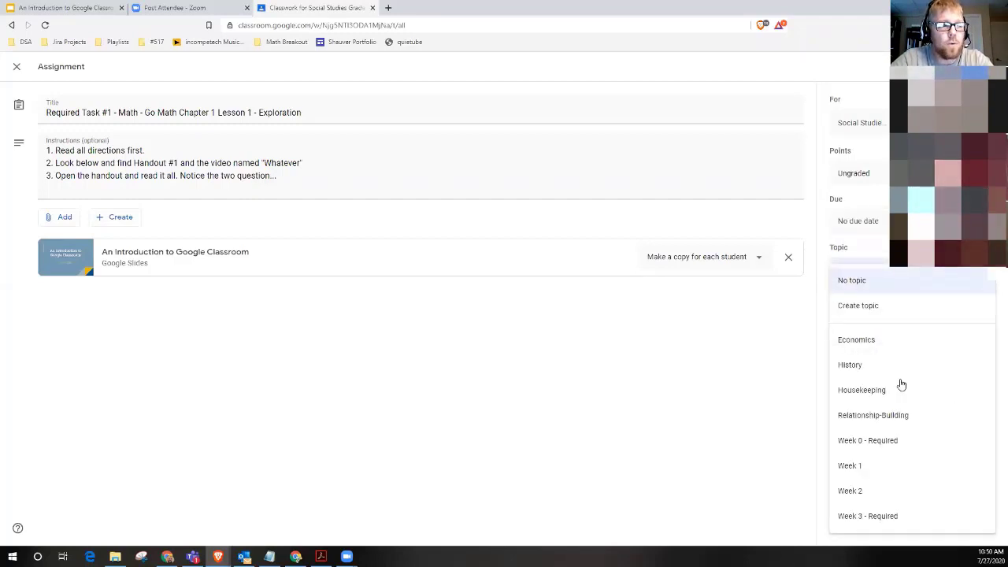
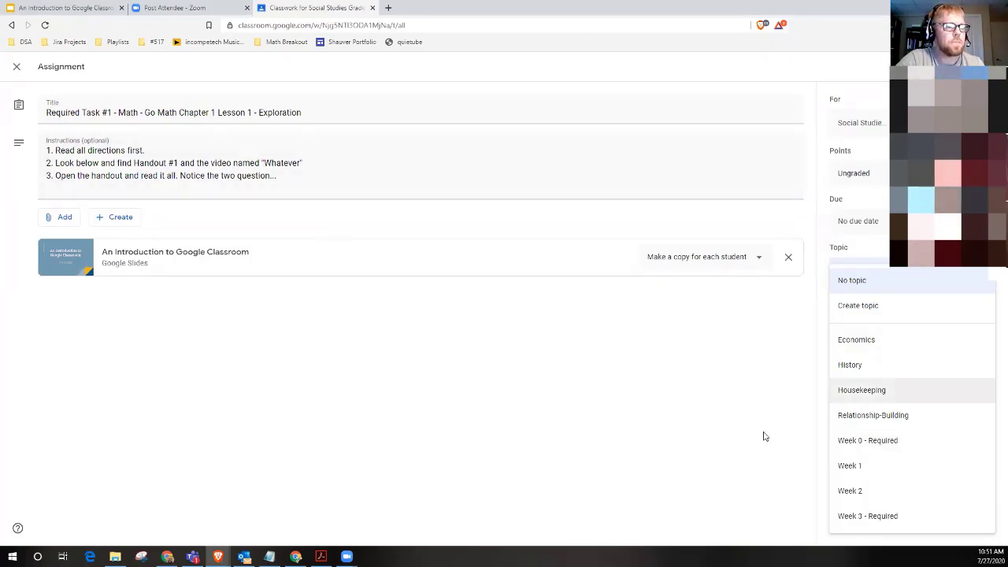
click(822, 402)
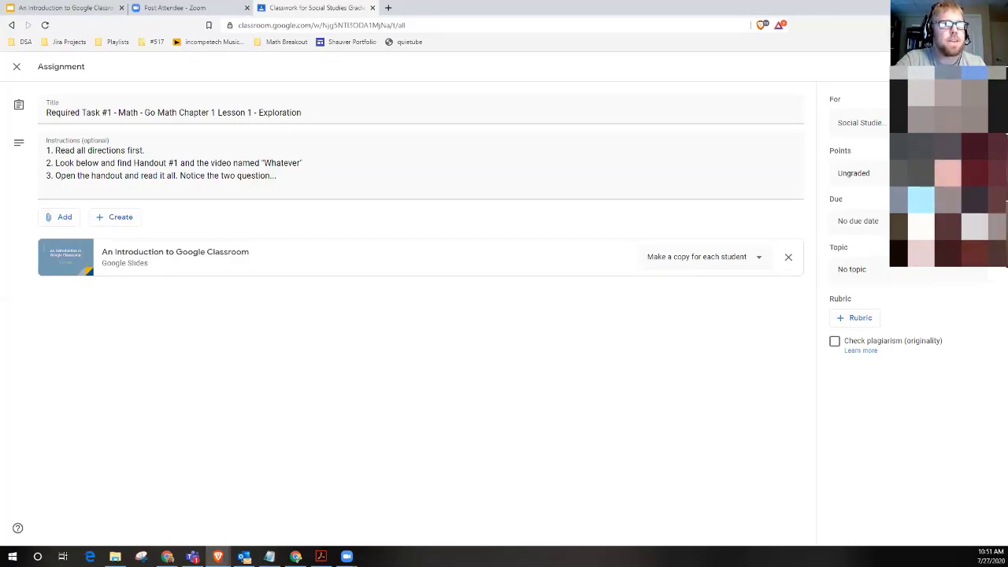
click(858, 268)
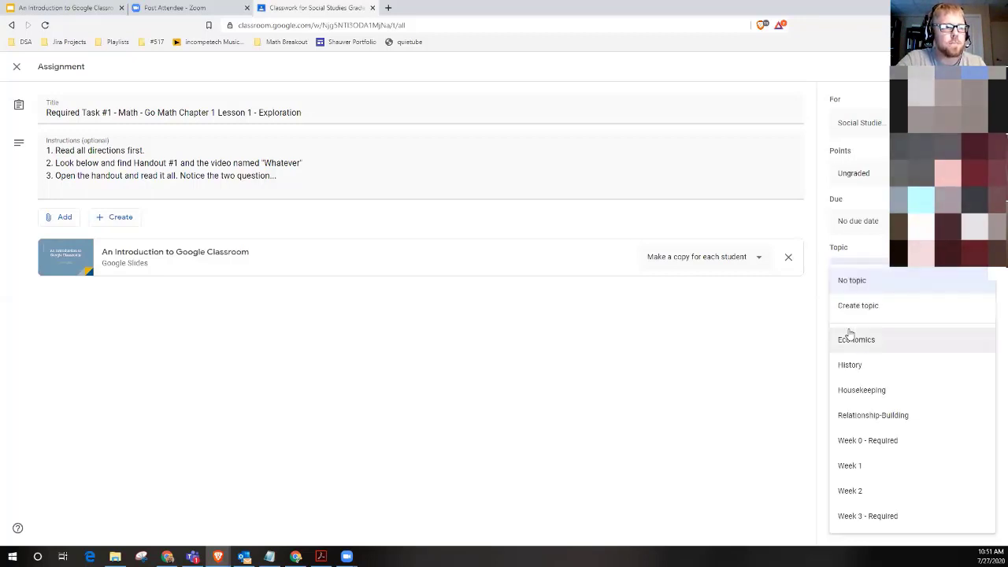
click(859, 468)
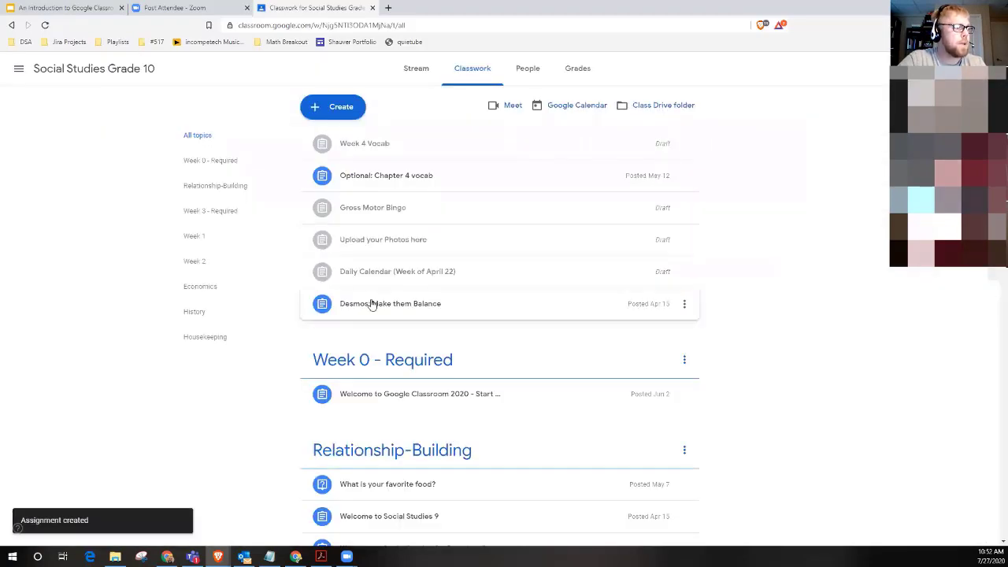
Check where the posted assignment is listed on the Classwork page and in the class stream
scroll(370, 304, down, 6)
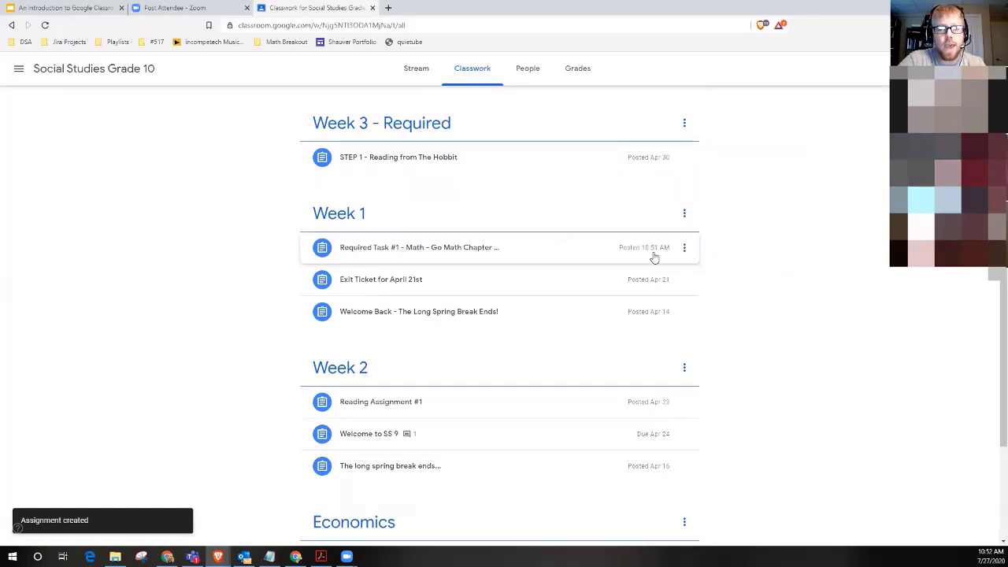
scroll(574, 243, up, 10)
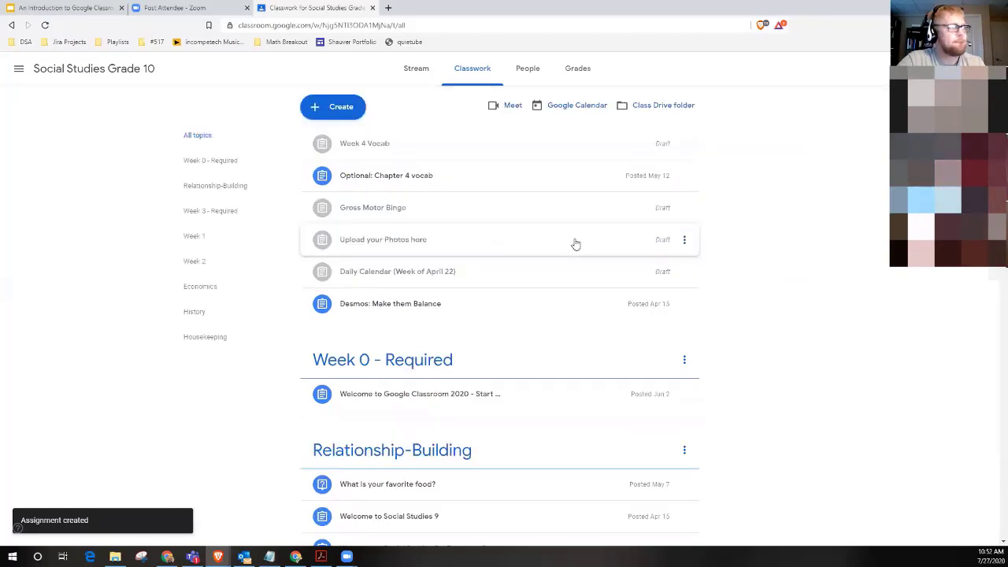
click(413, 71)
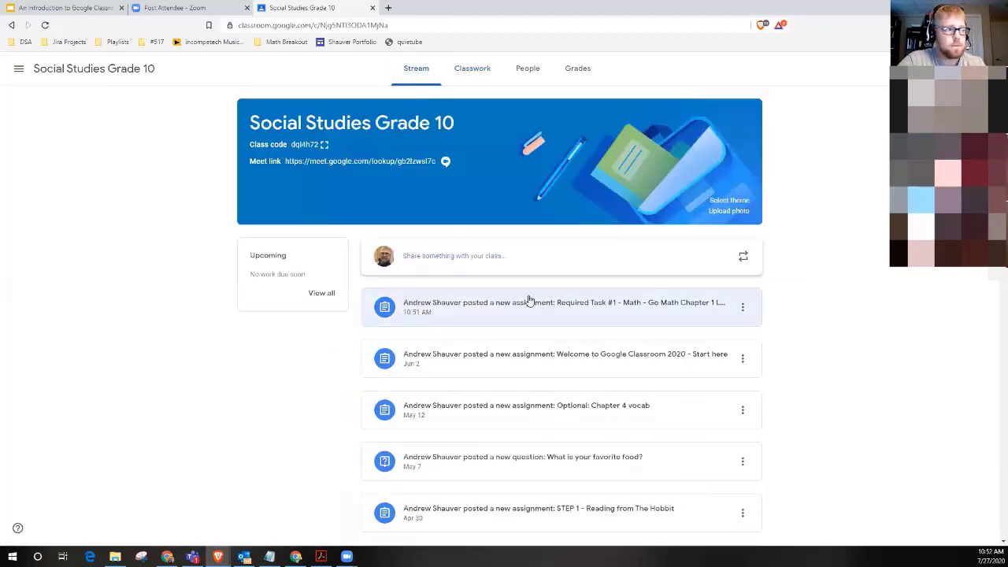
Switch to Google Drive and open the "Required Task #1 - Math" folder in App Specific > Classroom > Social Studies Grade 9
click(388, 8)
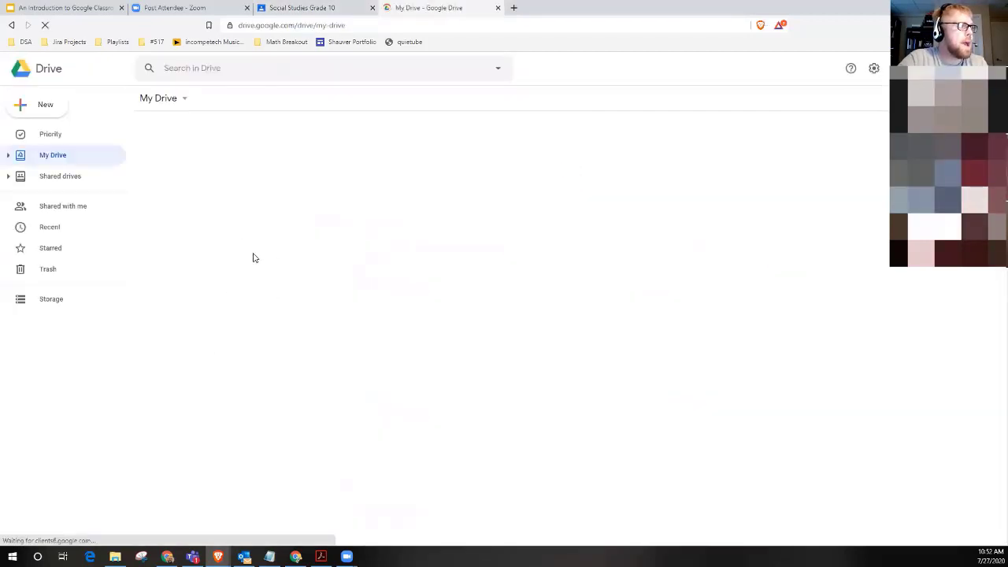
double_click(189, 291)
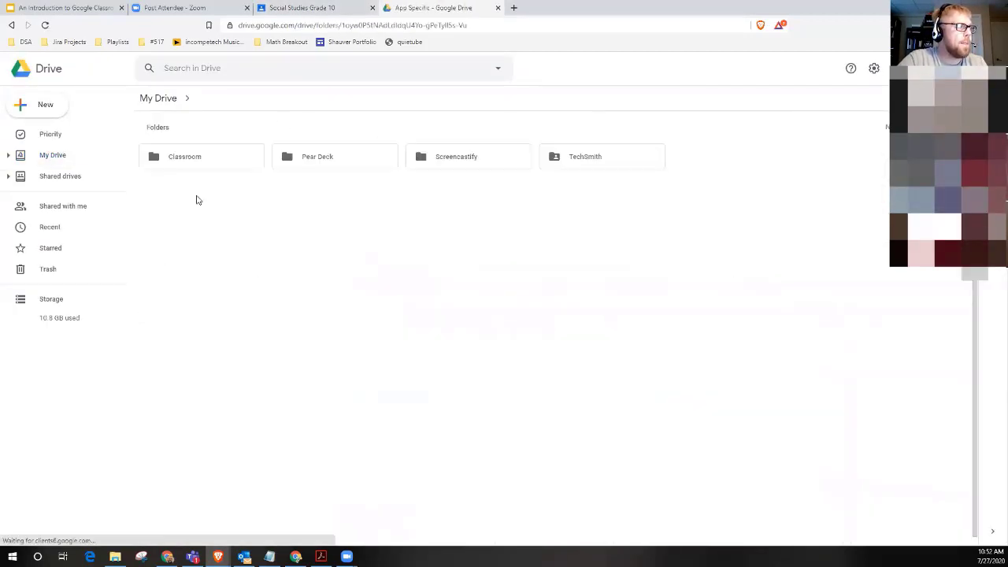
double_click(189, 161)
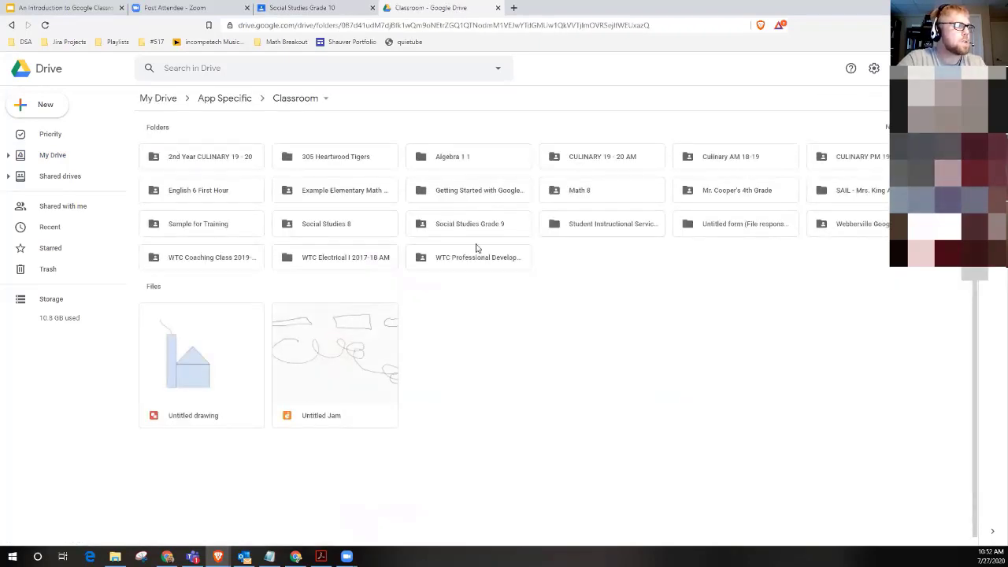
double_click(429, 224)
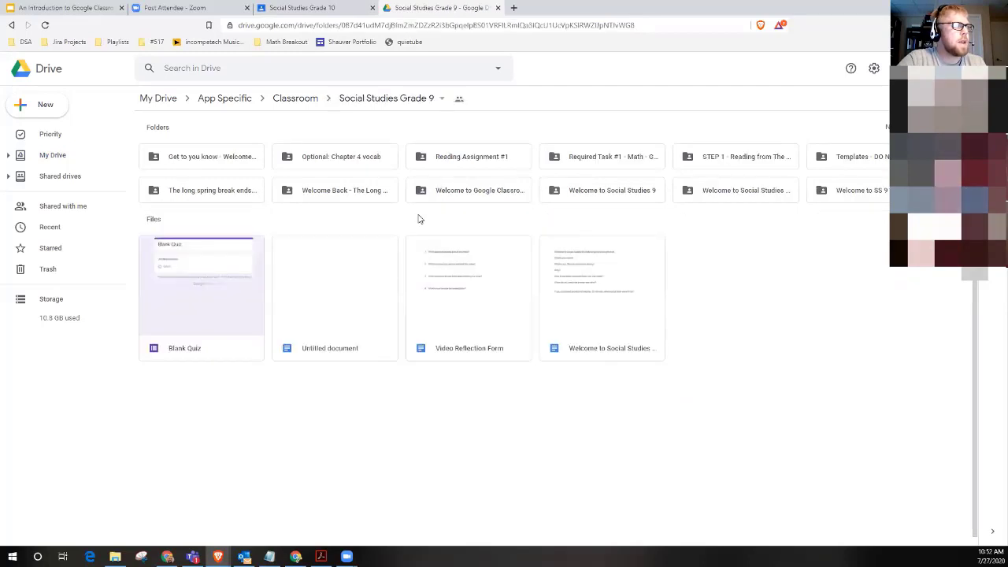
double_click(608, 160)
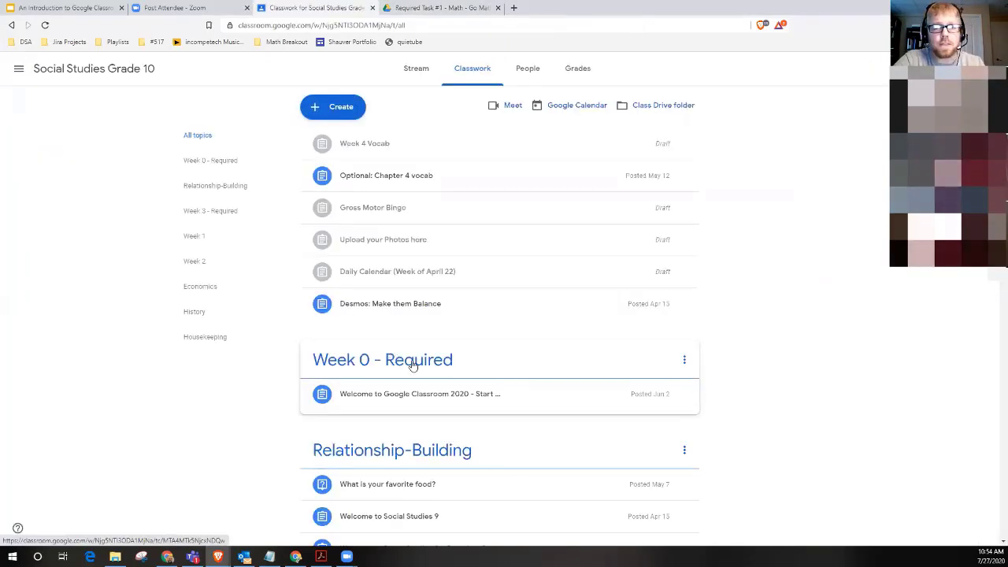
Reorder the Classwork topics so Week 1, Week 2 and Week 3 - Required follow Week 0 - Required, ahead of Relationship-Building
mouse_move(413, 365)
mouse_down()
mouse_move(420, 237)
mouse_move(414, 354)
mouse_up()
drag(365, 418, 396, 166)
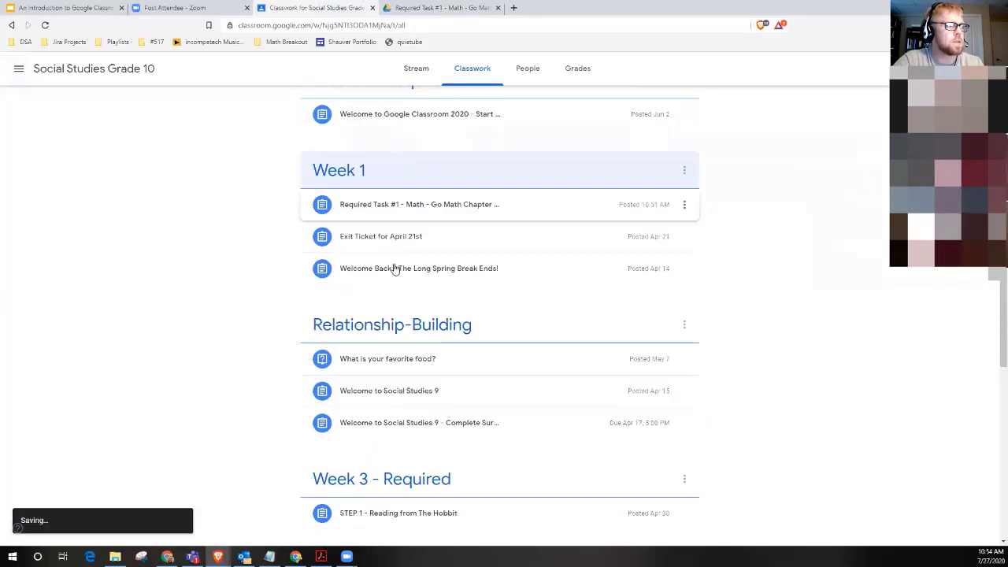
scroll(391, 315, down, 1)
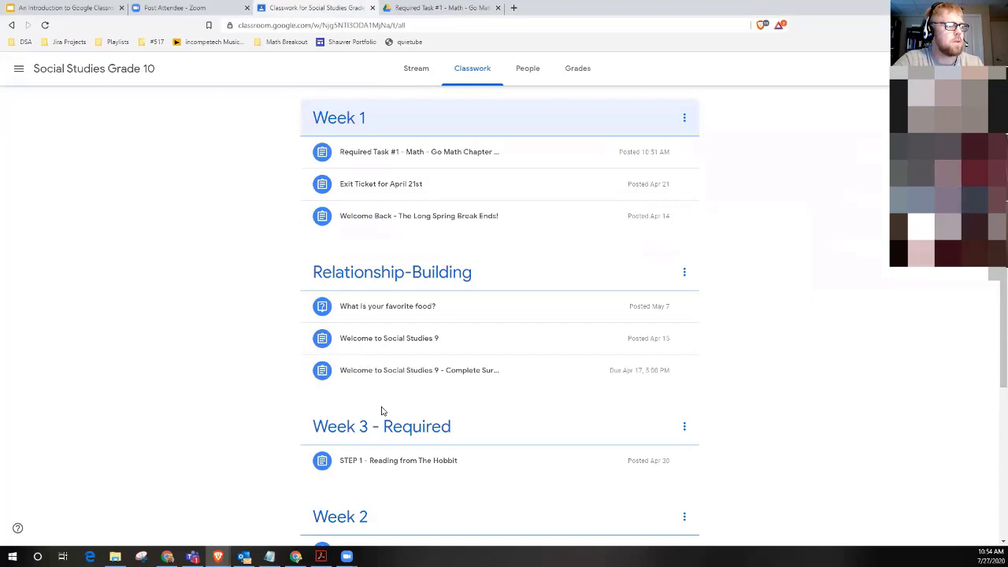
drag(356, 516, 378, 267)
scroll(372, 441, down, 1)
drag(374, 493, 383, 319)
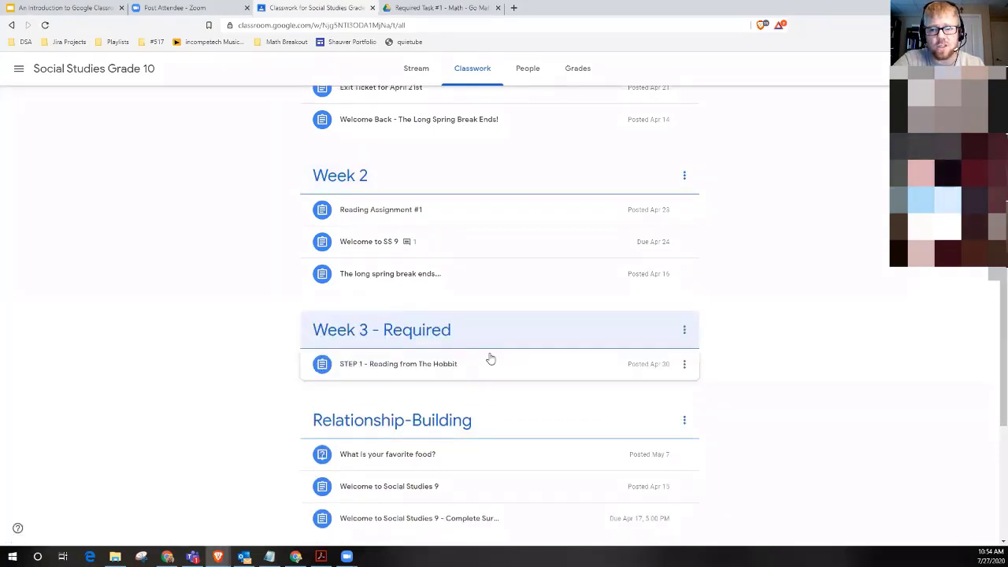
Return to the list of all classes and open the Social Studies 8 class
click(416, 69)
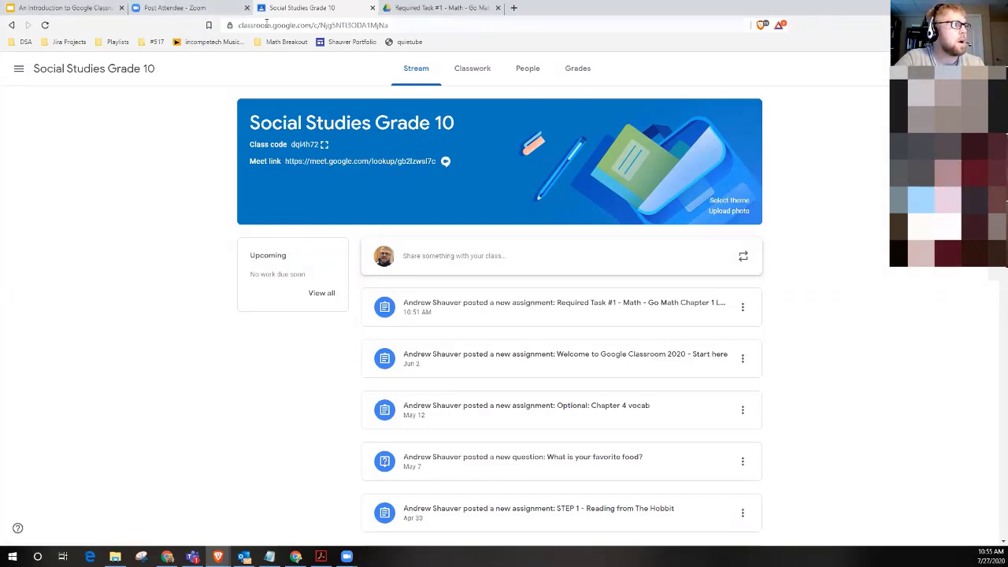
drag(415, 27, 312, 37)
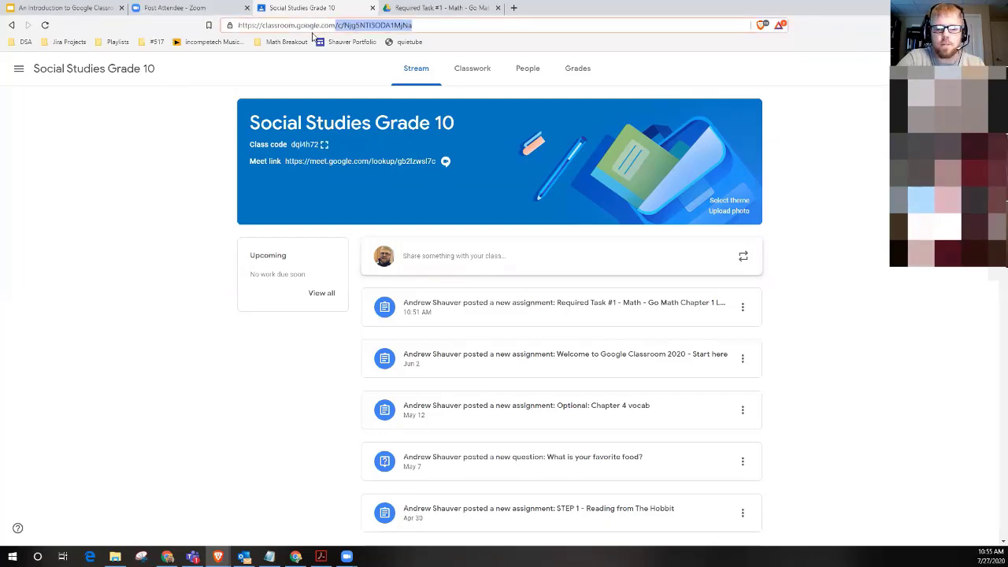
key(BackSpace)
key(Return)
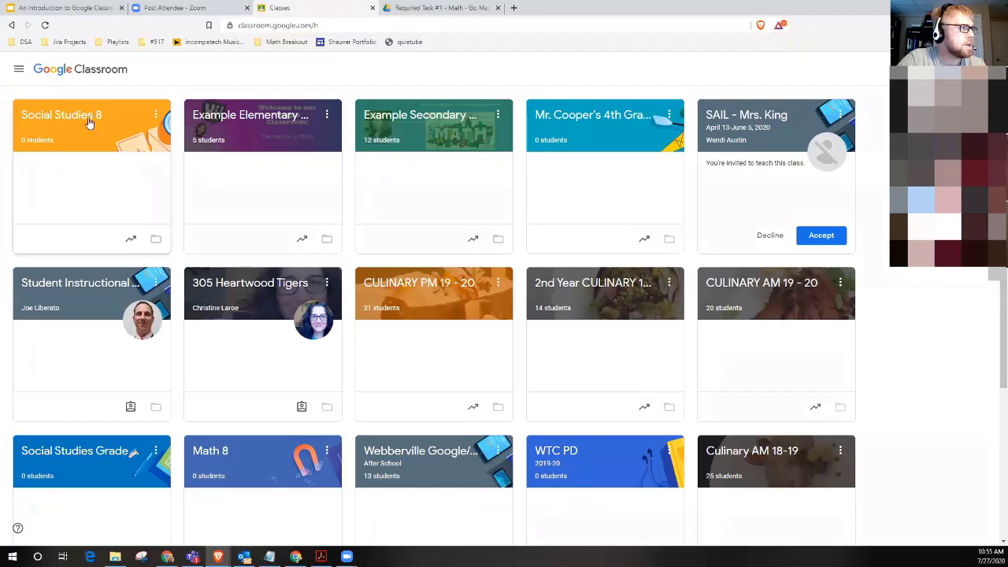
click(90, 123)
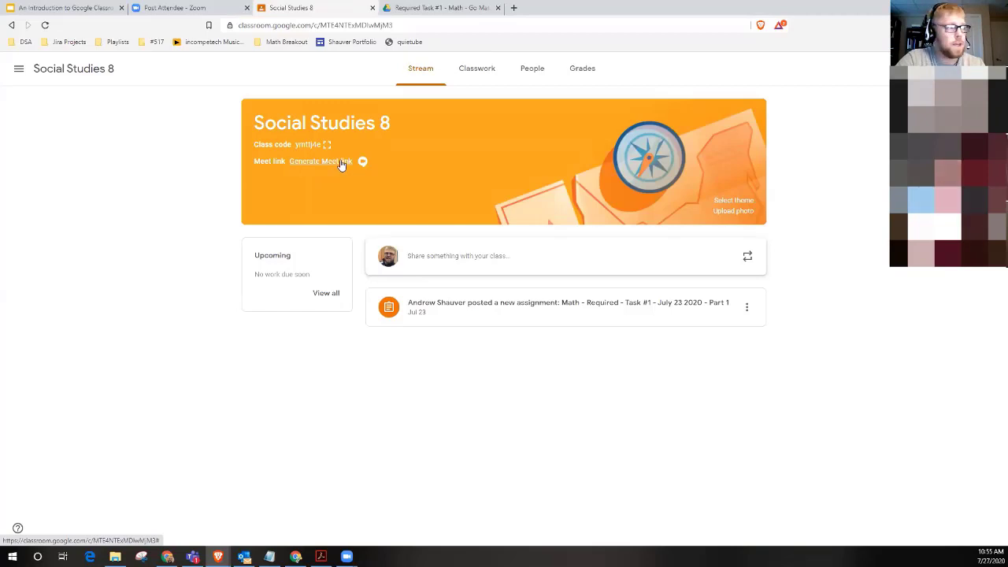
Generate a Meet link for Social Studies 8 and save it
click(341, 162)
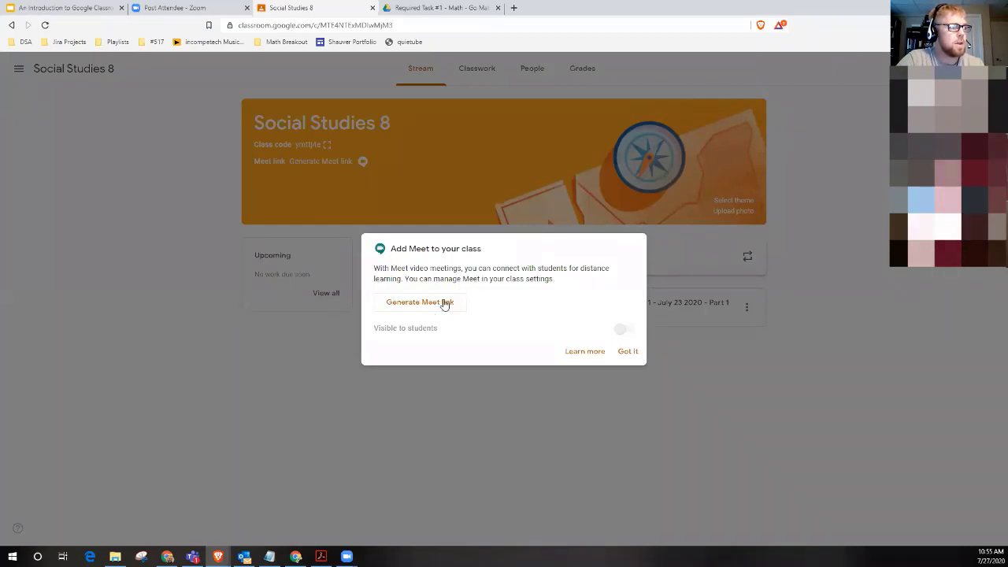
click(443, 303)
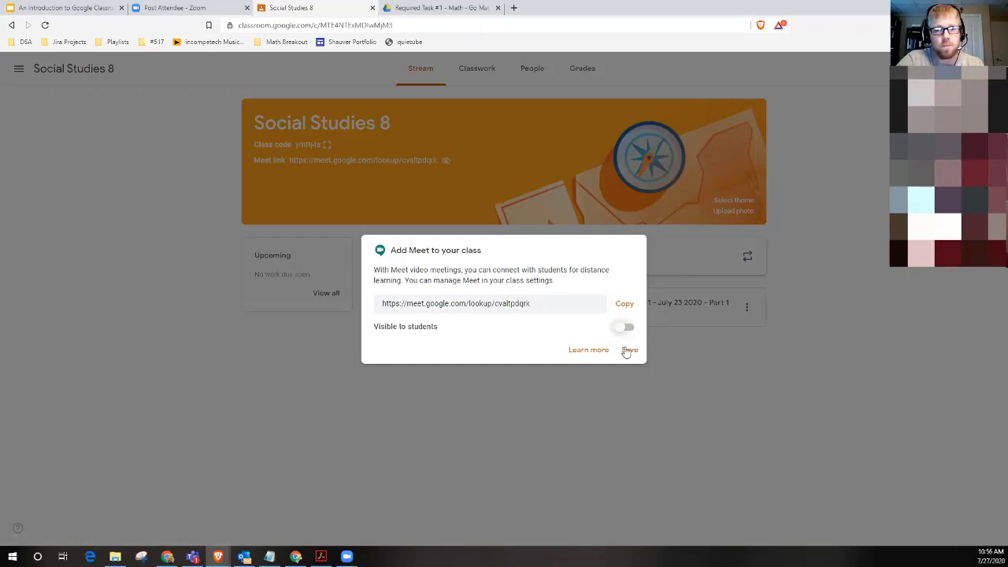
click(627, 350)
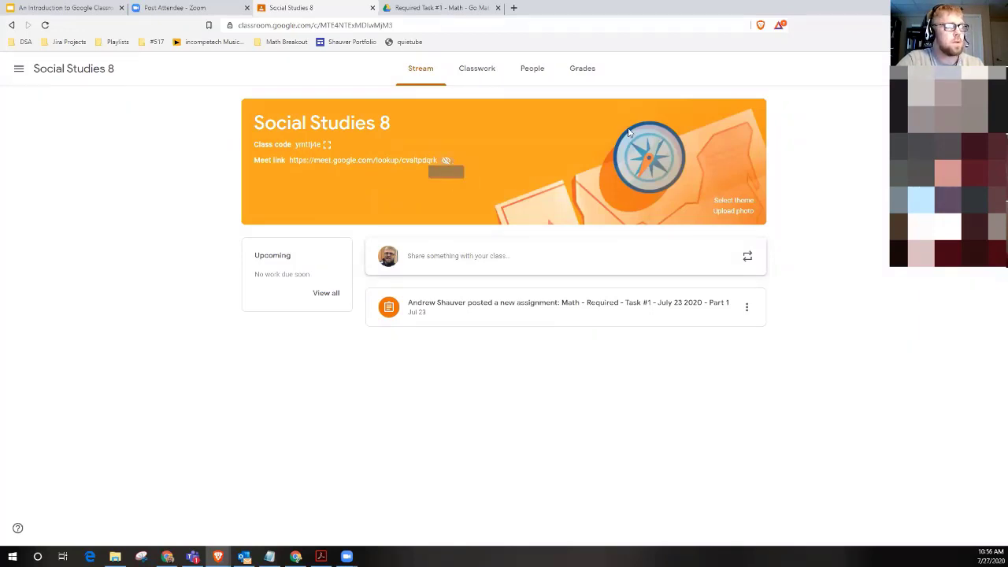
Open the class settings of Social Studies 8 and reset its Meet link
click(937, 69)
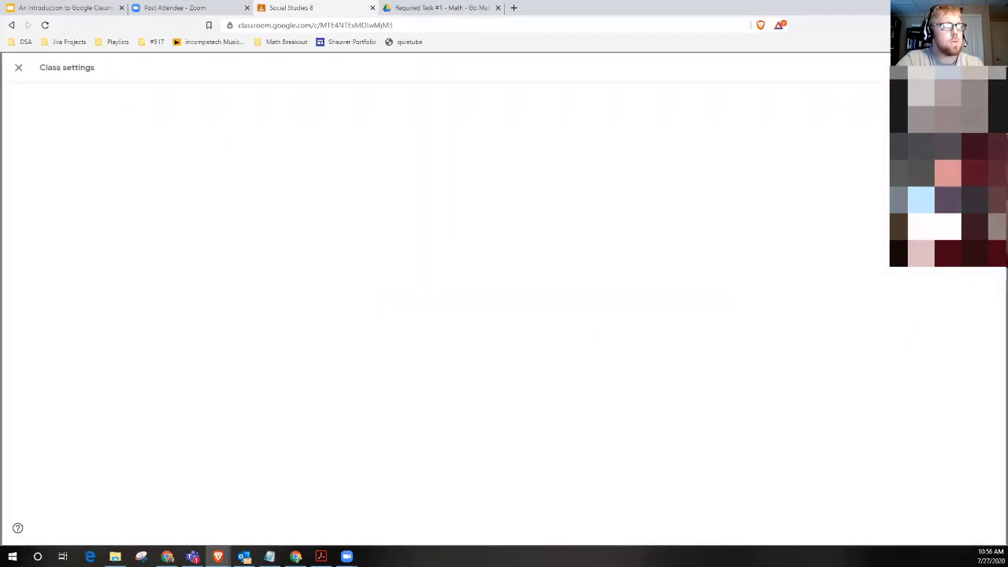
click(16, 67)
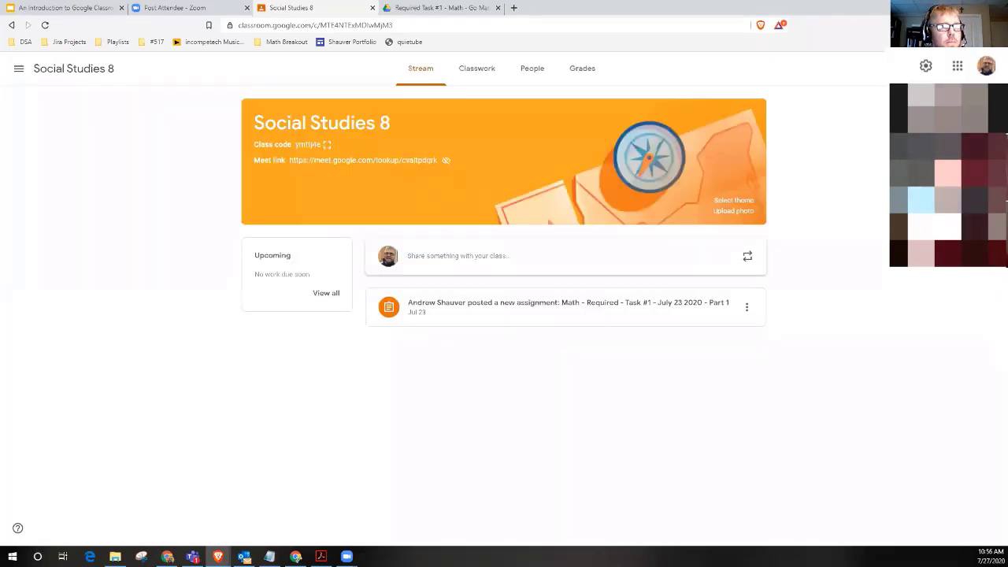
click(926, 66)
scroll(421, 333, down, 5)
scroll(422, 333, down, 1)
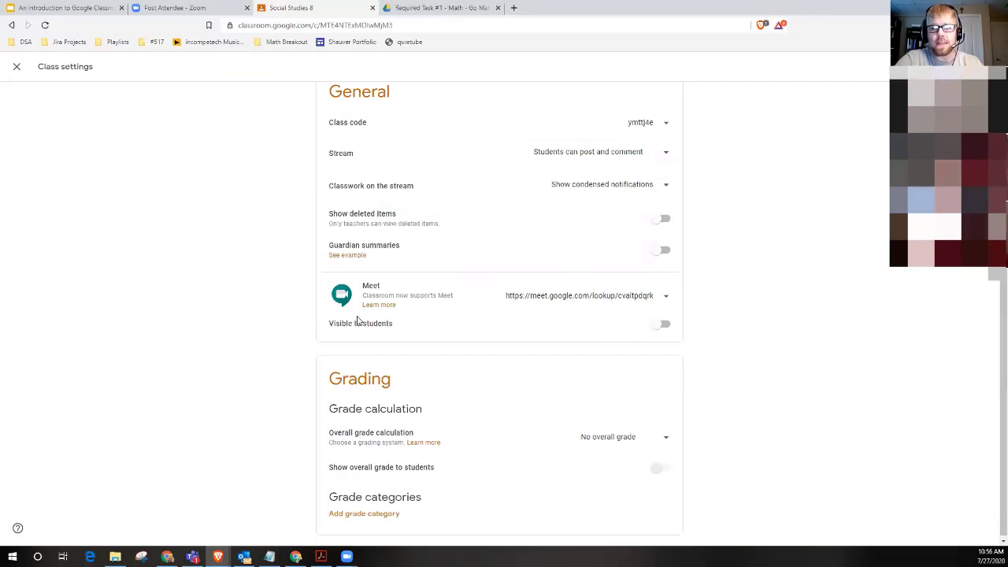
click(664, 297)
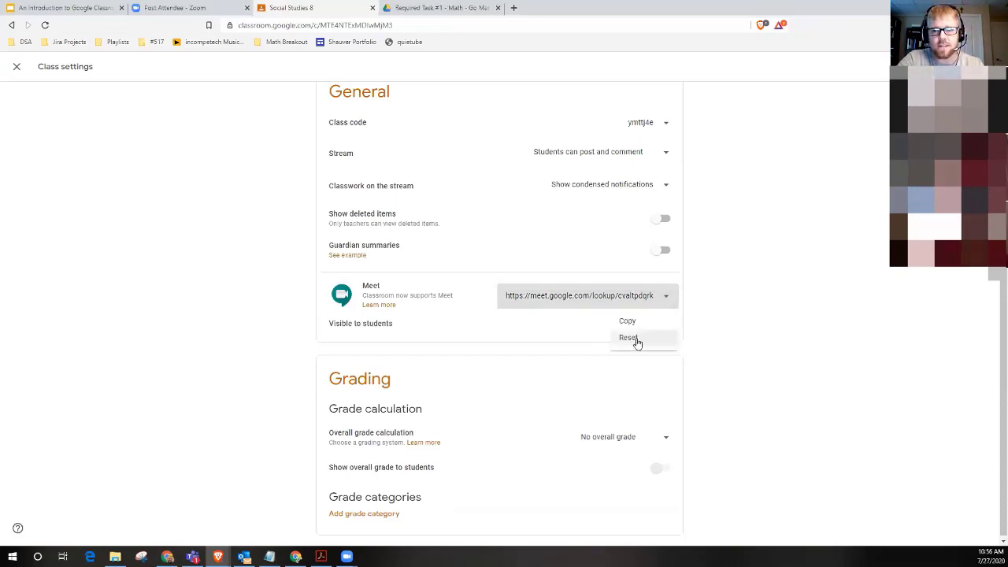
click(668, 298)
click(668, 297)
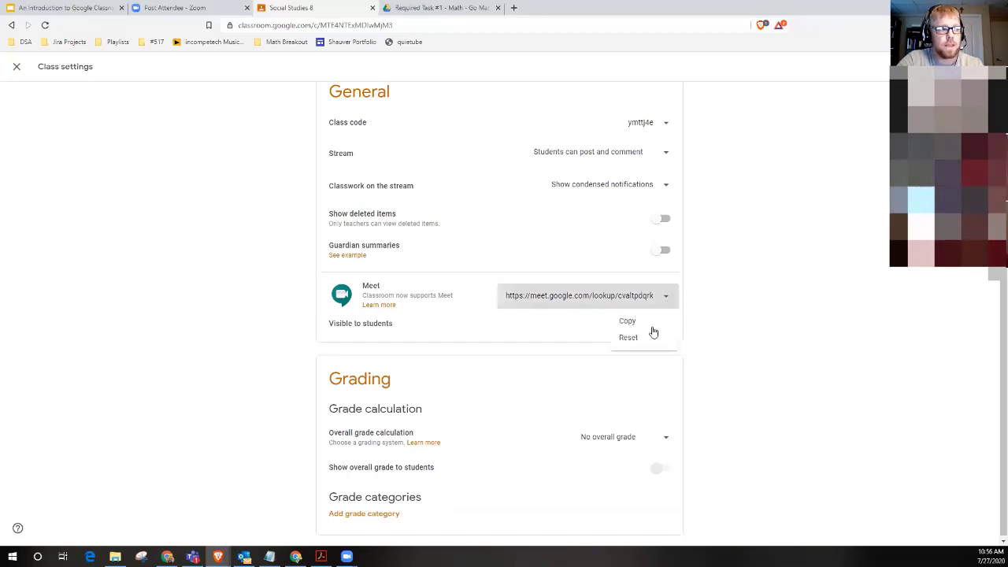
click(652, 345)
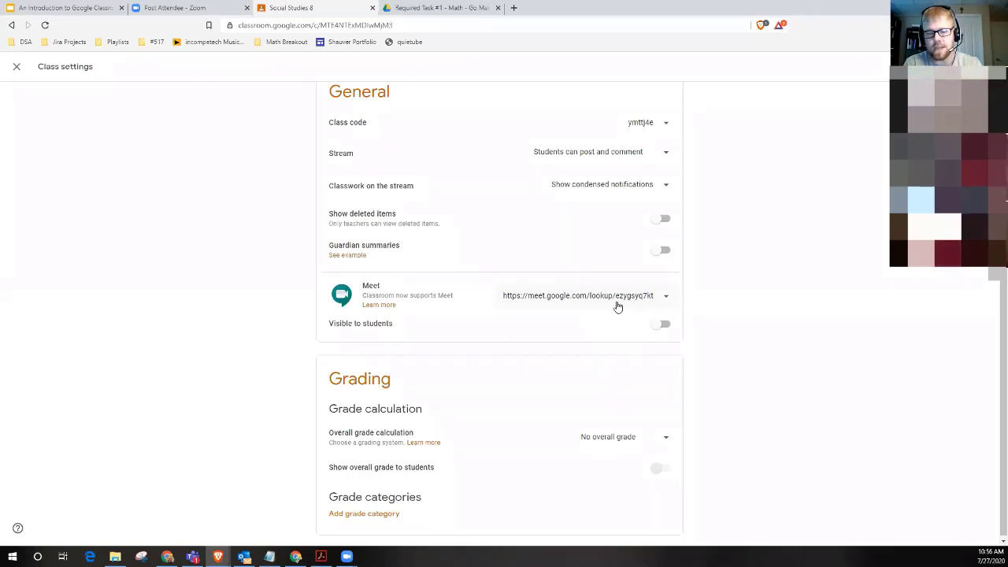
Set the class's Stream permission to "Only teachers can post or comment" and review the alternative options
scroll(641, 286, up, 1)
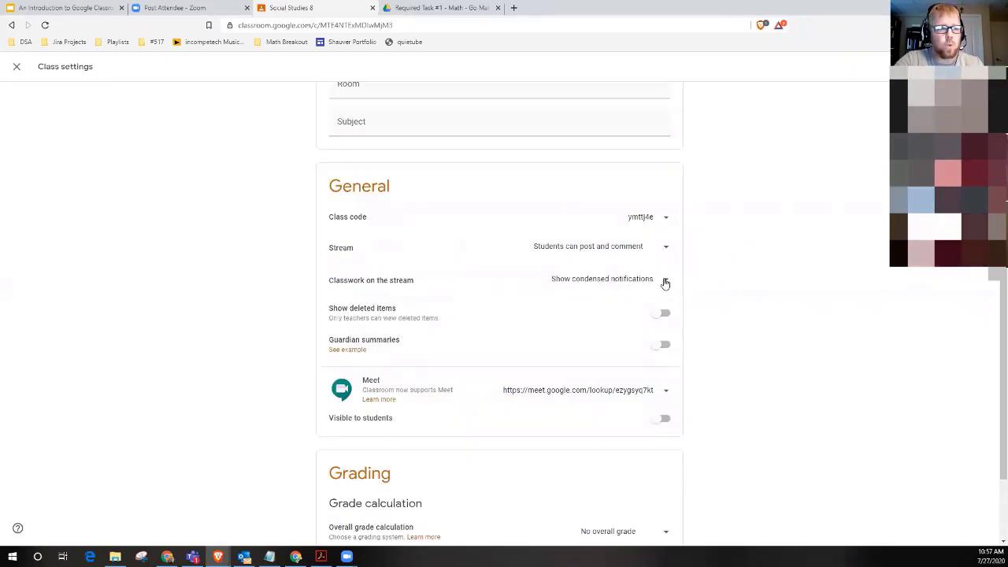
click(664, 249)
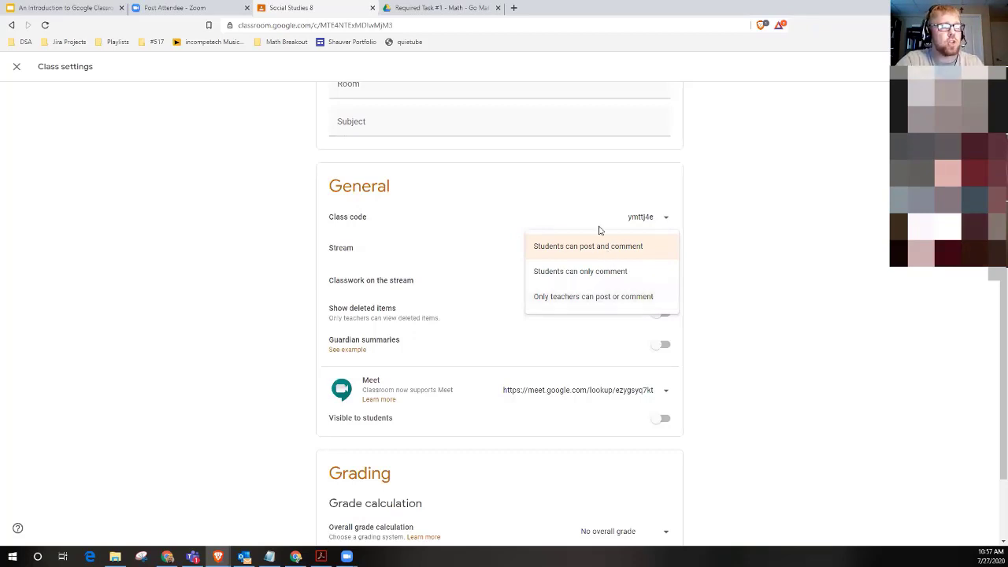
click(643, 249)
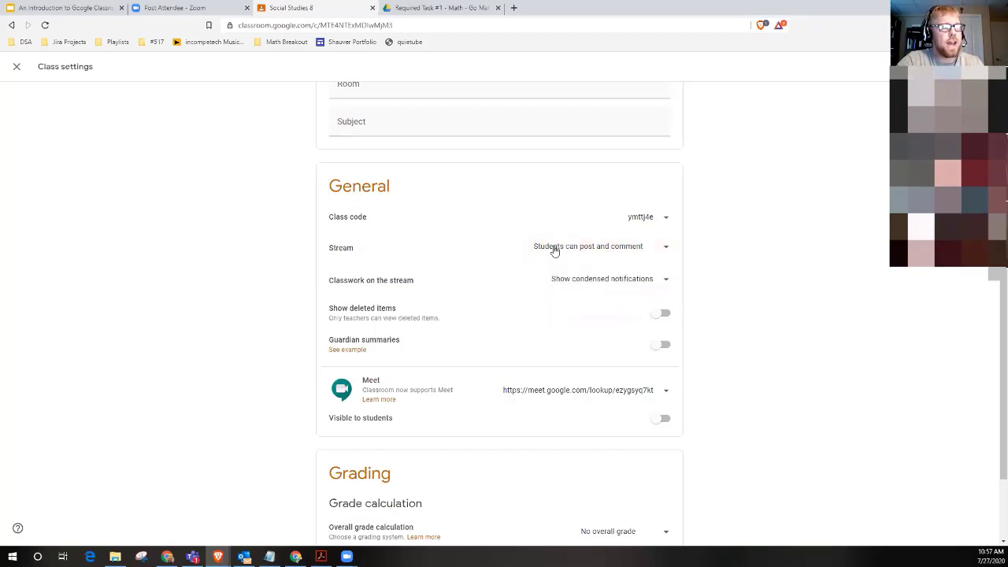
click(662, 251)
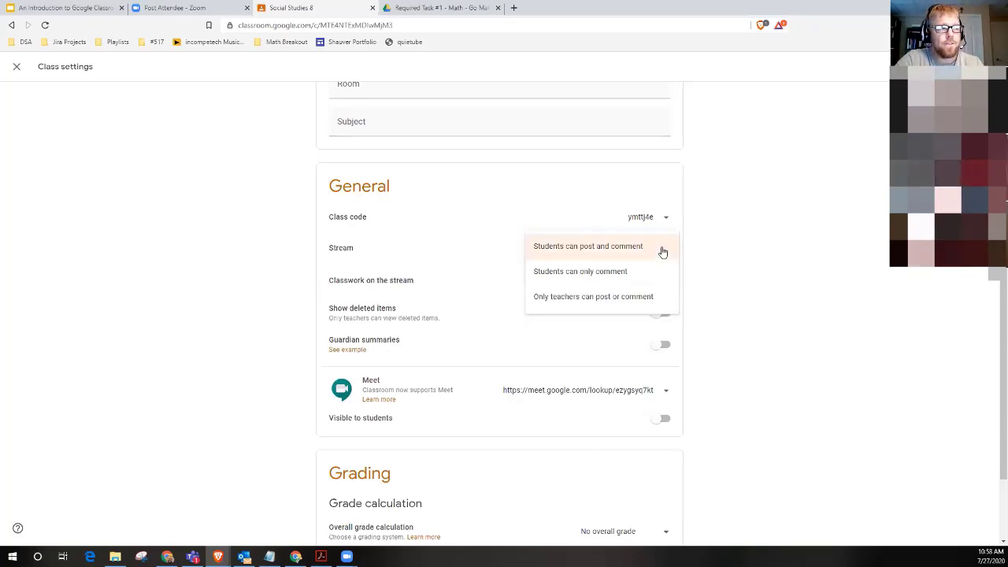
click(628, 306)
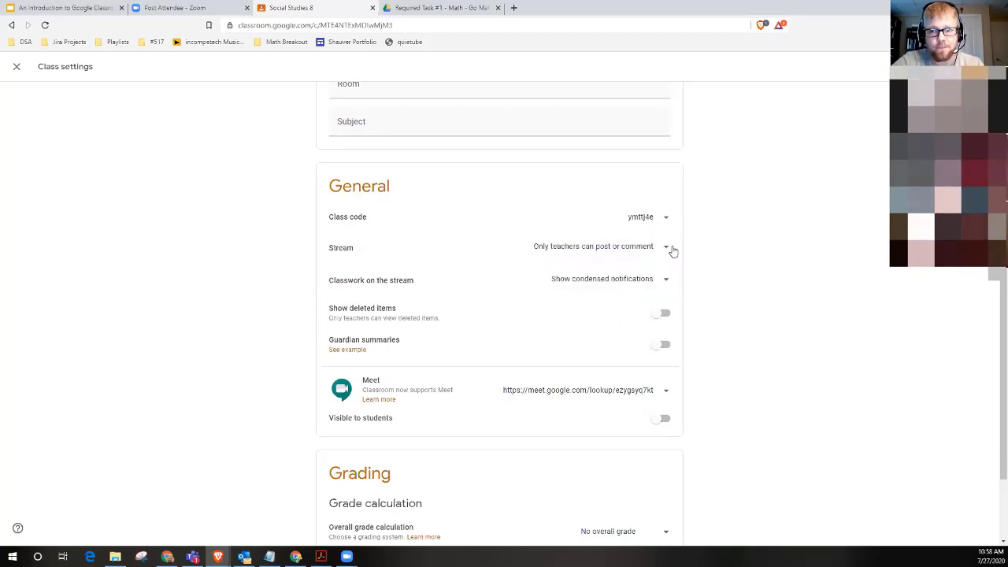
click(603, 249)
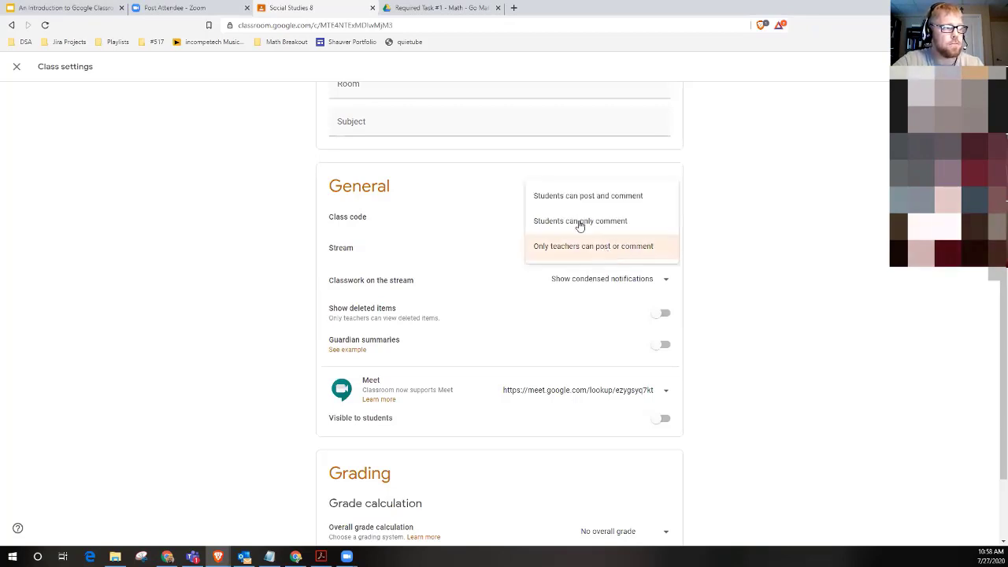
click(654, 281)
Set Classwork on the stream to "Show attachments and details" and save the class settings
click(656, 280)
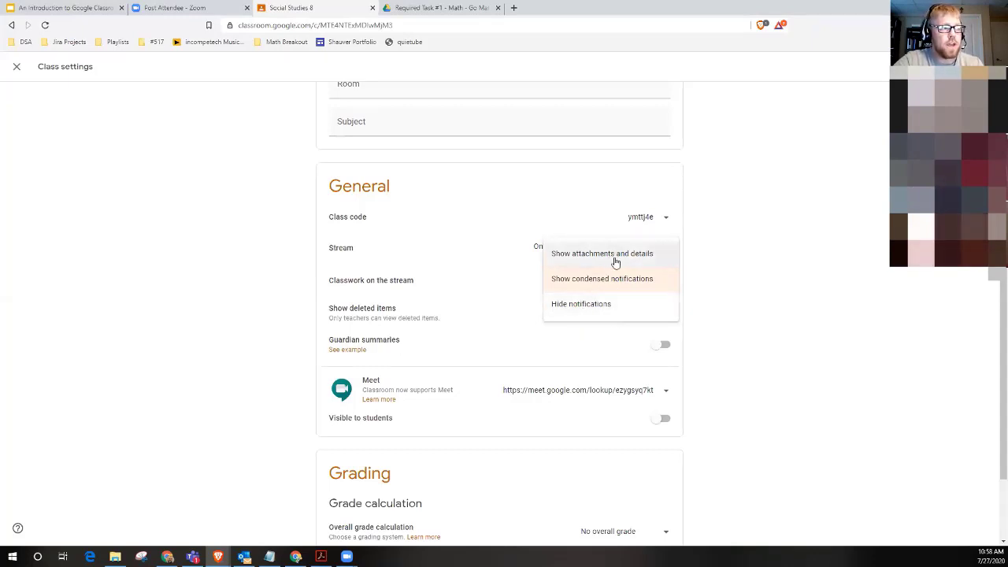
click(646, 284)
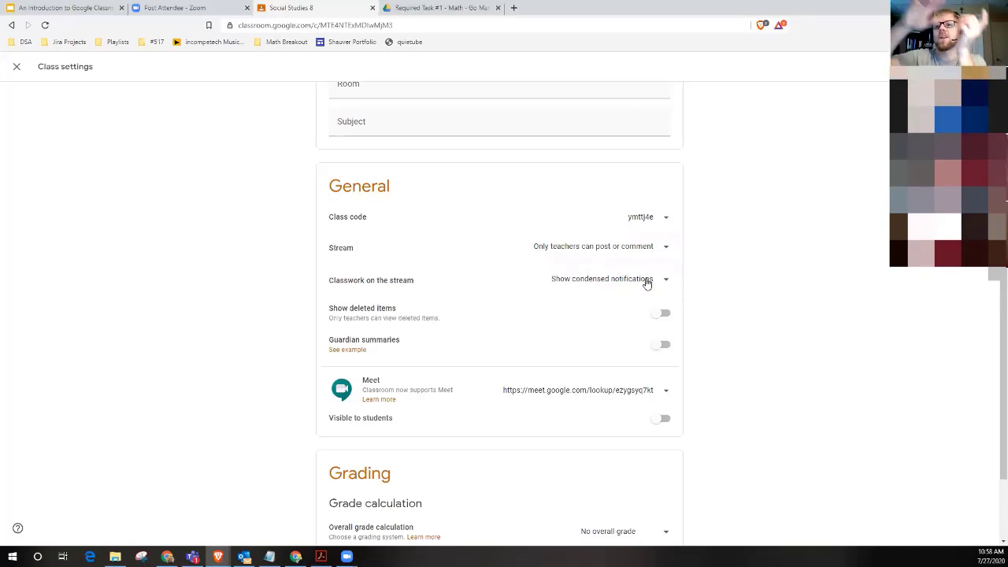
click(646, 284)
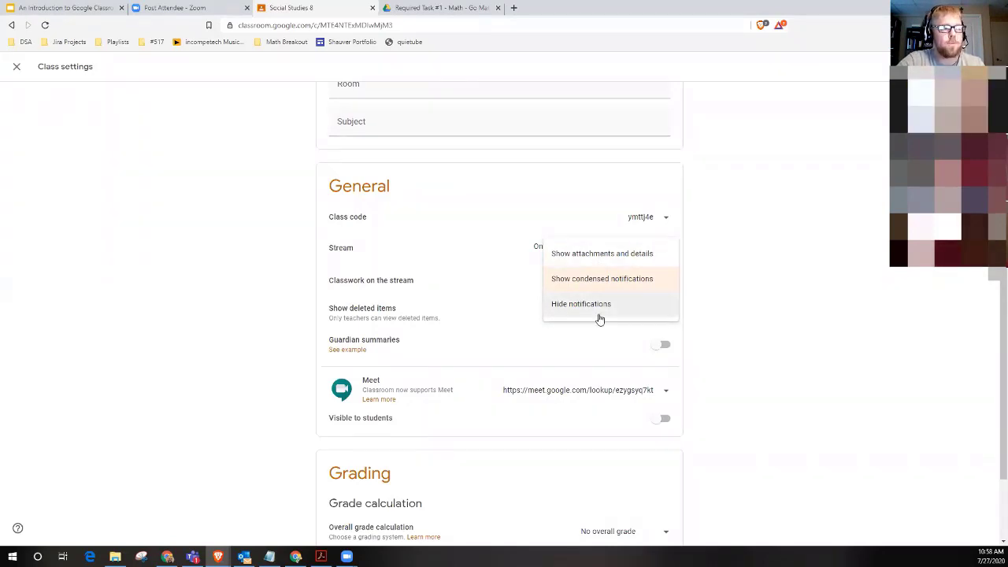
click(603, 260)
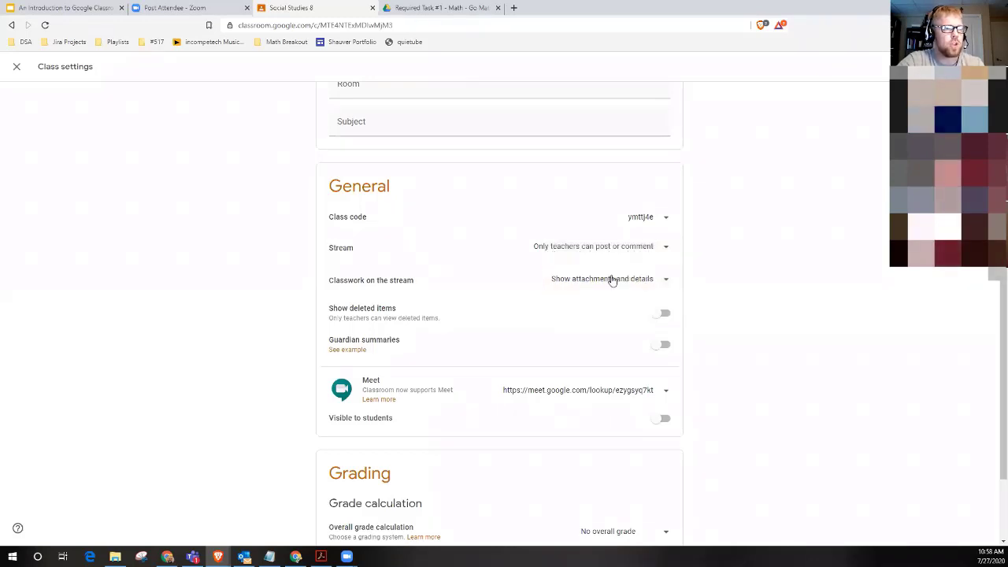
scroll(605, 281, up, 3)
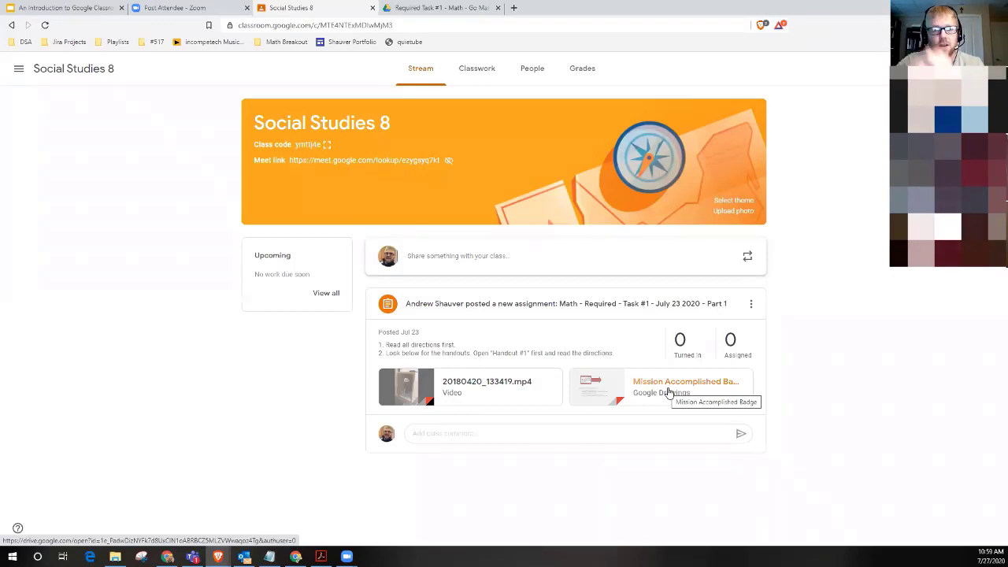
Compare the math assignment's listing on the Classwork page and in the stream, then return to the list of all classes
click(489, 71)
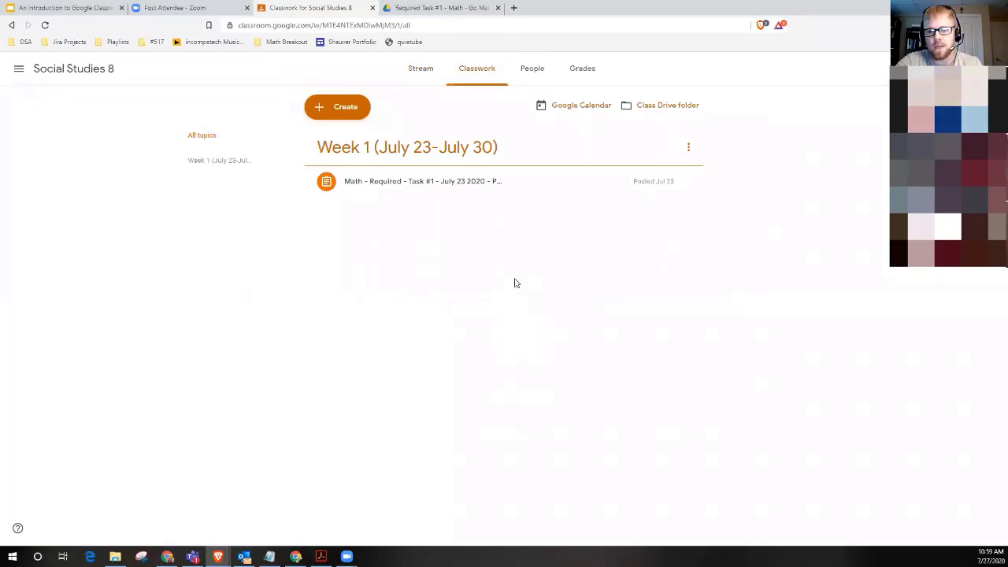
click(420, 71)
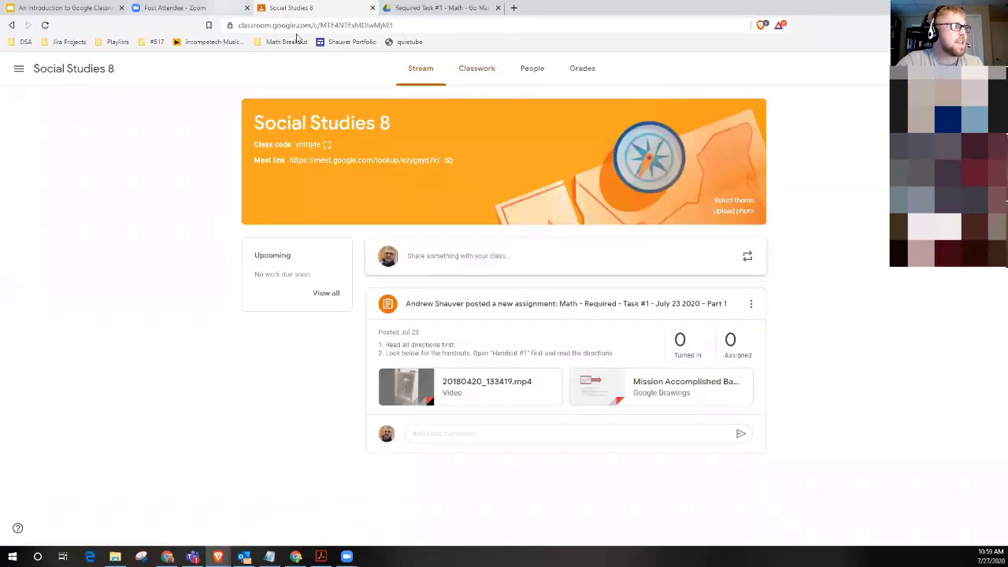
click(383, 27)
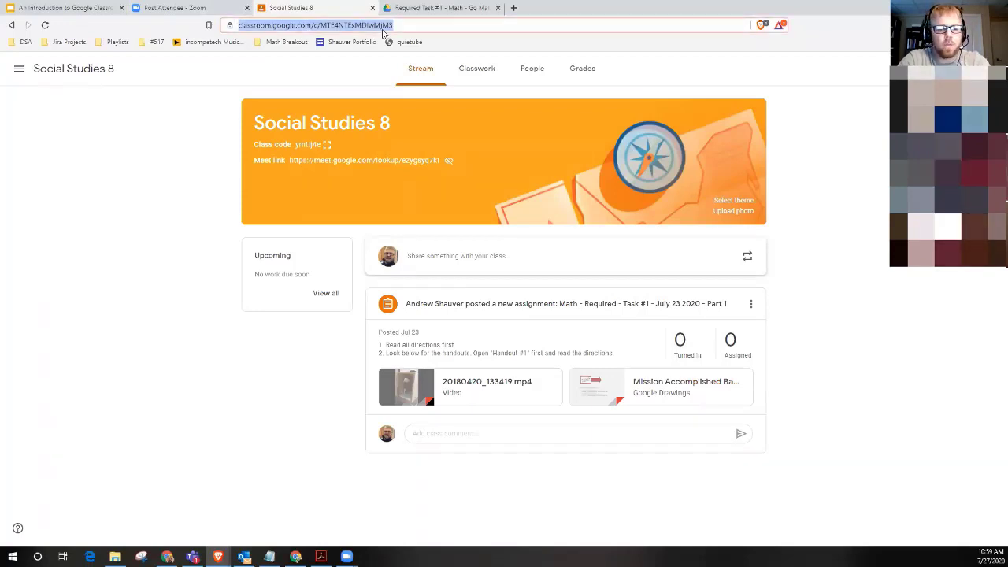
text(class)
key(Return)
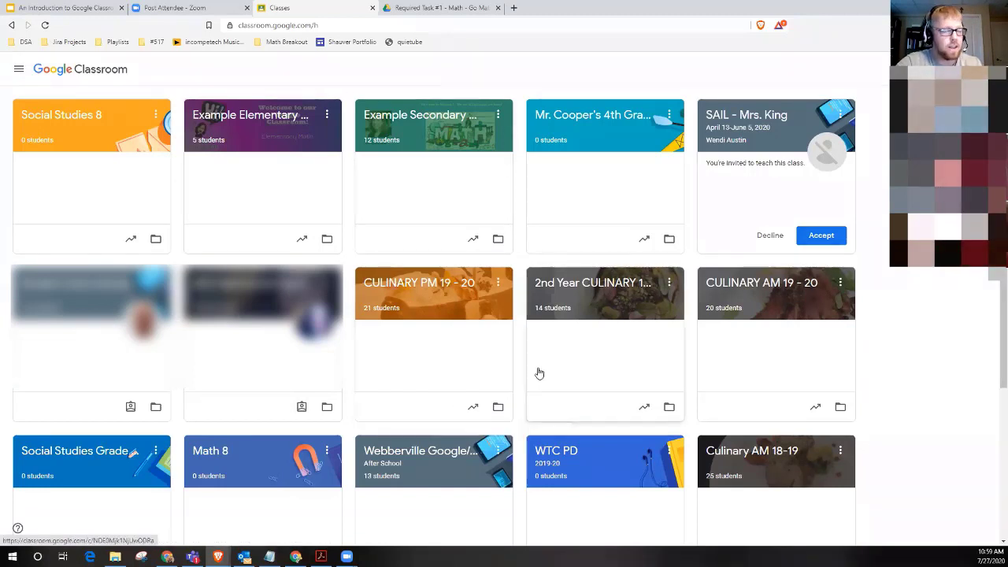
Open the general Classroom settings, review the notification options and turn off "Receive email notifications"
click(17, 71)
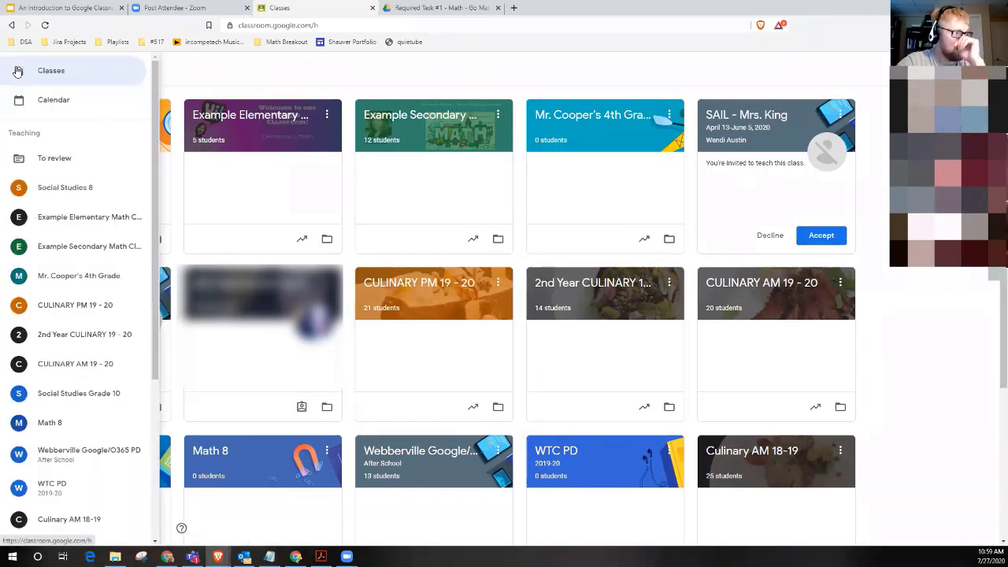
scroll(55, 220, down, 3)
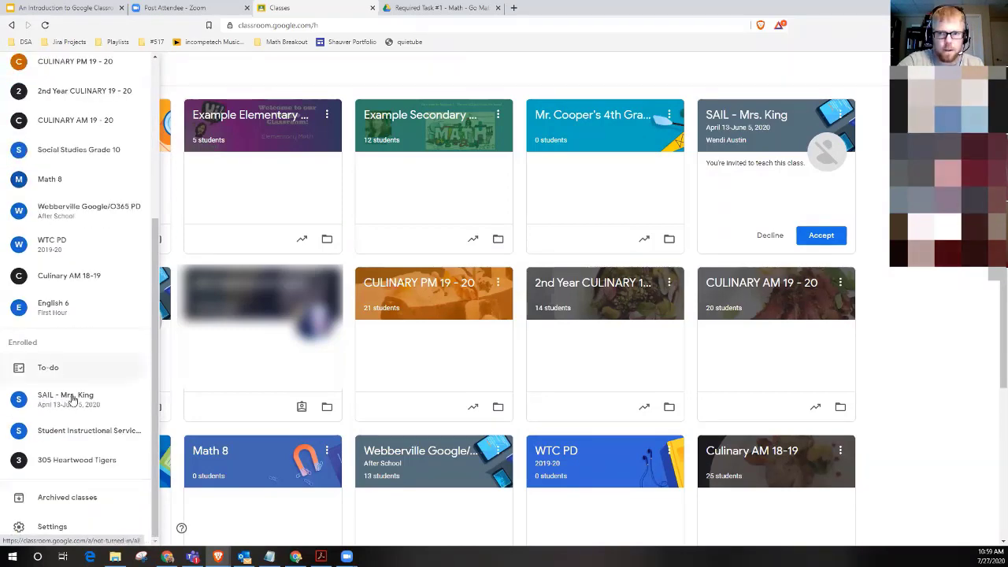
click(62, 534)
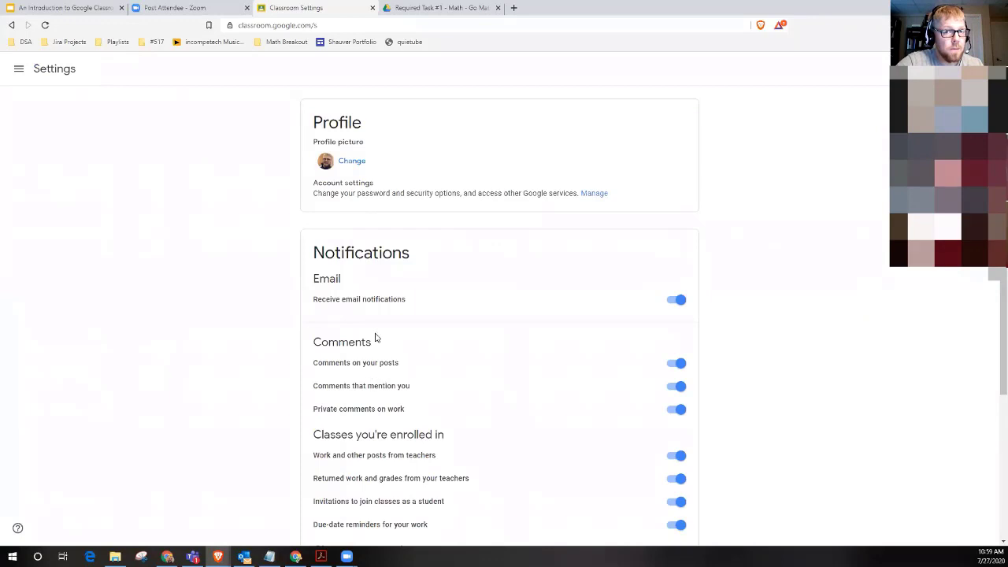
scroll(376, 337, down, 3)
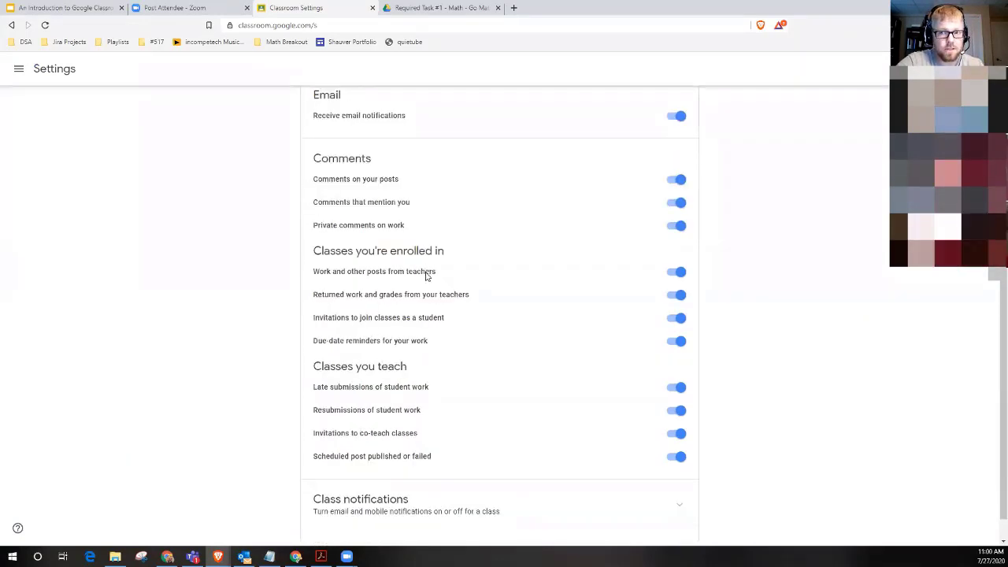
scroll(425, 286, up, 2)
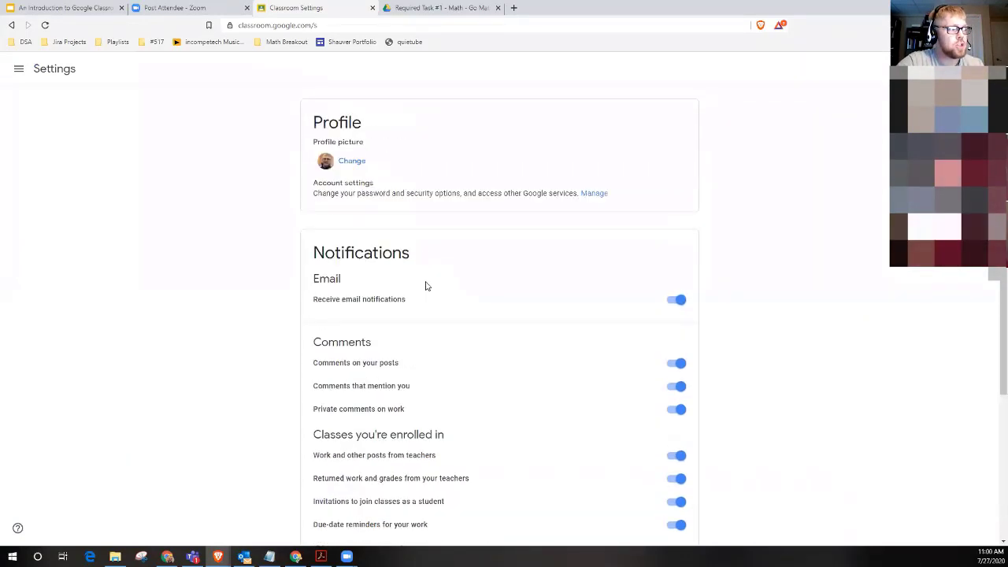
scroll(425, 285, down, 3)
scroll(425, 285, up, 1)
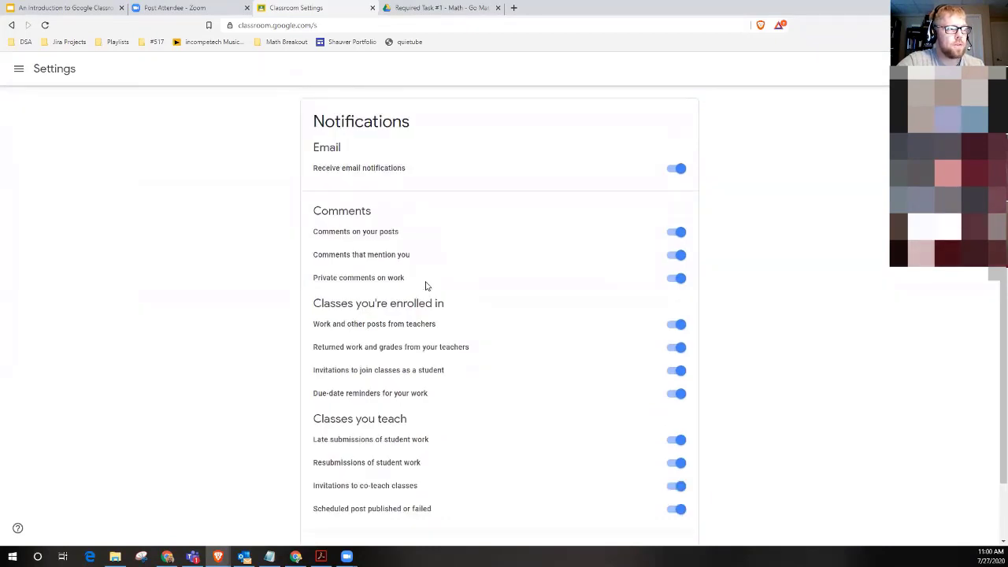
click(678, 169)
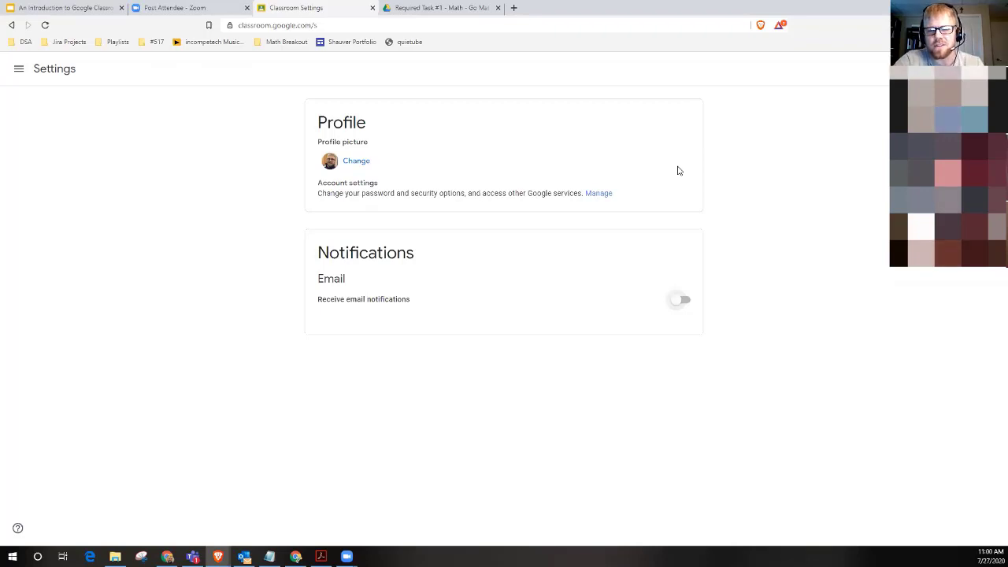
Turn "Receive email notifications" back on and switch off all three Comments notifications: on your posts, mentions and private comments on work
click(685, 303)
scroll(562, 384, down, 2)
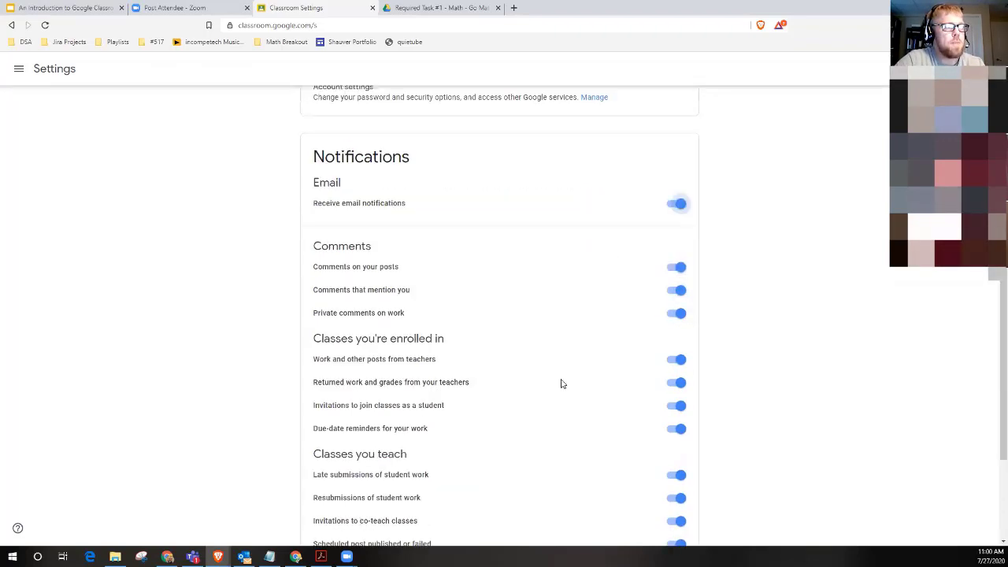
scroll(562, 383, down, 2)
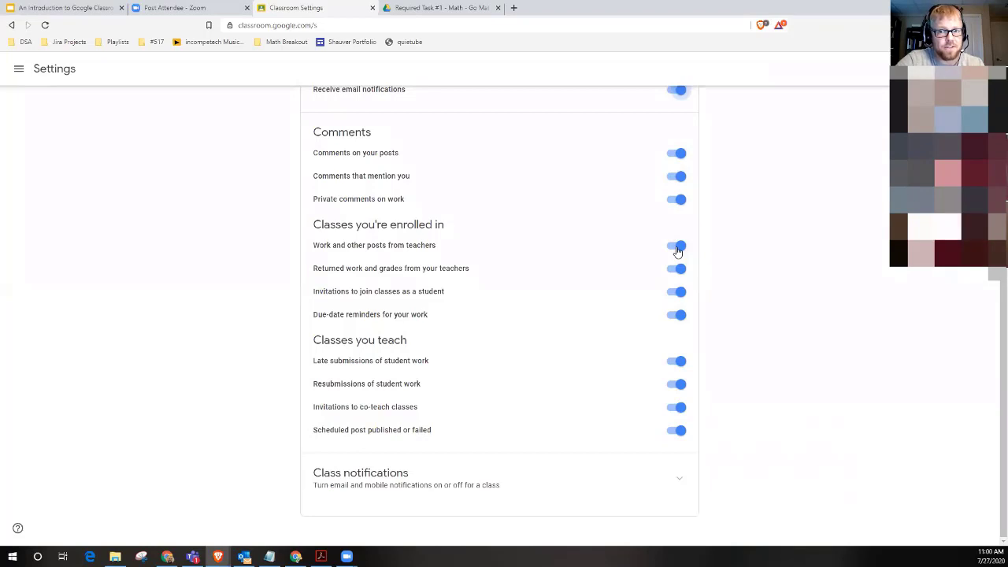
click(676, 199)
click(676, 175)
click(676, 153)
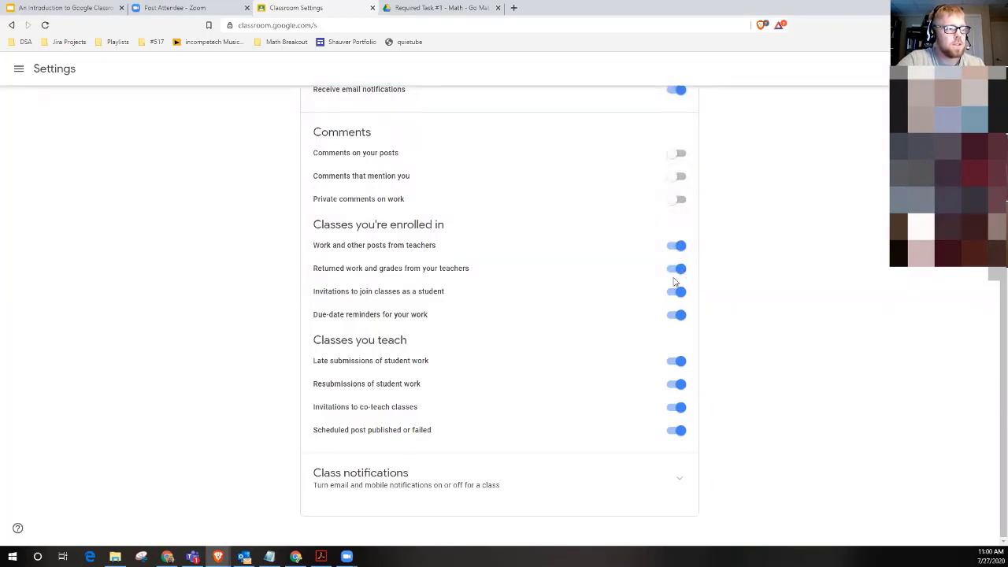
Turn off the enrolled-class notifications for returned work and grades, invitations to join classes as a student, and due-date reminders
click(673, 269)
click(675, 292)
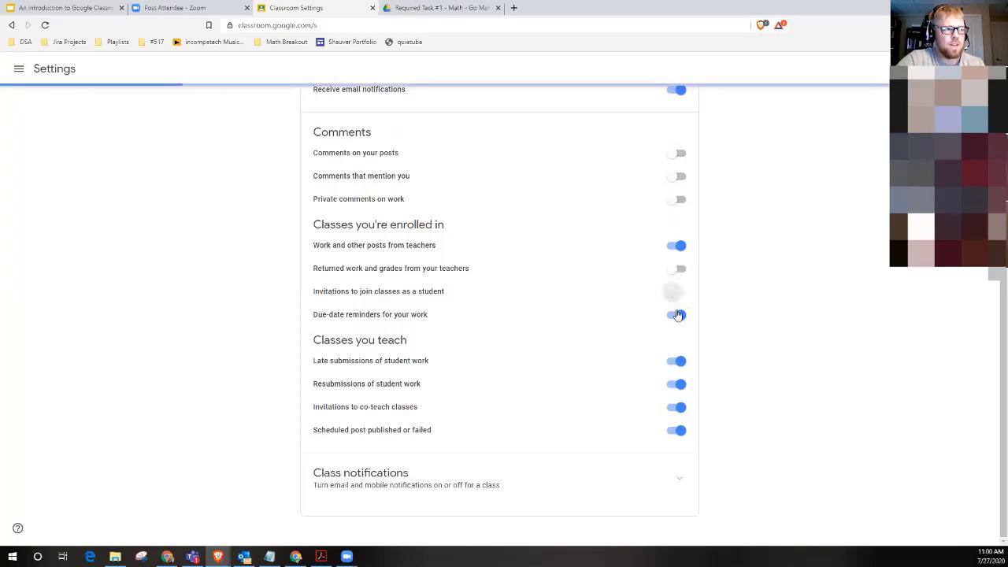
click(687, 314)
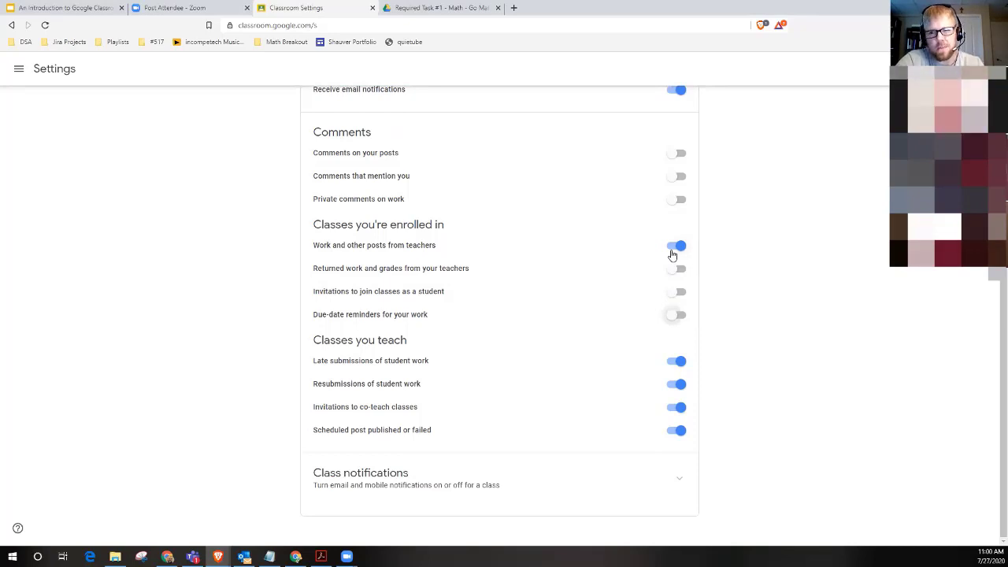
scroll(671, 385, up, 4)
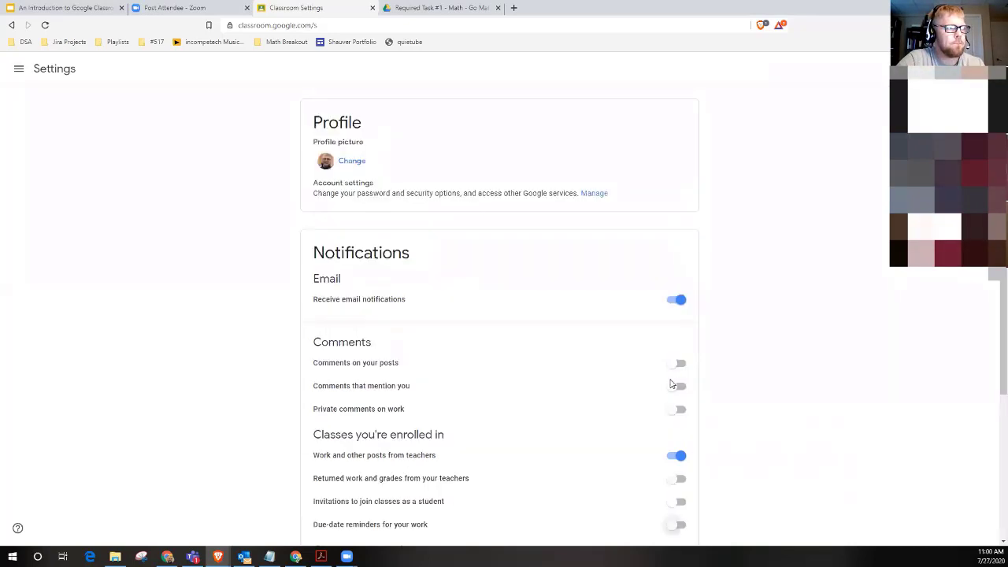